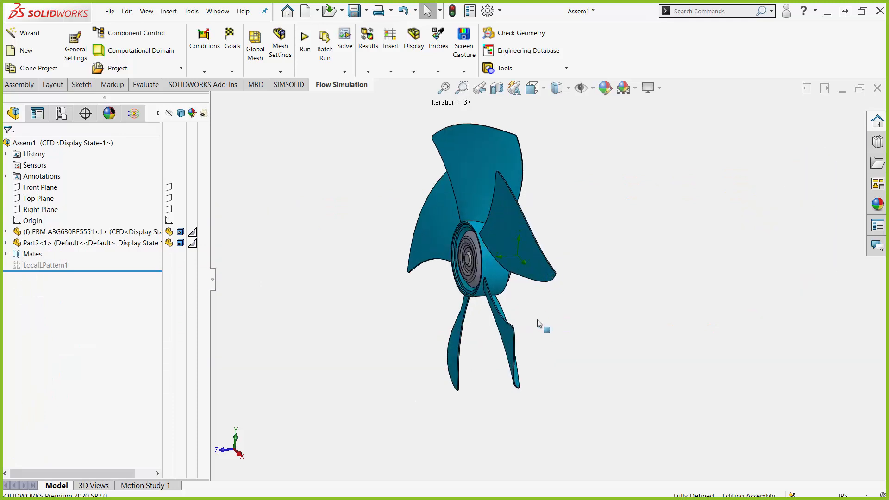
Step: Dismiss the unsaved-document reminder and collapse the display pane beside the assembly's feature tree
scroll(560, 313, "up", 4)
scroll(570, 312, "down", 5)
middle_click_drag(556, 311, 562, 363)
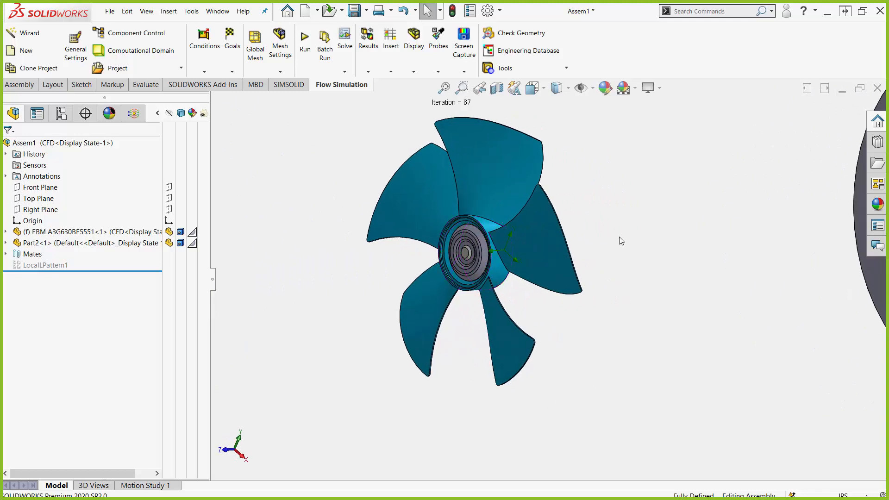
key("f")
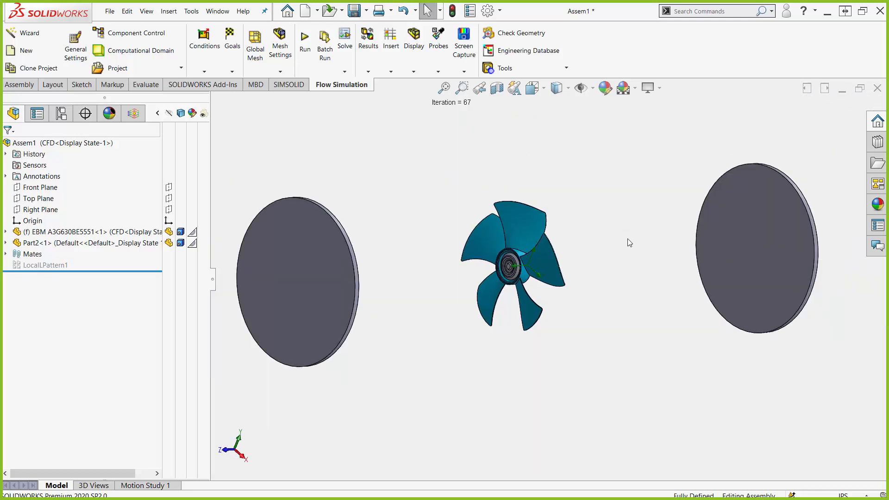
middle_click_drag(627, 248, 617, 247)
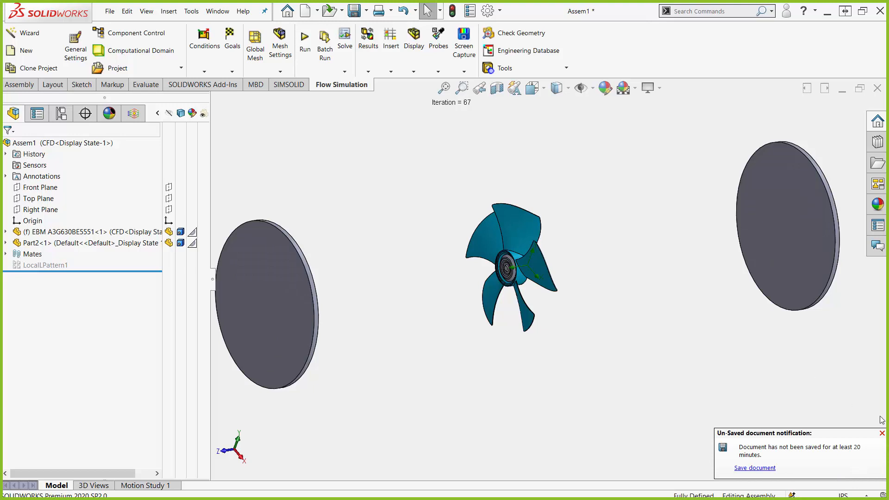
left_click(882, 433)
left_click(158, 113)
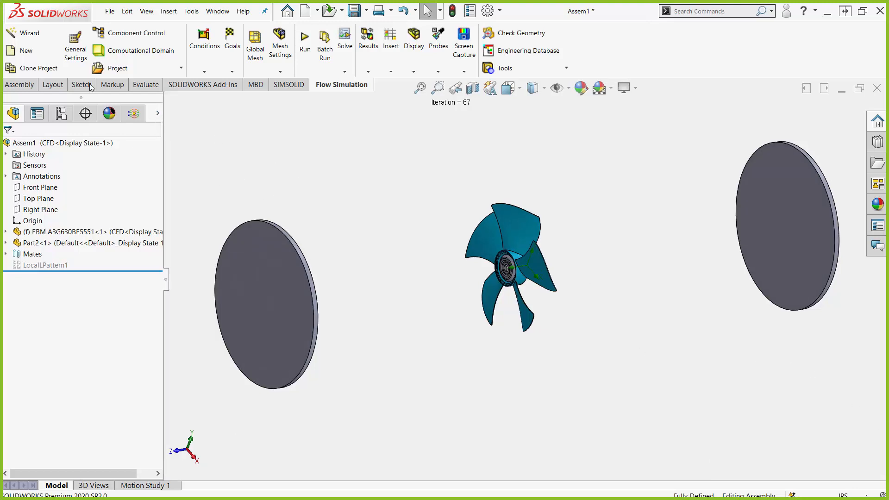
Step: Start a new flow project with the Wizard, keeping SI units but setting the angular velocity unit to RPM
left_click(24, 37)
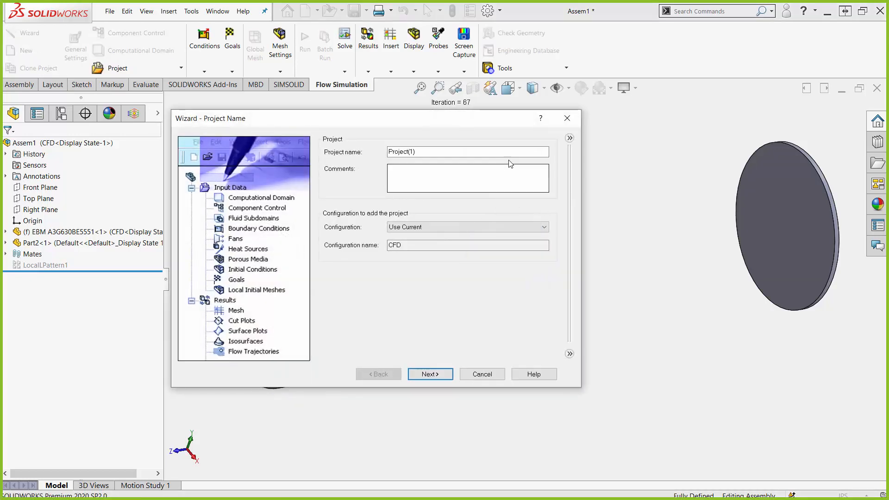
left_click(442, 375)
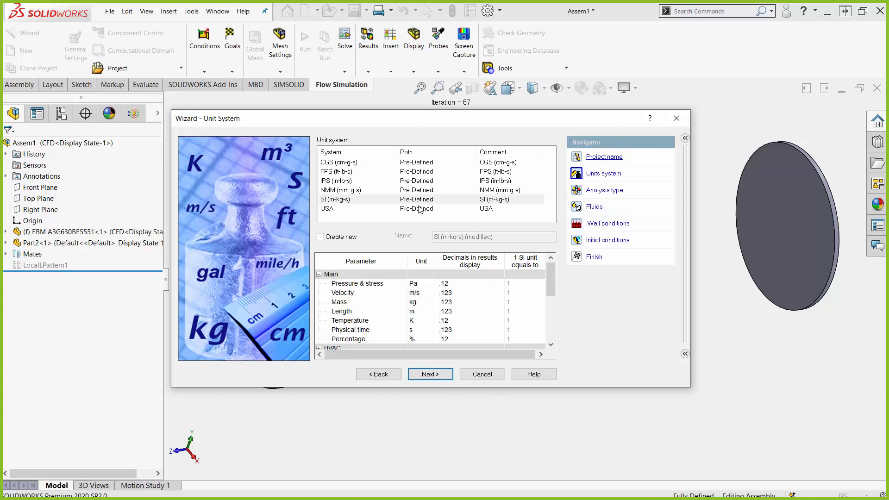
left_click(320, 275)
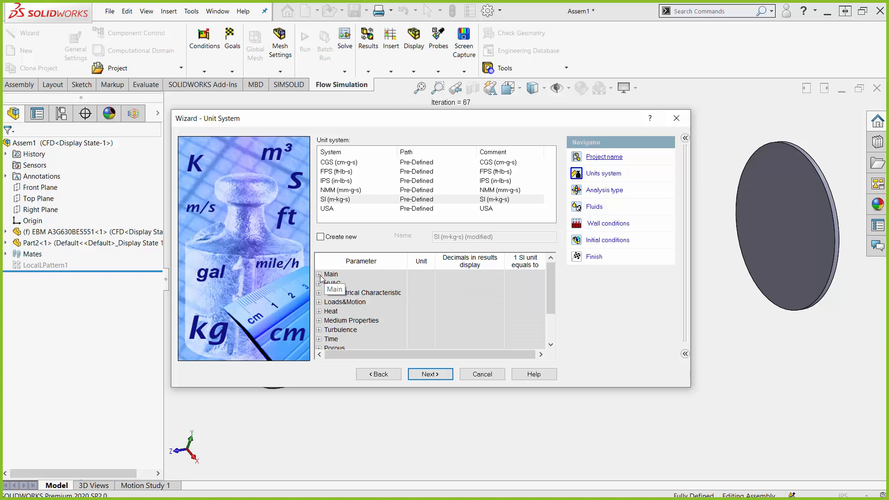
left_click(319, 302)
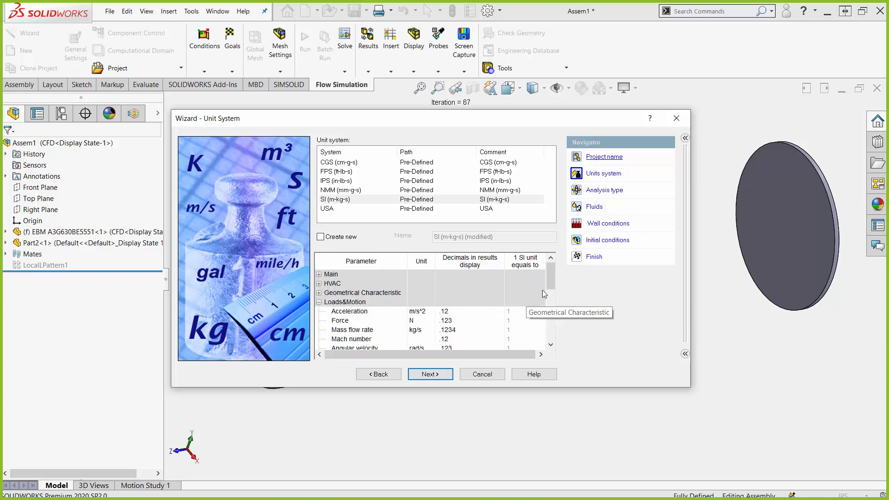
left_click_drag(551, 278, 549, 295)
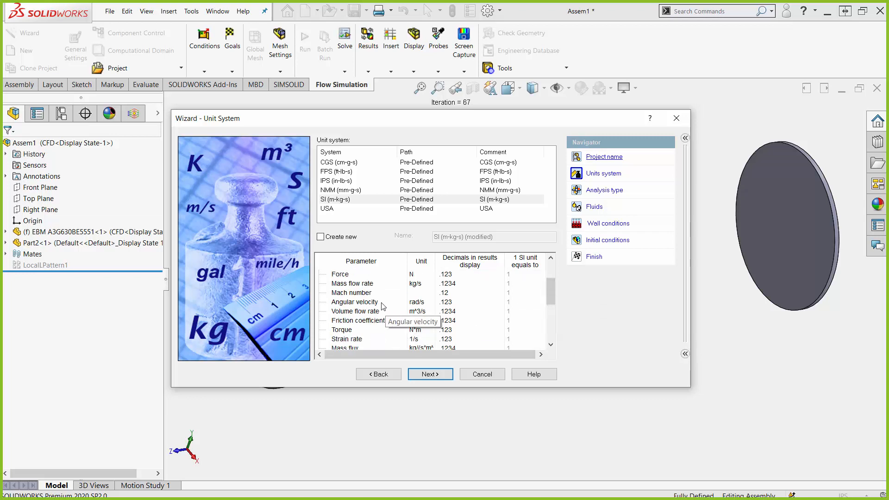
left_click(421, 304)
left_click(430, 303)
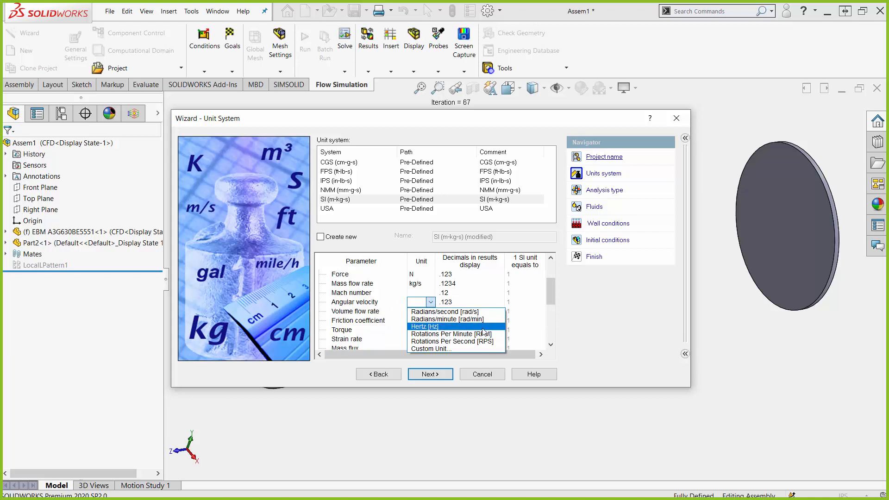
left_click(499, 334)
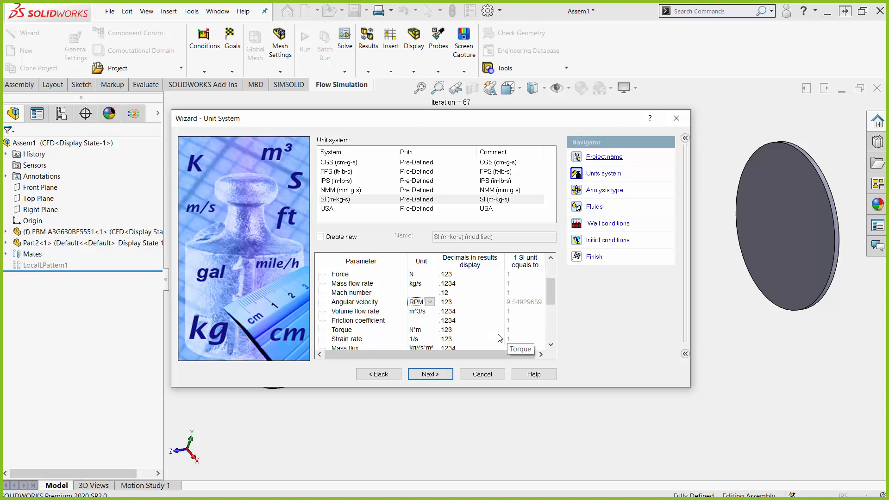
left_click(430, 374)
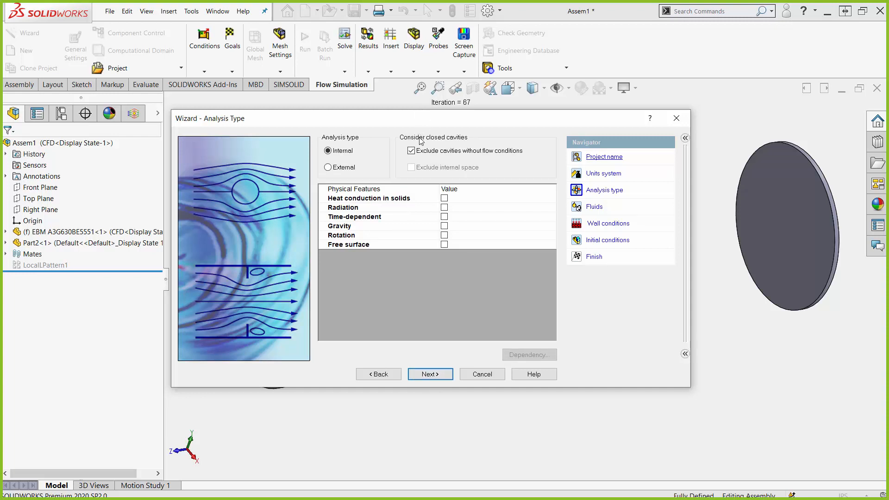
Step: Enable Rotation of type Local region(s) (Averaging) for the internal analysis and proceed to the fluid settings
left_click_drag(422, 124, 352, 325)
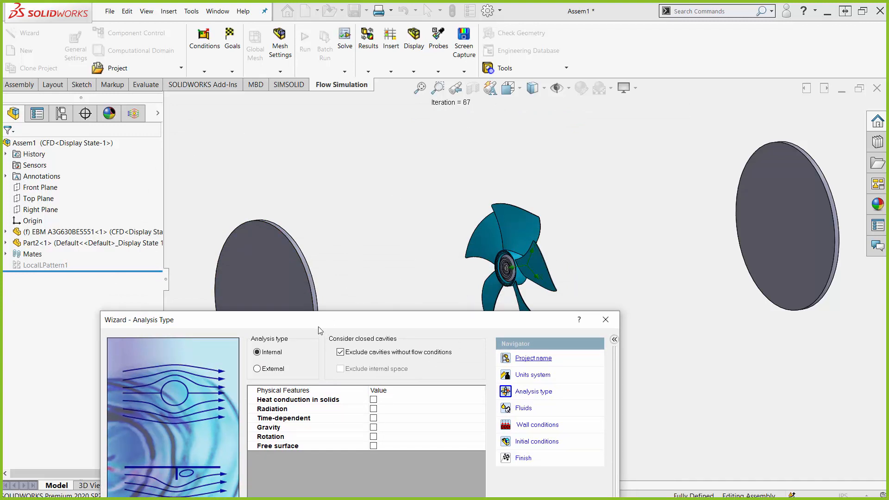
left_click_drag(318, 319, 315, 92)
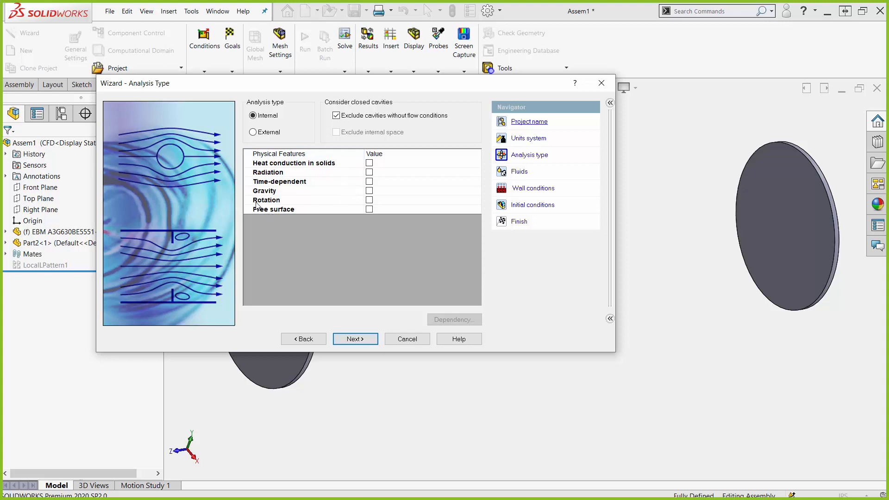
left_click(369, 200)
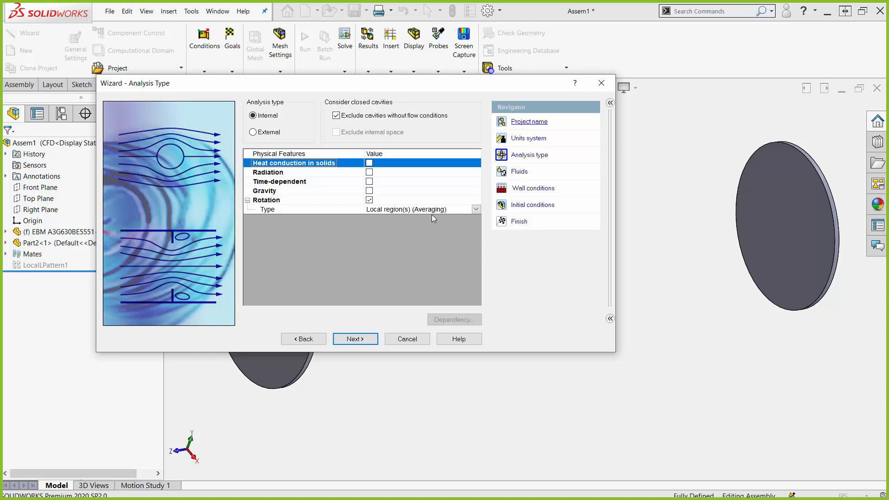
left_click(355, 339)
Step: Add Air from the pre-defined gases, keep the default wall and initial conditions, and close the Wizard without creating the project
double_click(261, 116)
double_click(274, 144)
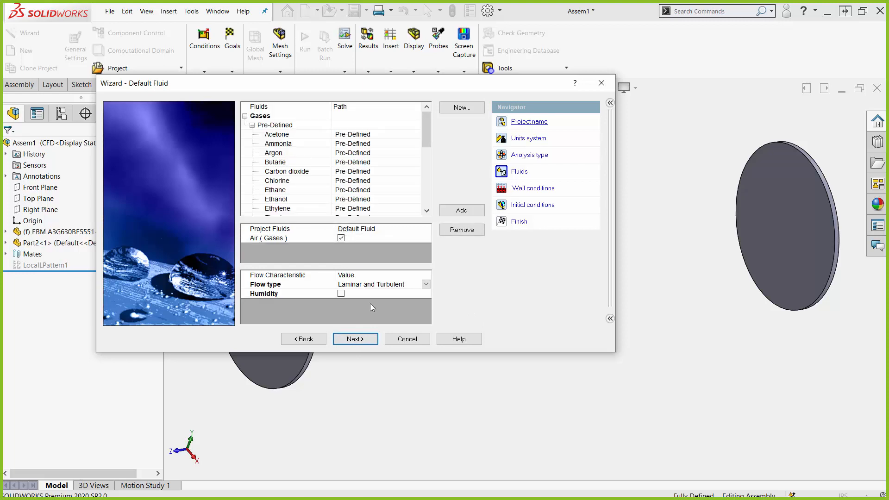
left_click(351, 343)
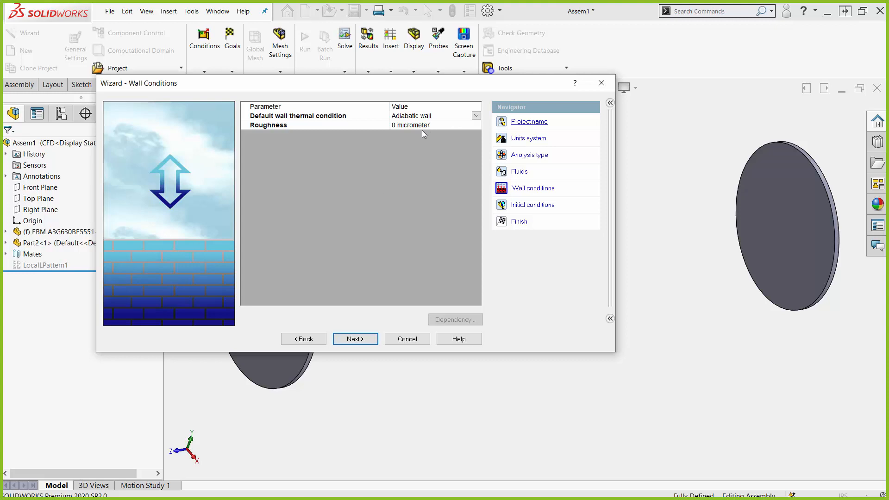
left_click(355, 339)
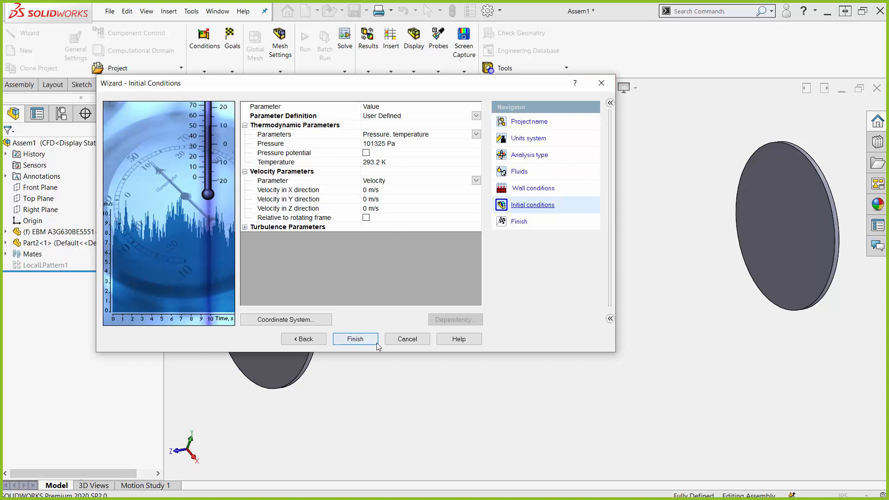
left_click(600, 85)
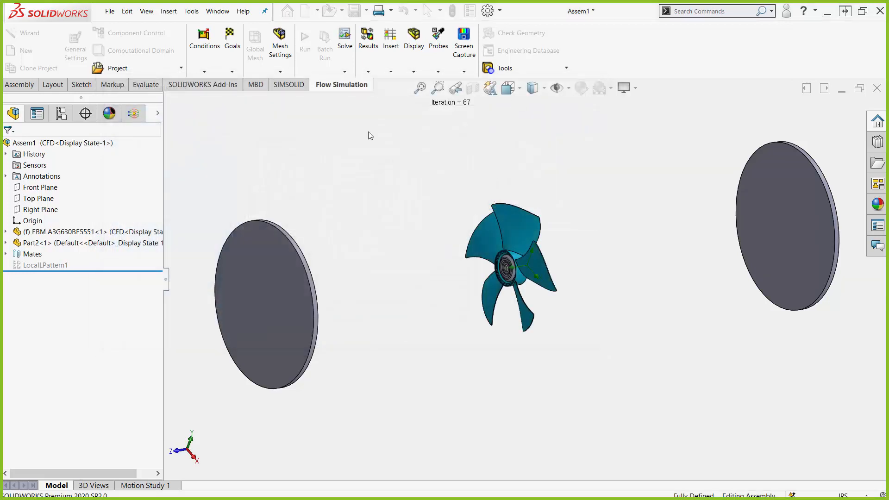
Step: Display the Match Motor Torque project's analysis tree, enlarge its area and collapse the Results branch
left_click(129, 117)
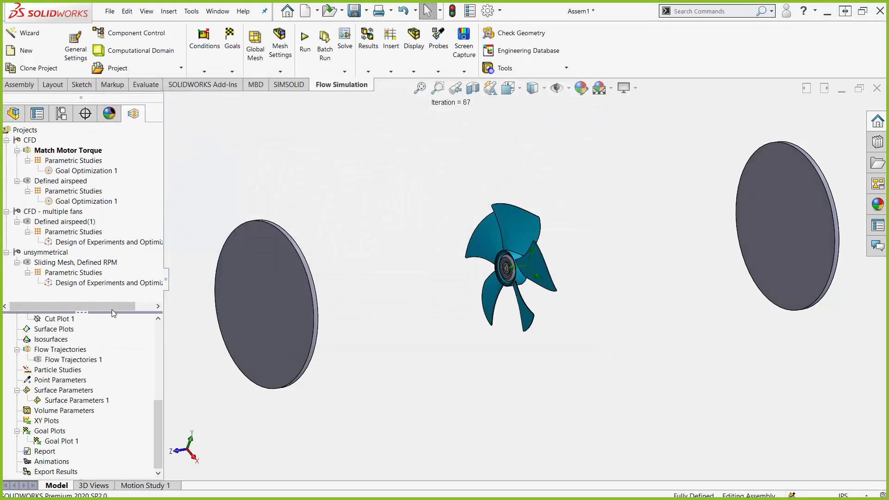
left_click_drag(108, 311, 108, 198)
left_click_drag(158, 448, 158, 327)
left_click(7, 356)
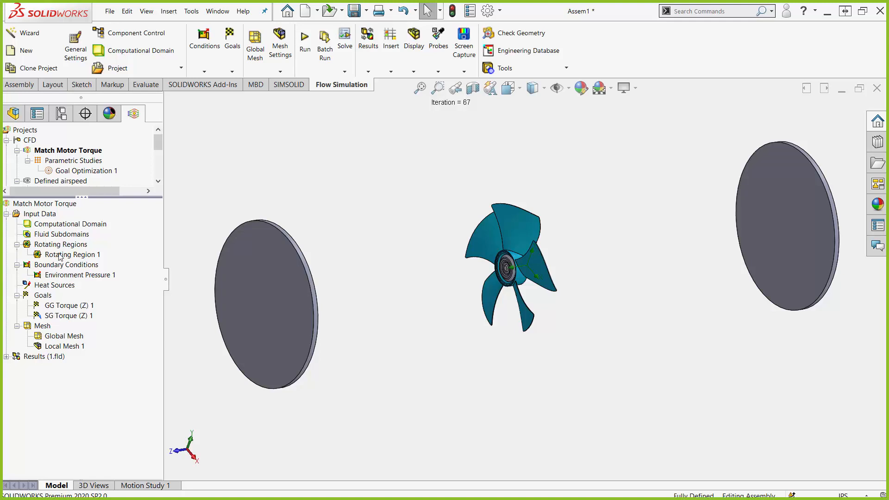
Step: Look through the features that can be shown or hidden when customizing the Match Motor Torque tree
right_click(61, 204)
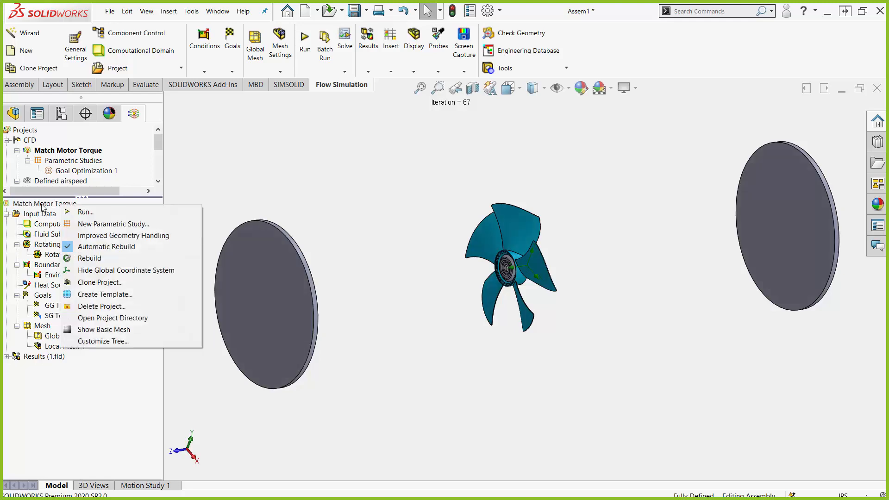
left_click(105, 346)
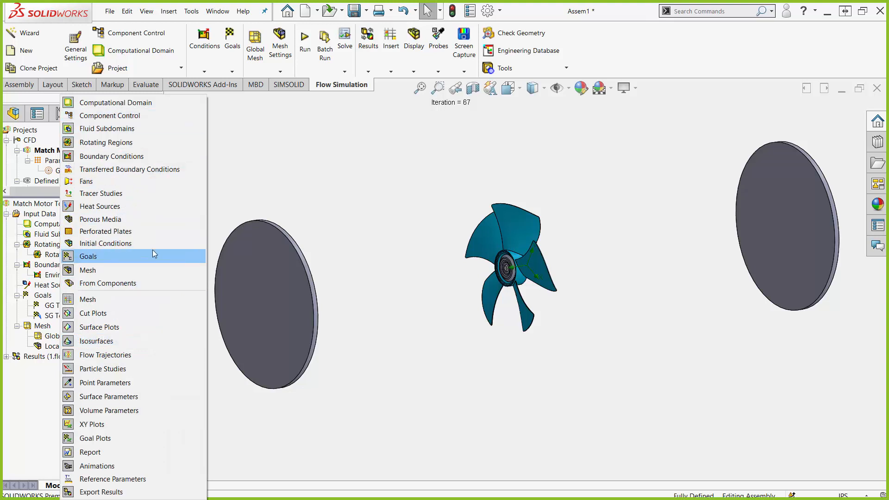
left_click(346, 162)
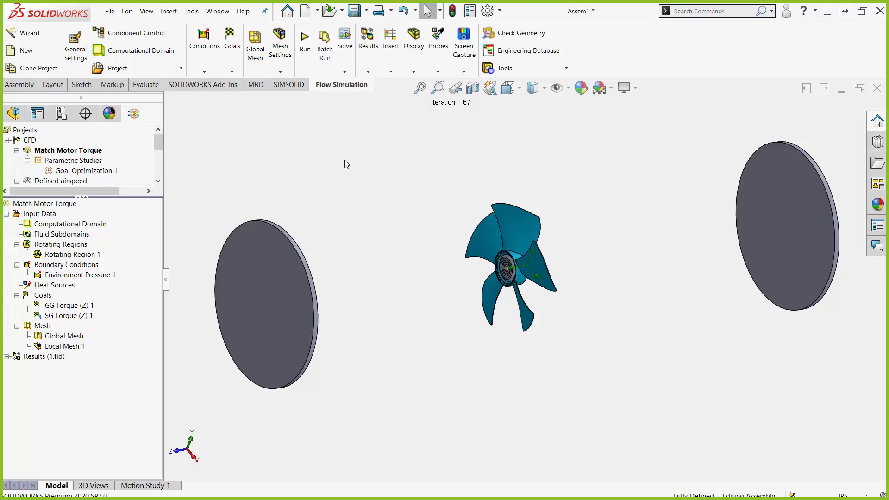
Step: Highlight Rotating Region 1 and the Boss-Extrude1 solid body in the fan part to examine how the cylinder encloses the blades
left_click(79, 256)
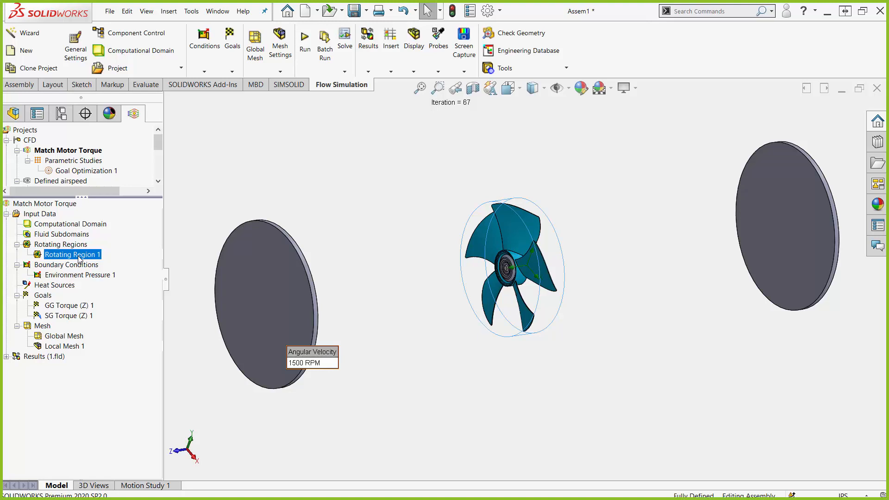
left_click(13, 113)
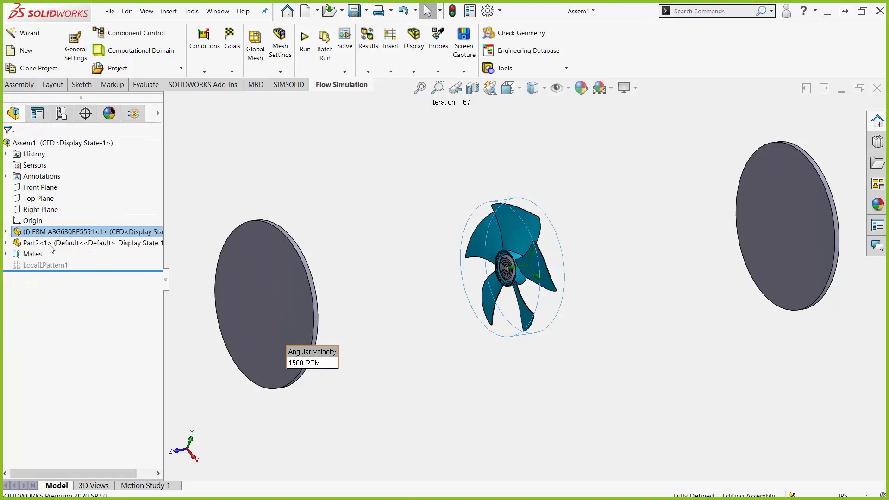
left_click(6, 232)
left_click(6, 231)
left_click(5, 232)
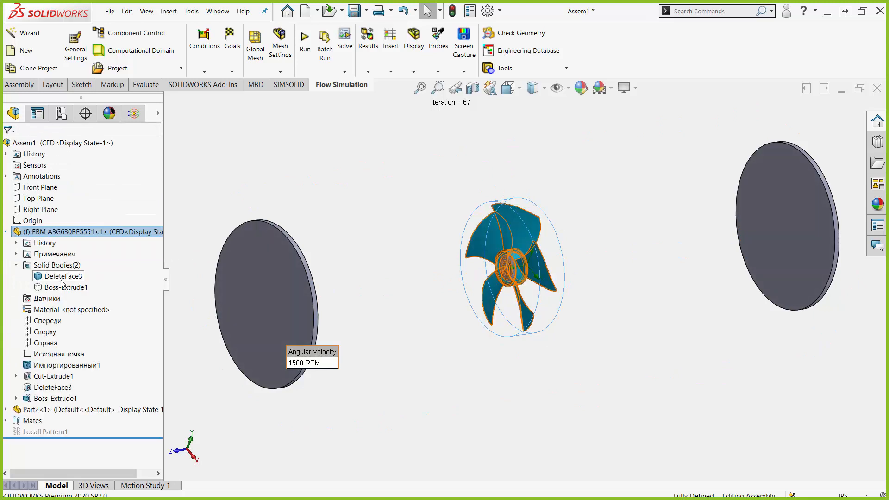
left_click(63, 287)
scroll(577, 253, "down", 4)
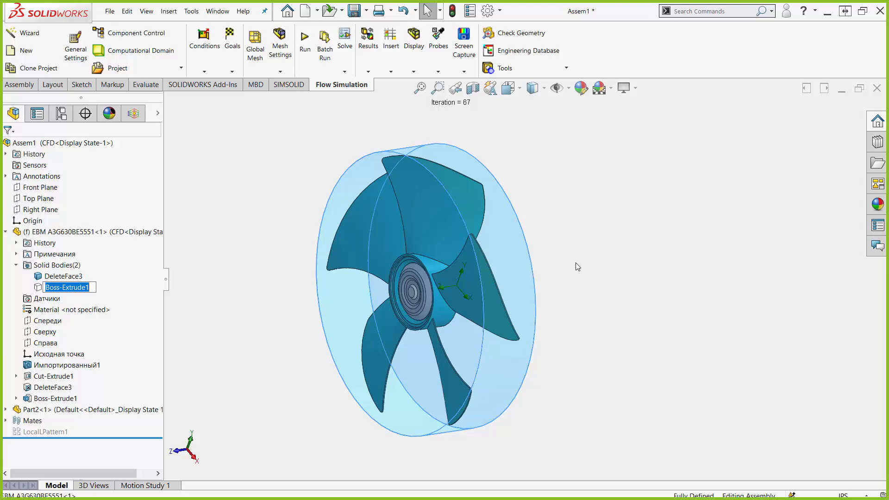
mouse_move(590, 293)
middle_mouse_down()
mouse_move(629, 281)
mouse_move(533, 319)
mouse_move(590, 309)
middle_mouse_up()
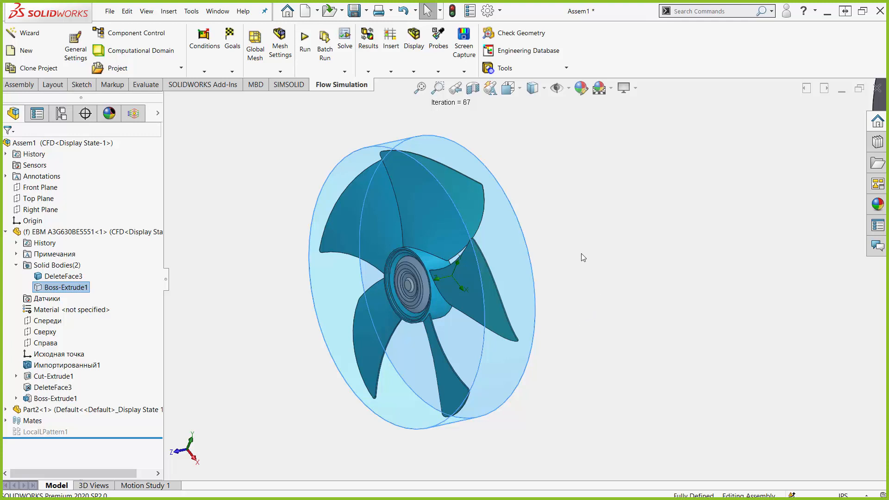
middle_click_drag(572, 287, 485, 272)
scroll(485, 273, "down", 2)
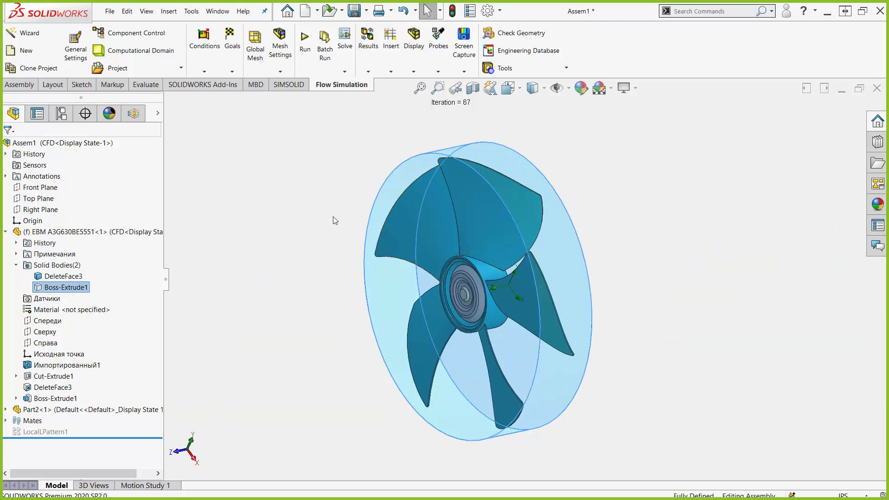
Step: Open the definition of Rotating Region 1 in the Match Motor Torque project and place its angular velocity callout below the fan
left_click(133, 116)
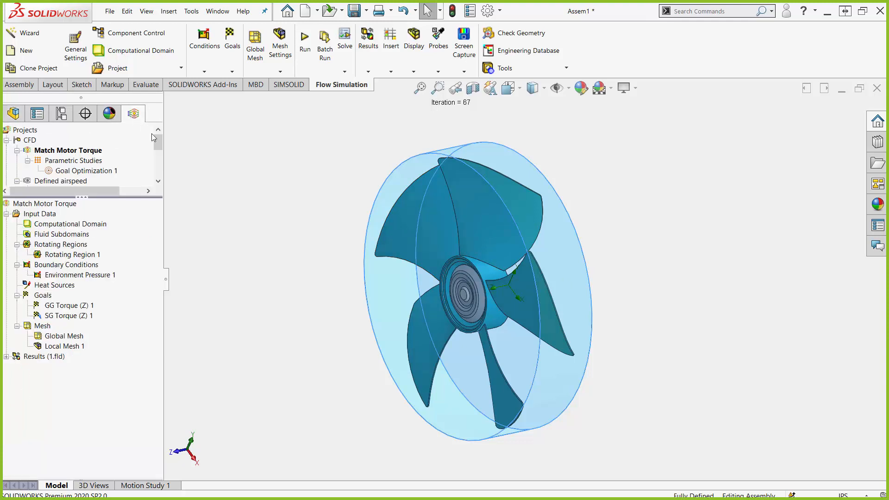
left_click(265, 262)
key("f")
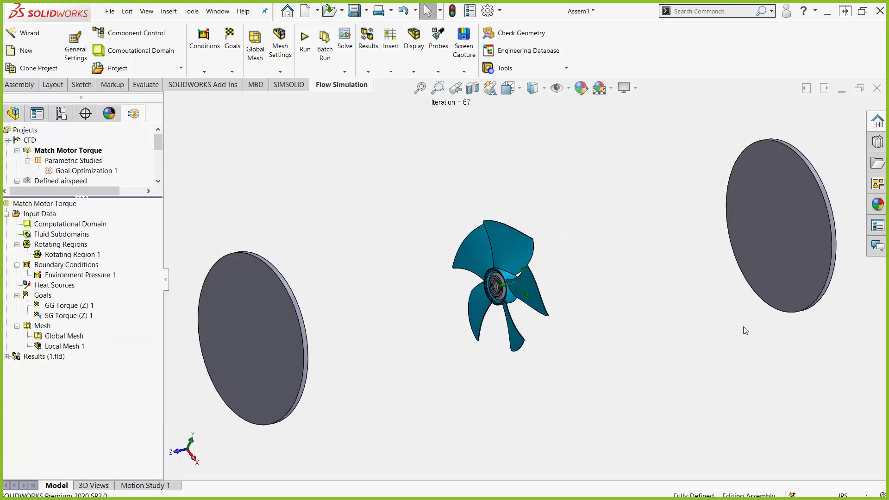
left_click(70, 255)
right_click(70, 254)
left_click(93, 259)
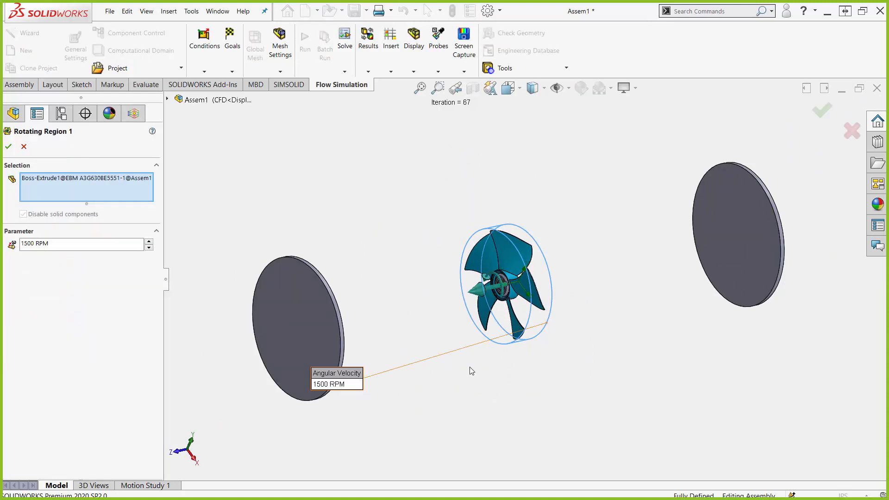
left_click_drag(332, 375, 464, 391)
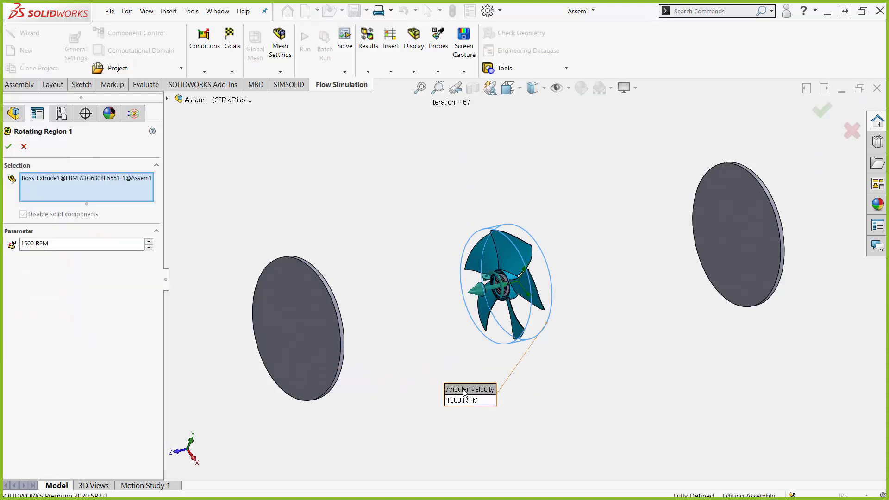
scroll(203, 272, "up", 1)
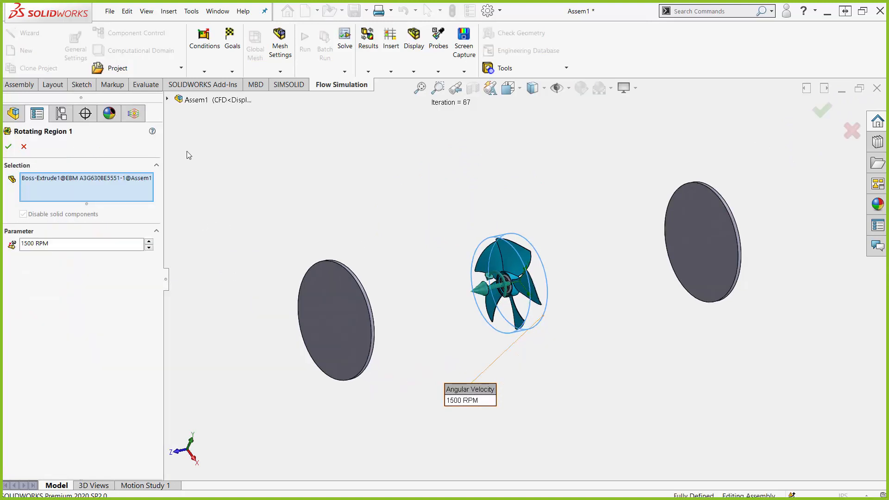
Step: Locate the Boss-Extrude1 solid body in the fan part as the component selected for the rotating region
left_click(168, 99)
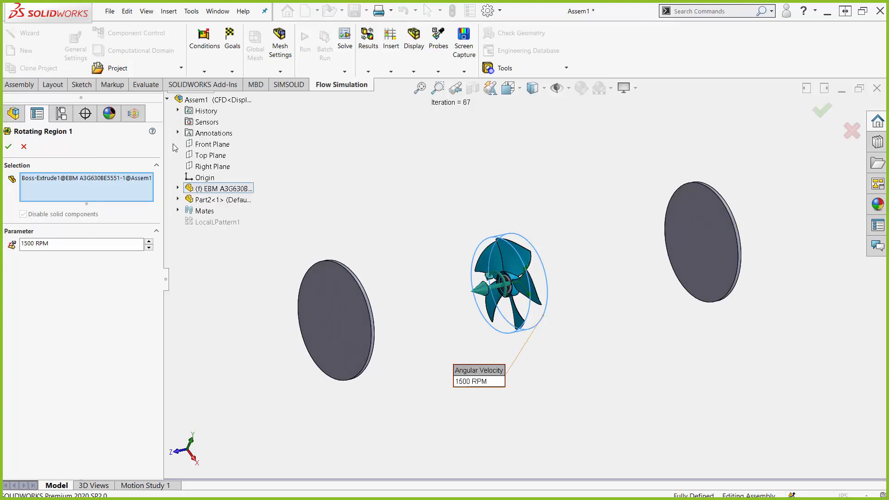
left_click(177, 188)
left_click(234, 245)
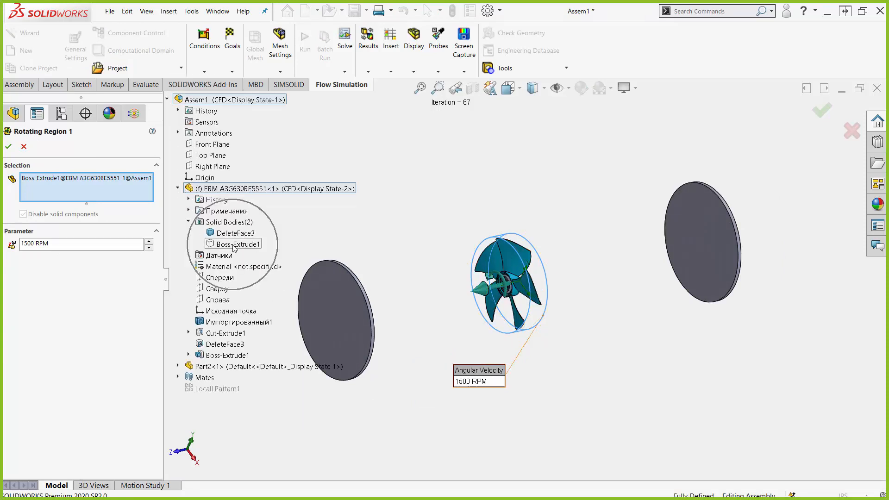
left_click(235, 248)
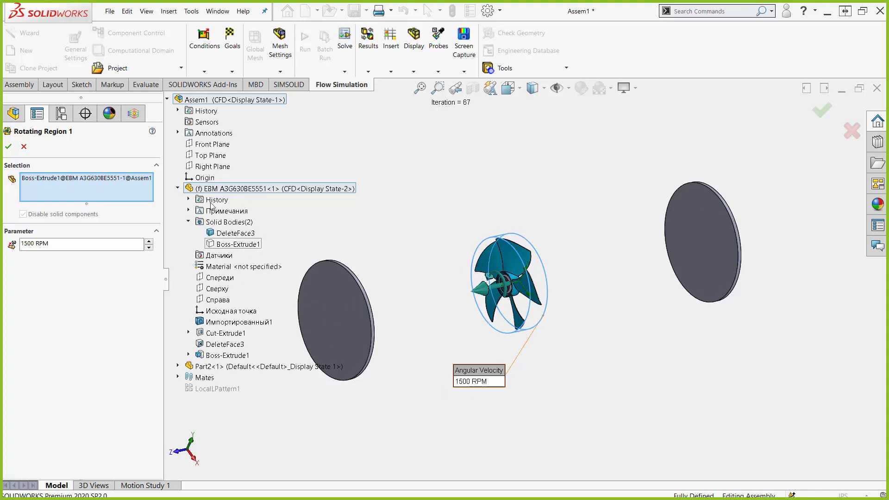
left_click(169, 100)
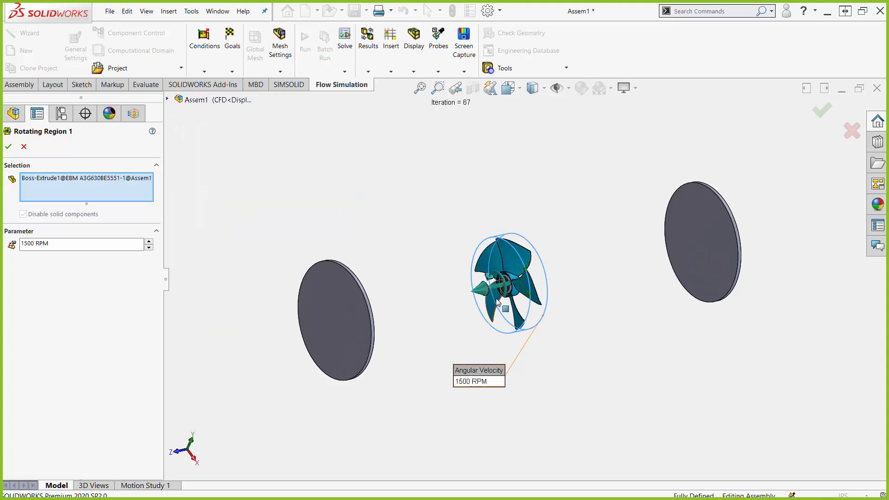
Step: Try reversing the fan's rotation with an angular velocity of -1500 RPM and cancel the rotating region edit
scroll(490, 298, "down", 5)
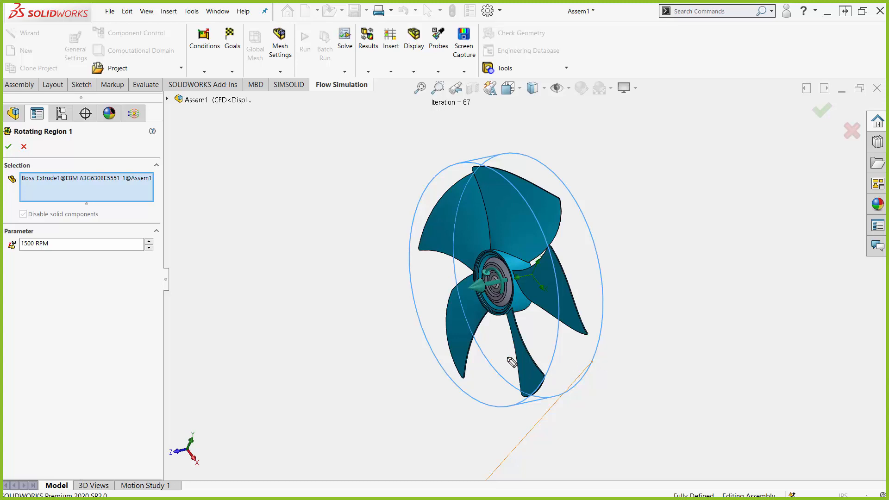
left_click_drag(504, 347, 539, 322)
mouse_move(548, 291)
left_mouse_down()
mouse_move(450, 243)
mouse_move(468, 241)
left_mouse_up()
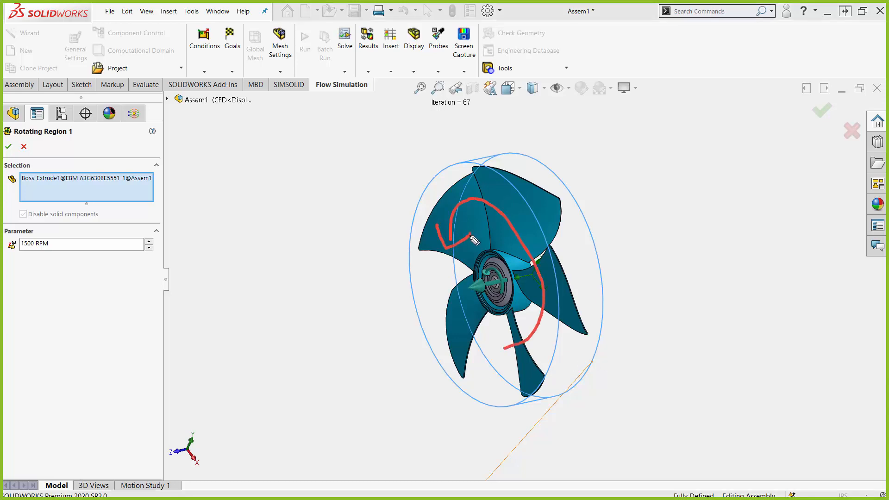
left_click(21, 243)
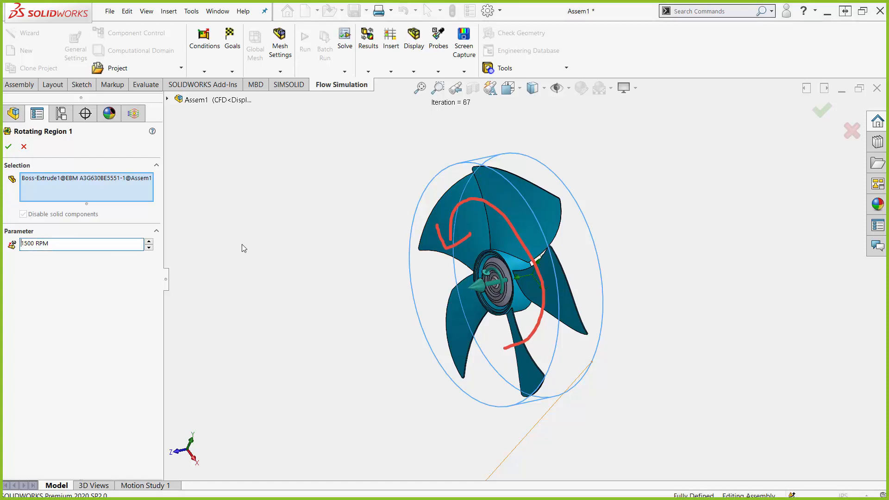
type("-")
mouse_move(500, 300)
middle_mouse_down()
mouse_move(526, 288)
mouse_move(510, 288)
middle_mouse_up()
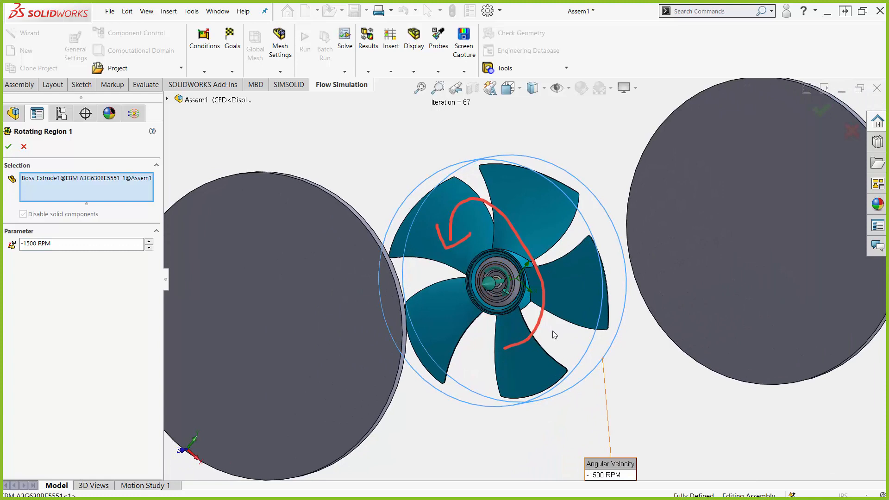
middle_click_drag(513, 317, 479, 287)
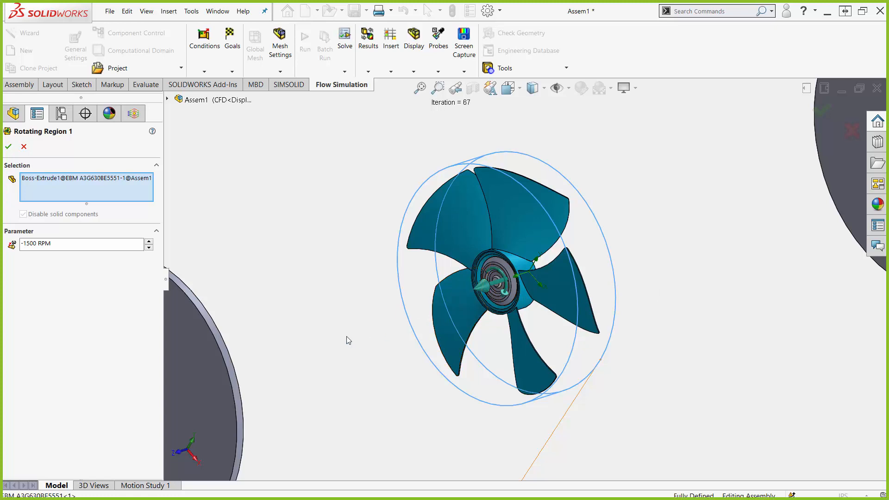
left_click(23, 147)
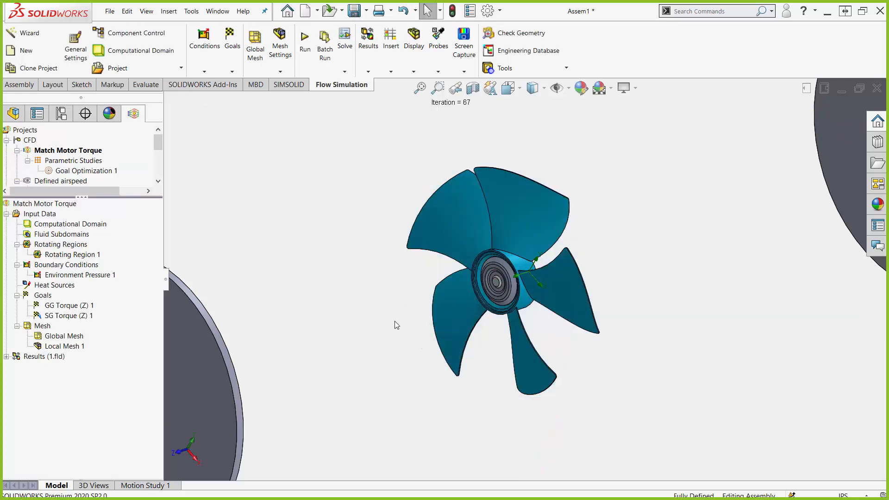
Step: Open the Environment Pressure 1 boundary condition to review its two disk faces, type and thermodynamic parameters, and close it
scroll(410, 332, "up", 3)
scroll(494, 277, "down", 3)
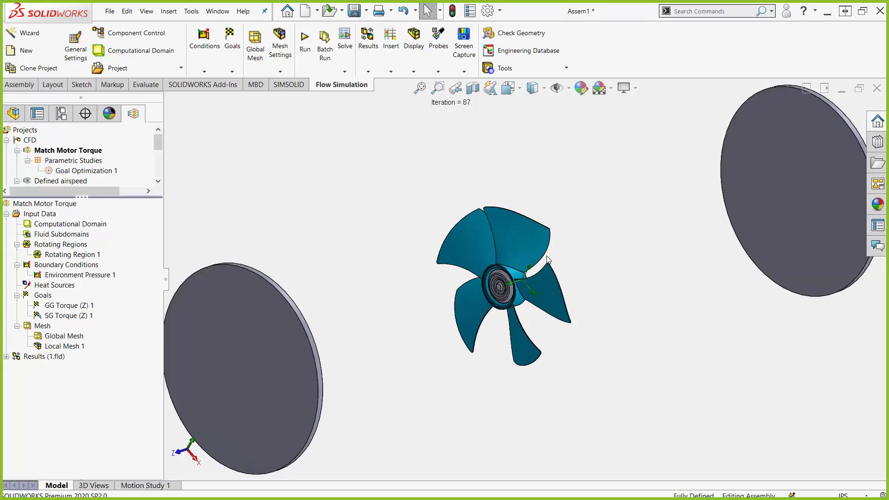
scroll(494, 231, "down", 2)
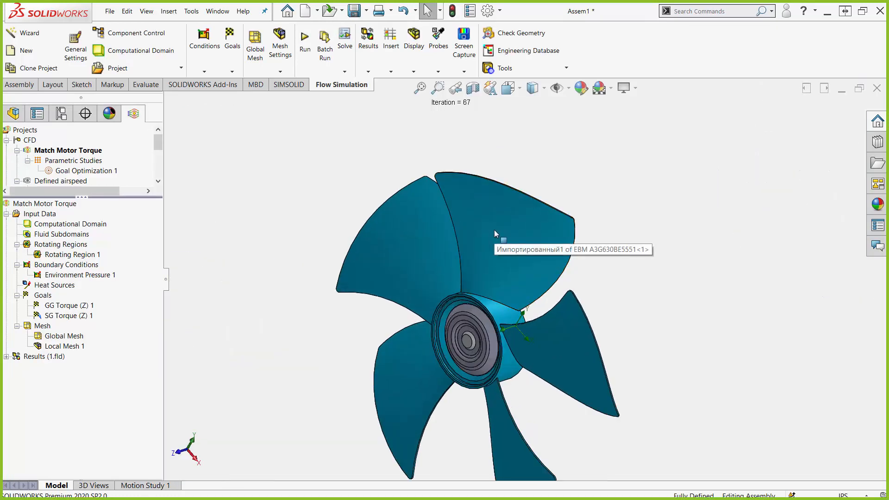
scroll(523, 296, "up", 5)
scroll(551, 368, "up", 2)
middle_click_drag(443, 329, 423, 328)
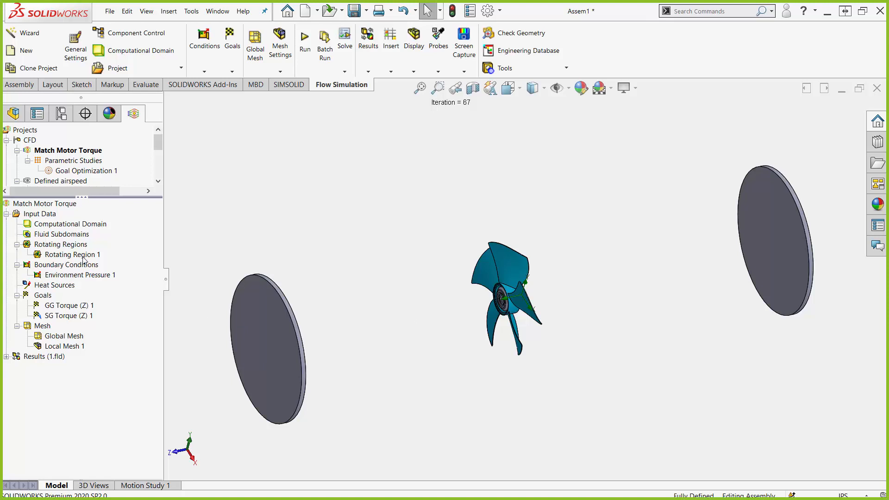
left_click(81, 277)
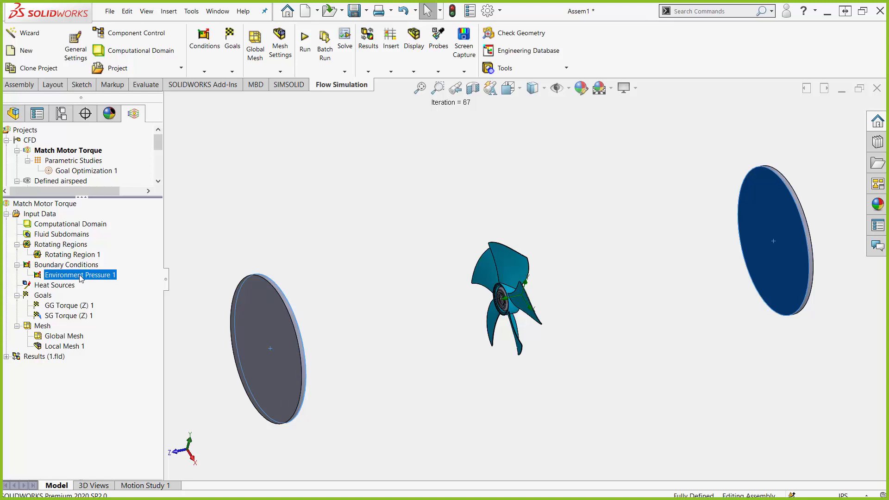
double_click(90, 279)
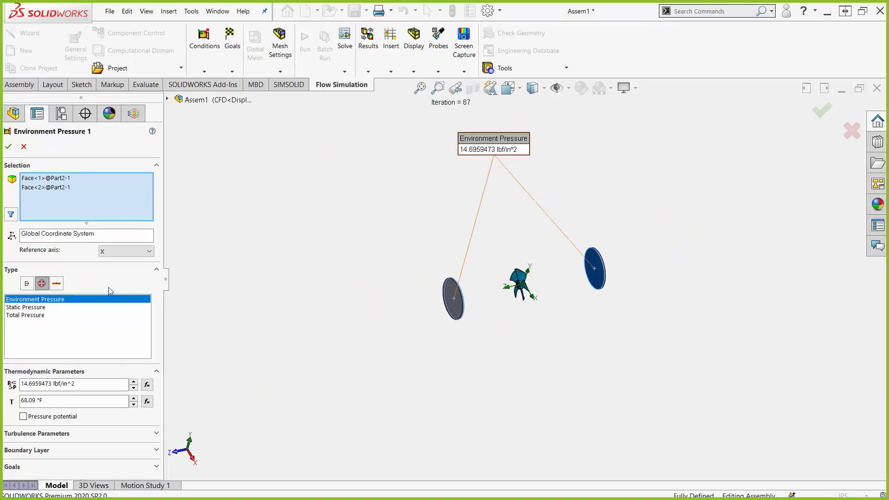
left_click(24, 147)
Step: Highlight the GG Torque (Z) 1 and SG Torque (Z) 1 goals to examine which fan faces they reference, and clear the selection
middle_click_drag(597, 305, 522, 297)
scroll(480, 294, "down", 3)
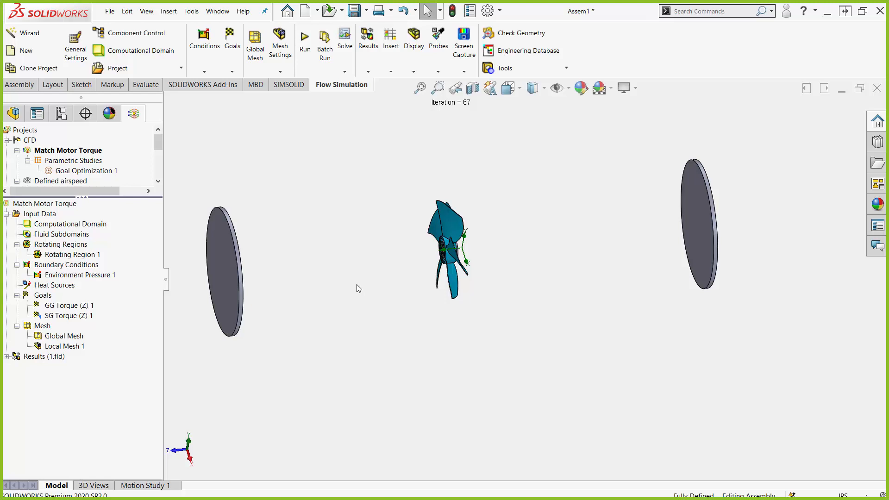
scroll(251, 271, "up", 2)
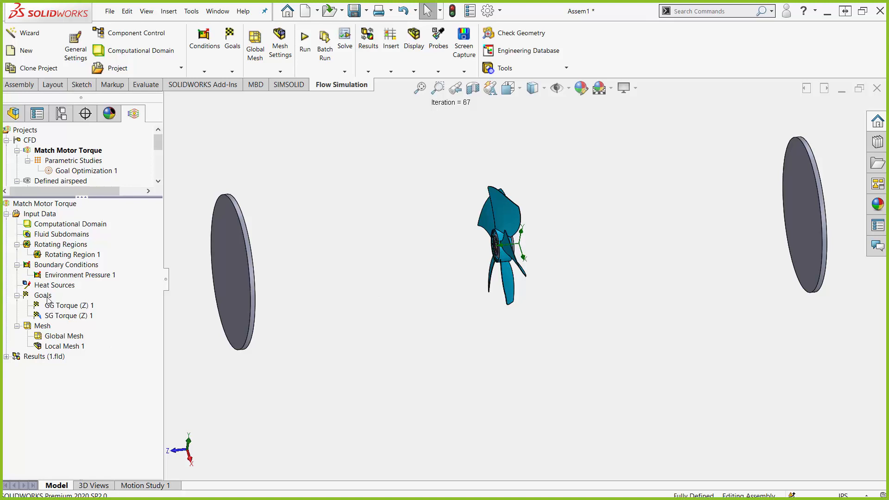
left_click(63, 306)
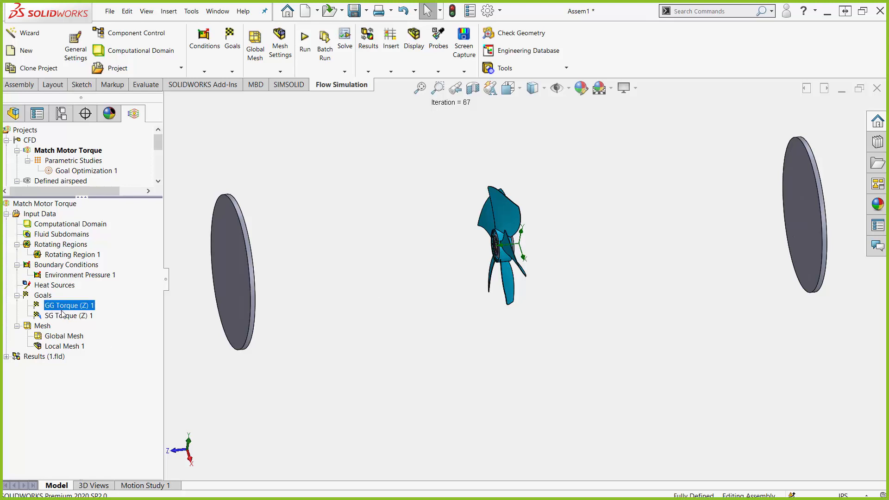
left_click(65, 318)
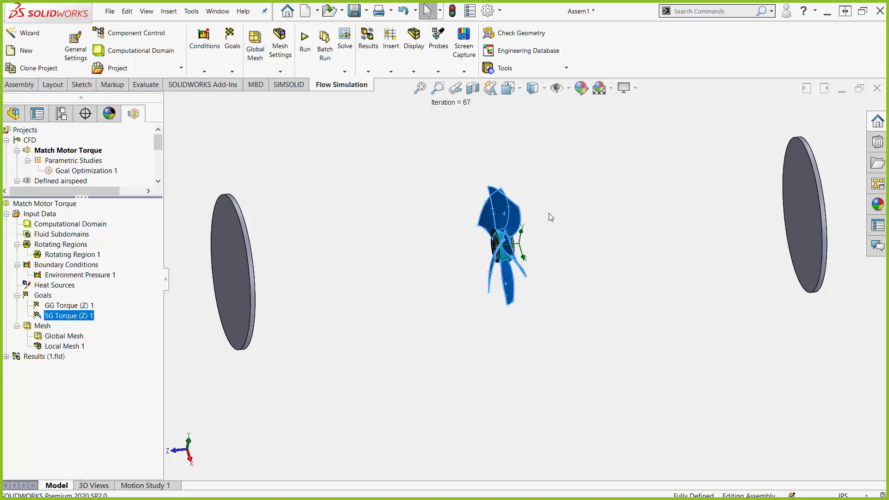
scroll(551, 217, "down", 5)
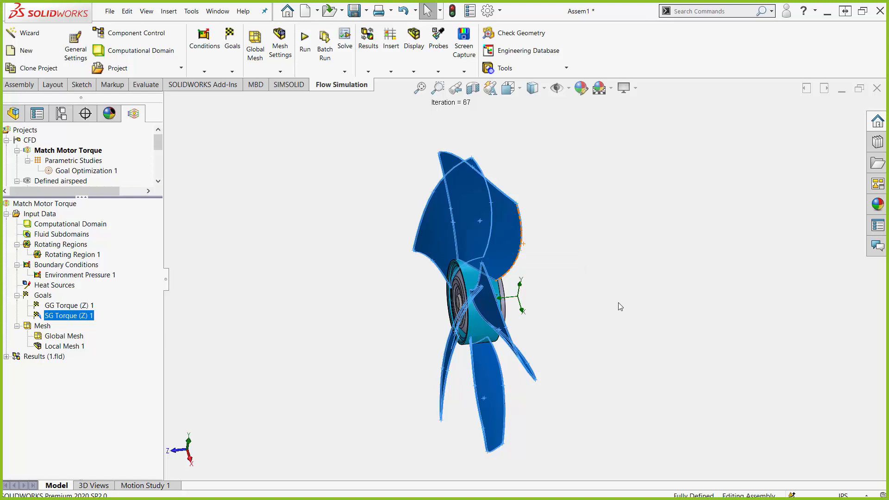
key("f")
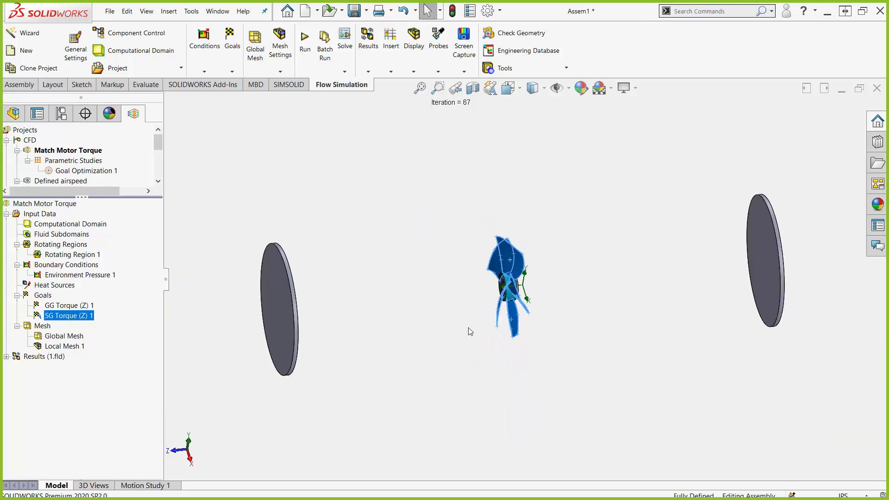
middle_click_drag(489, 337, 487, 337)
scroll(481, 339, "up", 1)
left_click(471, 340)
scroll(553, 282, "down", 1)
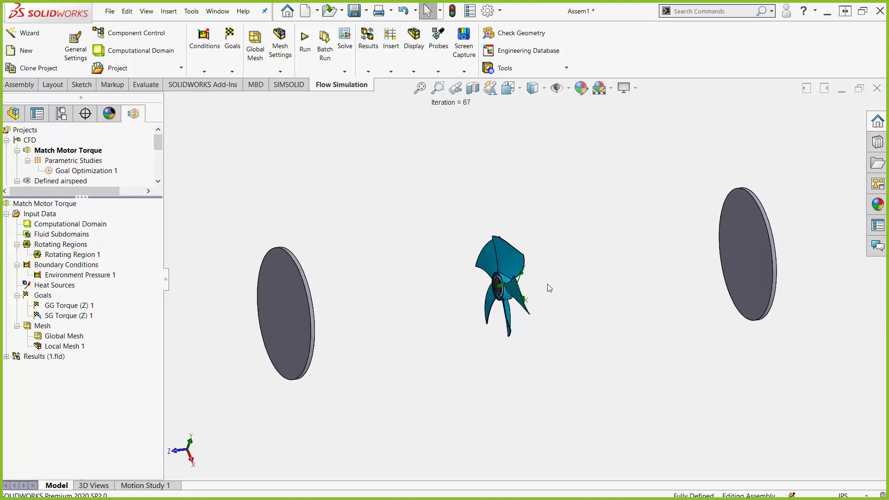
Step: Highlight the global torque goal and look through the goal types that can be inserted
left_click(62, 306)
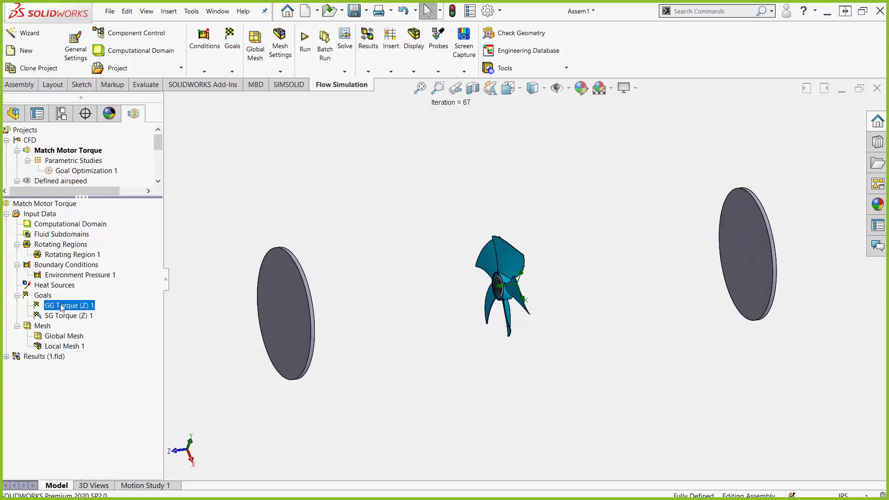
right_click(50, 298)
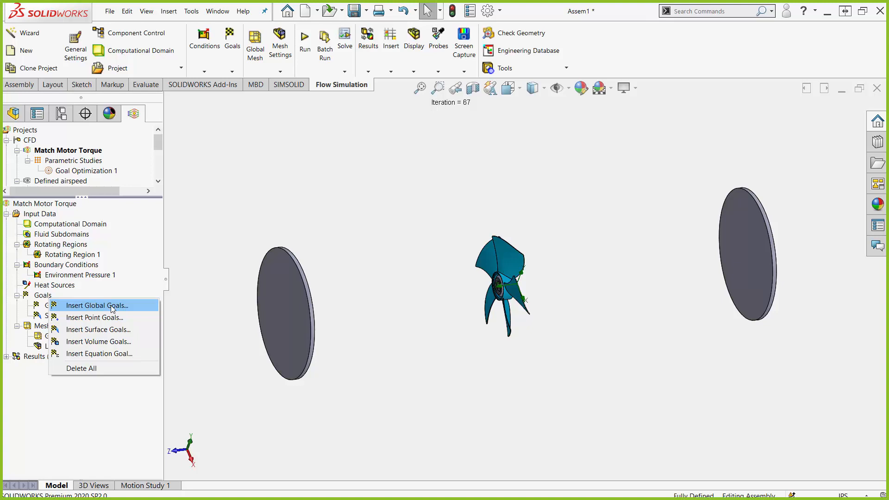
left_click(177, 304)
Step: Try defining a surface goal by browsing its parameters and selecting the five fan blade faces, and cancel it
right_click(42, 295)
left_click(84, 326)
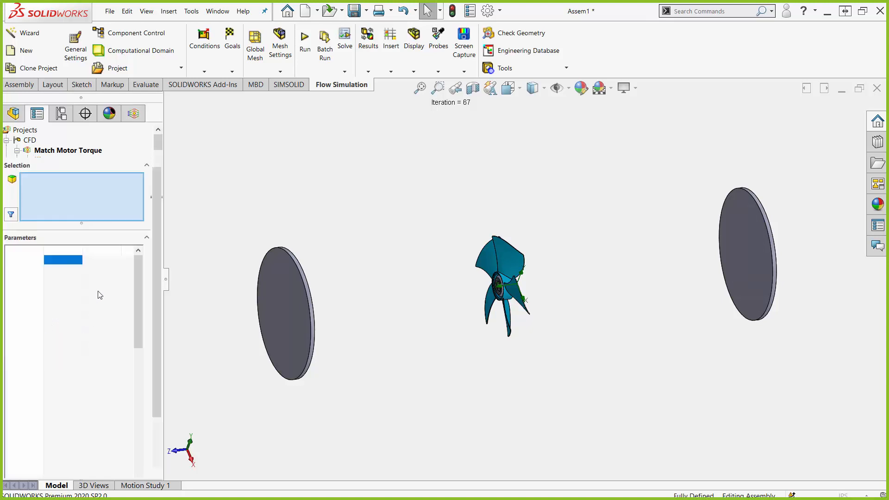
left_click_drag(134, 268, 132, 355)
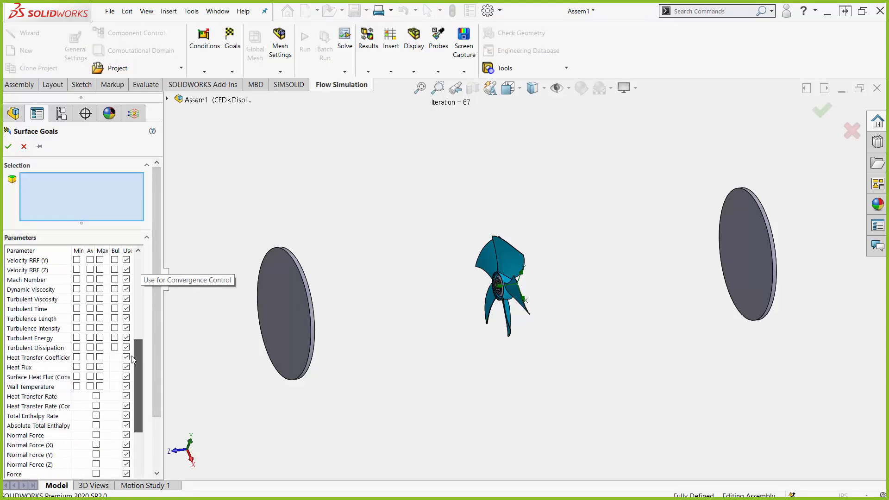
scroll(496, 227, "down", 5)
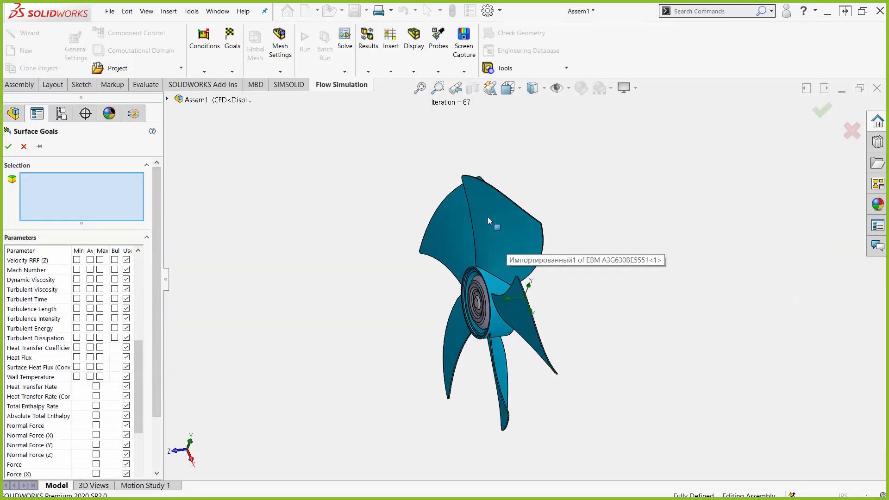
left_click(487, 217)
left_click(459, 245)
left_click(449, 373)
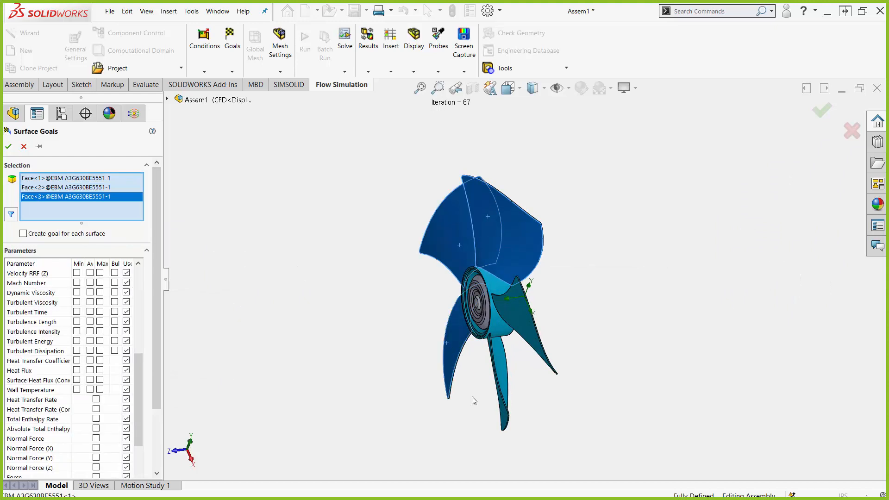
scroll(505, 430, "up", 4)
left_click(525, 398)
left_click(552, 306)
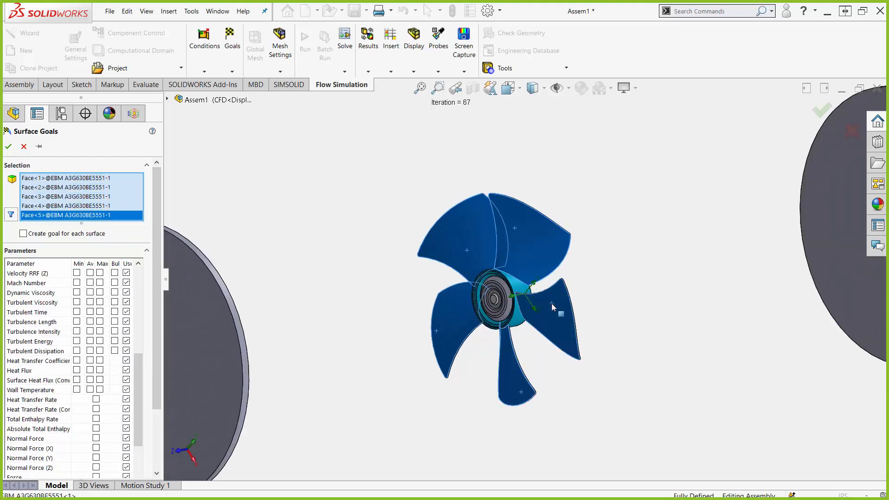
left_click(23, 147)
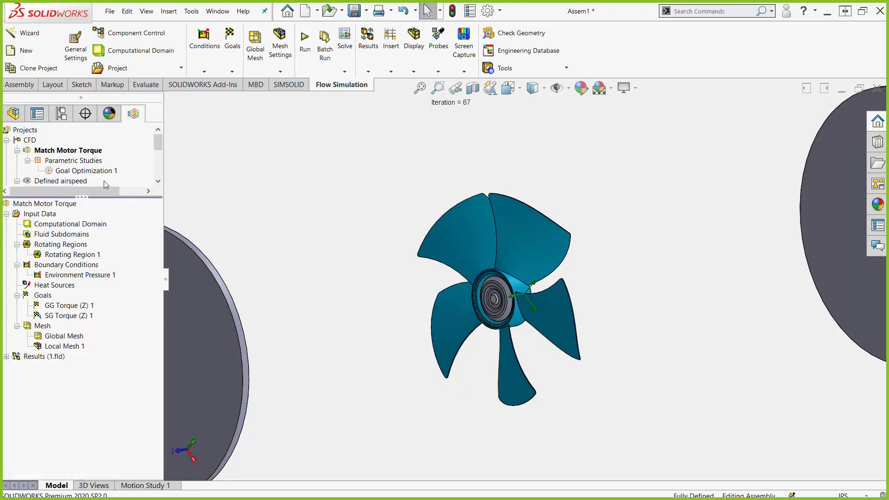
Step: Highlight the SG Torque (Z) 1 goal to examine its fan blade faces, and clear the selection
left_click(81, 315)
middle_click_drag(325, 314, 353, 322)
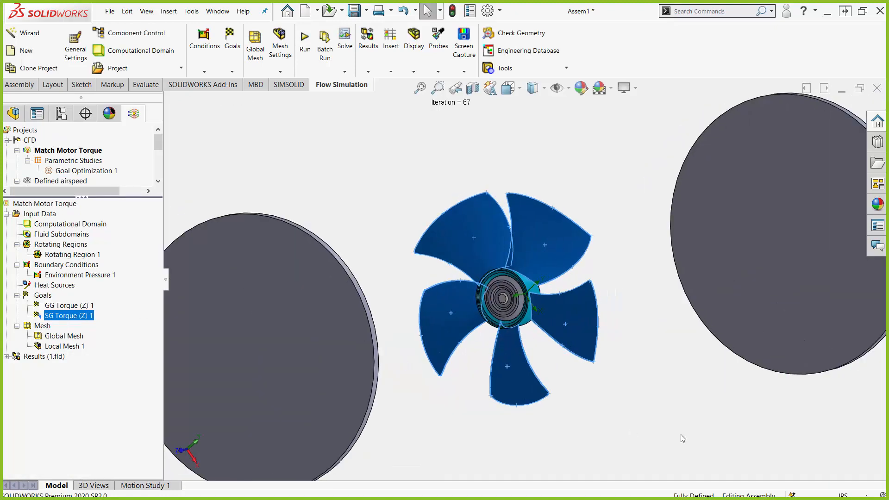
key("f")
left_click(616, 381)
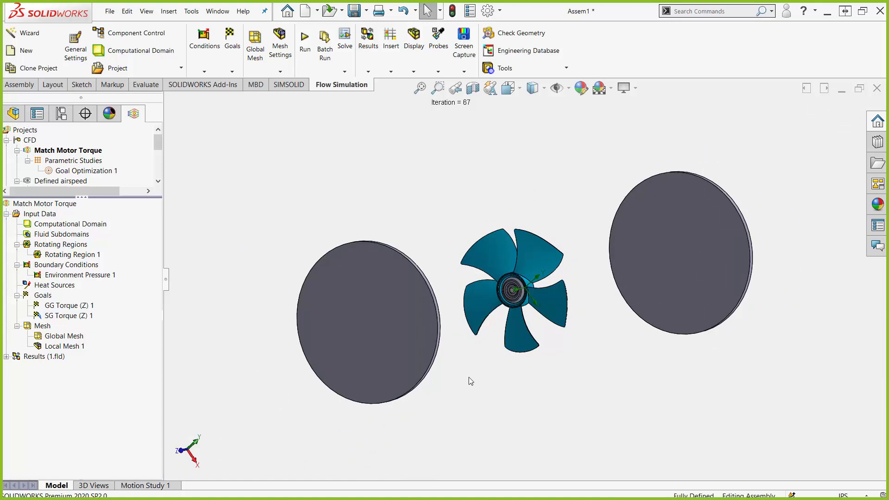
middle_click_drag(471, 381, 458, 385)
Step: Expand the results and display Cut Plot 1 in a side view of the fan
left_click(7, 357)
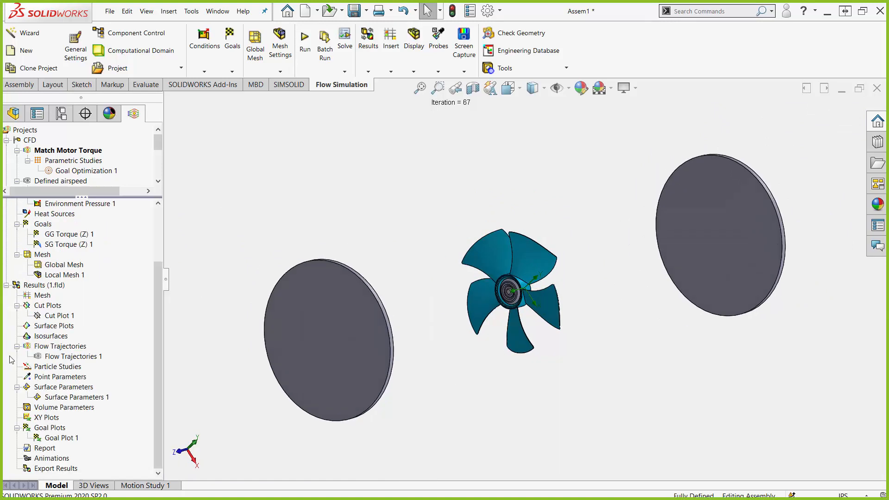
right_click(63, 319)
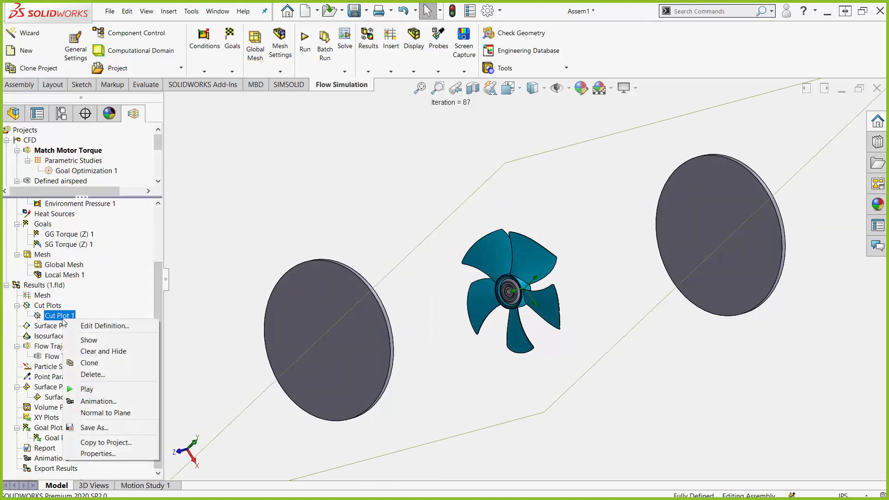
left_click(89, 340)
middle_click_drag(584, 387, 623, 271)
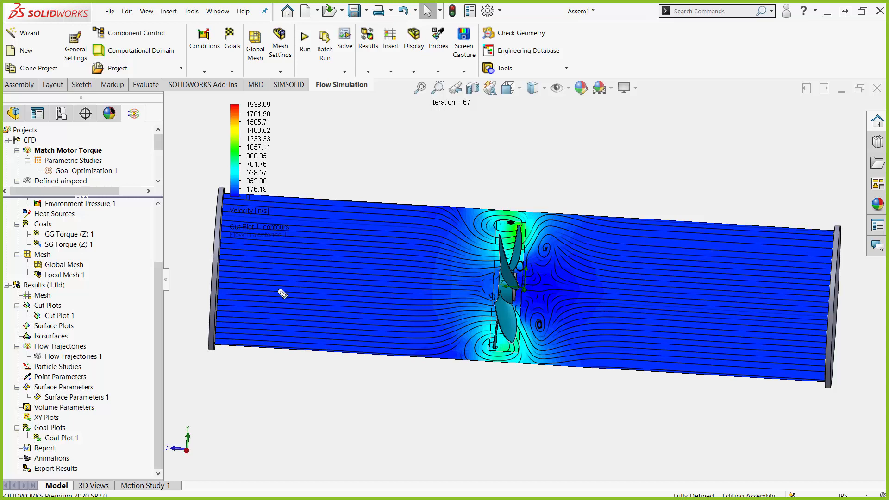
Step: Draw temporary markup over the cut plot, with an arrow for the flow direction through the fan, and clear it
key("ctrl+2")
mouse_move(243, 279)
left_mouse_down()
mouse_move(702, 302)
mouse_move(693, 297)
mouse_move(688, 316)
left_mouse_up()
left_click_drag(497, 318, 507, 247)
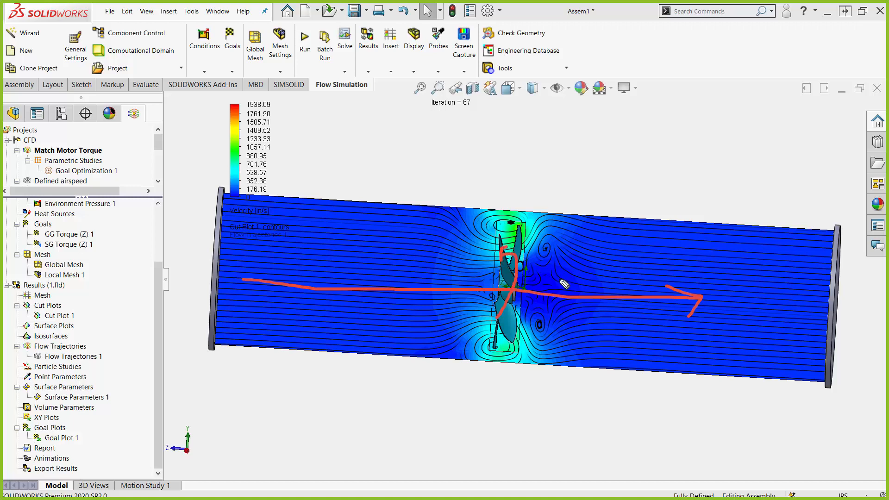
left_click_drag(552, 319, 540, 336)
key("Escape")
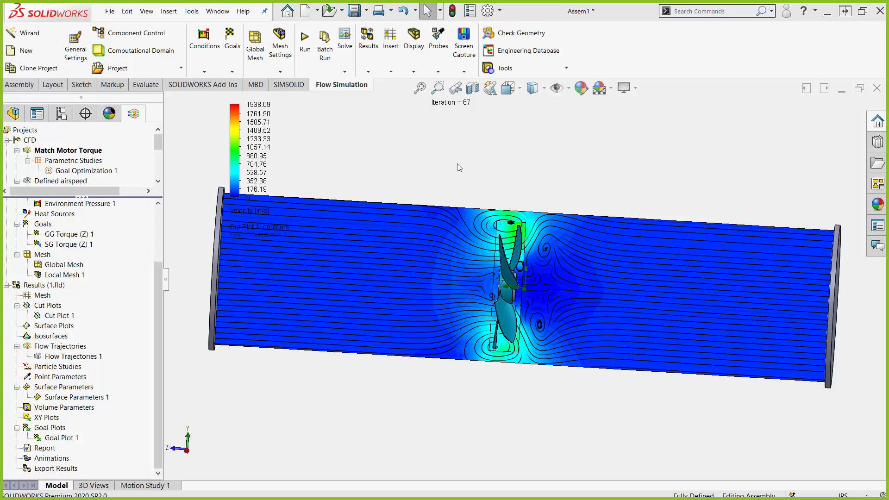
Step: Change the parameter plotted on the cut plot from velocity to Pressure
middle_click_drag(439, 222, 423, 203)
left_click(239, 212)
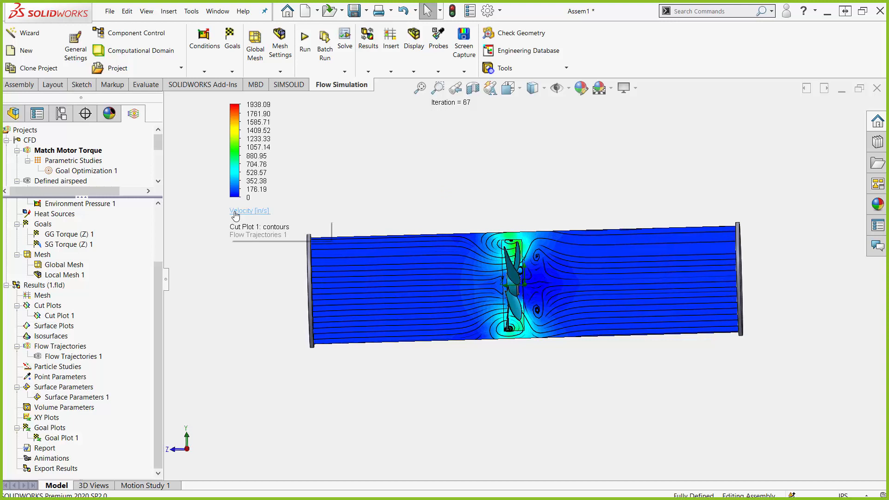
scroll(284, 279, "up", 1)
scroll(284, 287, "up", 1)
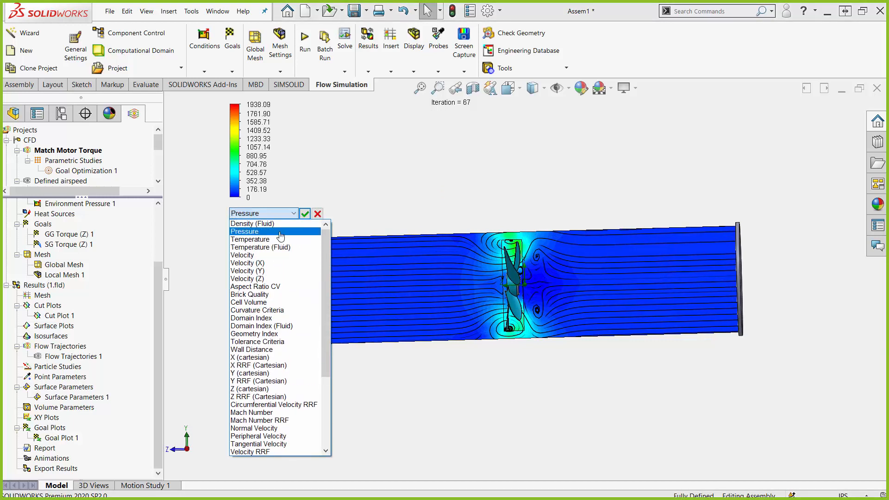
left_click(245, 234)
left_click(305, 213)
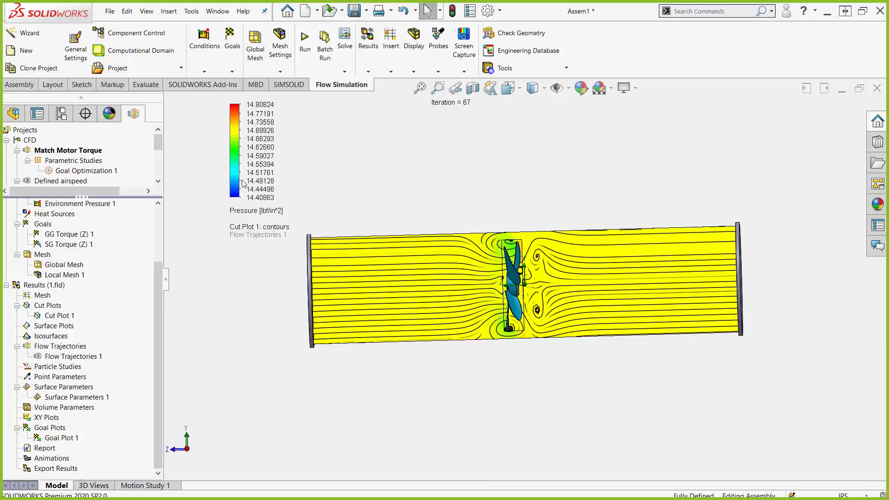
Step: Limit the pressure legend to a maximum of 14.74047 and a minimum of 14.6164936 lbf/in^2
left_click(263, 108)
left_click(355, 110)
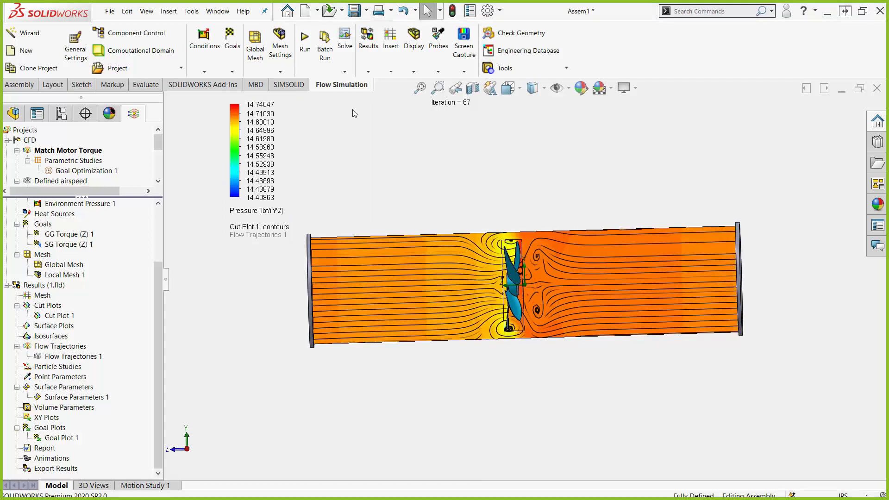
left_click(261, 197)
type("14.6164936 lbf/in^2")
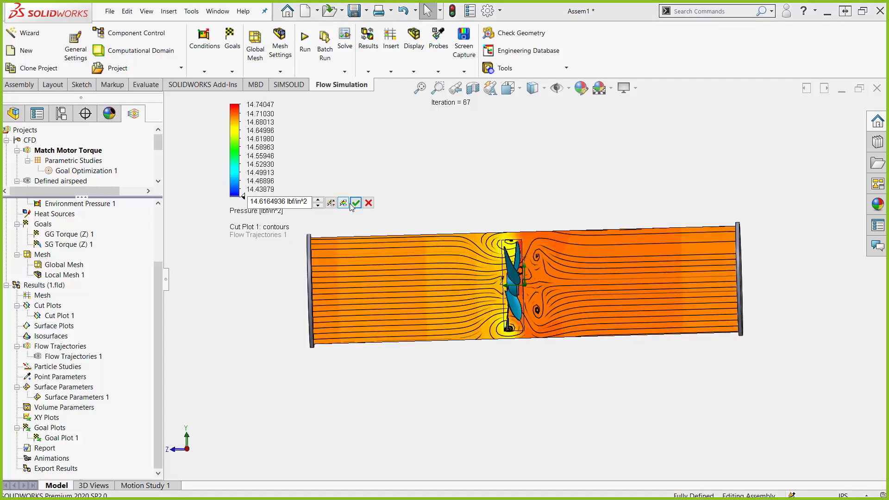
left_click(355, 202)
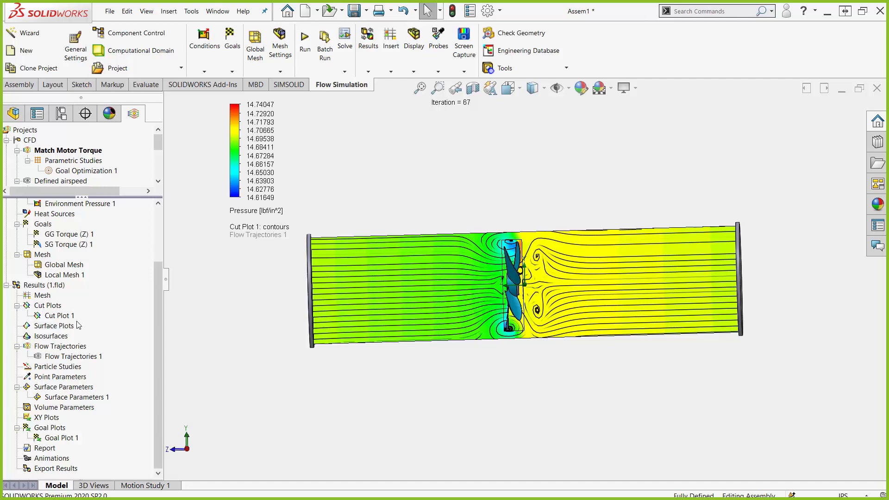
Step: Hide Cut Plot 1 and display Flow Trajectories 1 between the two disks
right_click(59, 316)
left_click(81, 338)
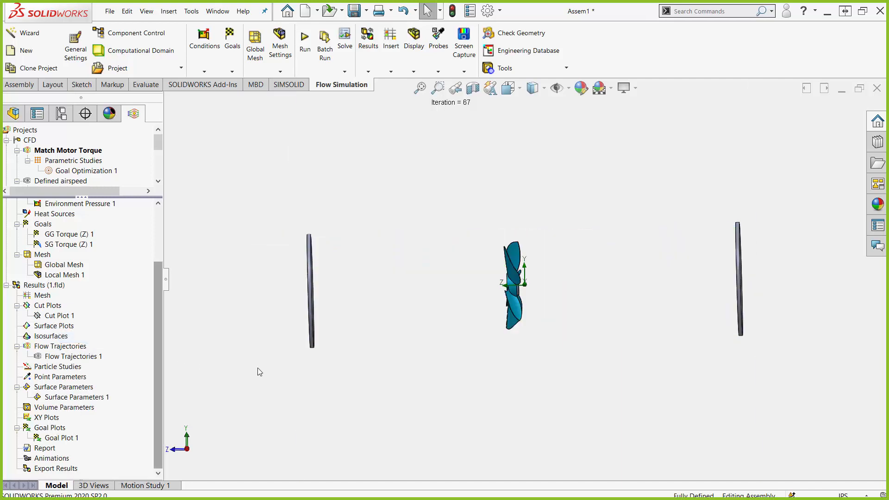
right_click(79, 359)
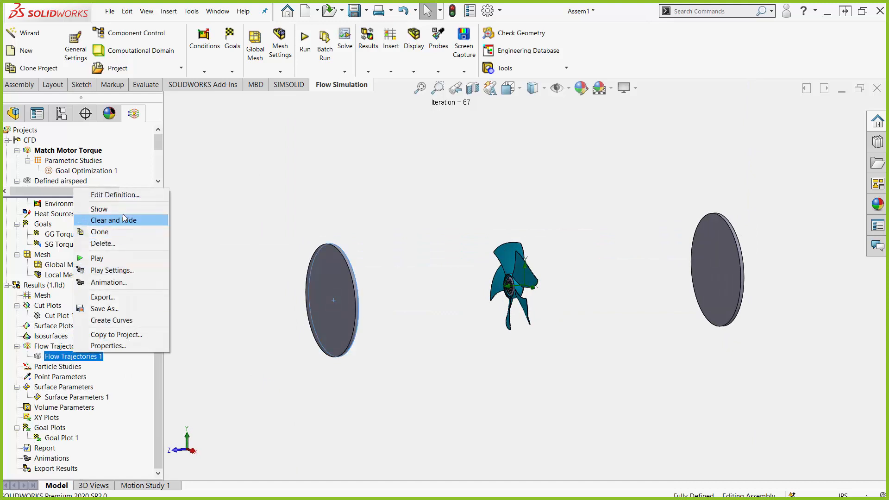
left_click(99, 209)
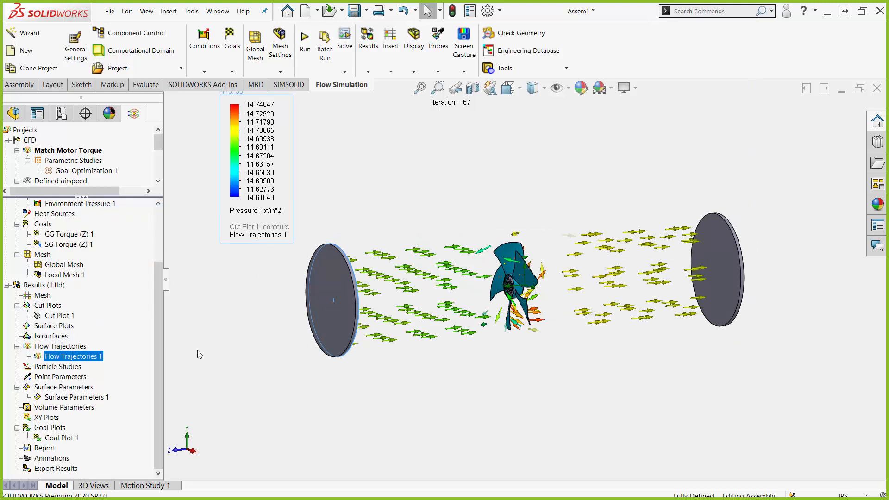
Step: Hide Flow Trajectories 1 and highlight Rotating Region 1 to review its angular velocity
right_click(82, 356)
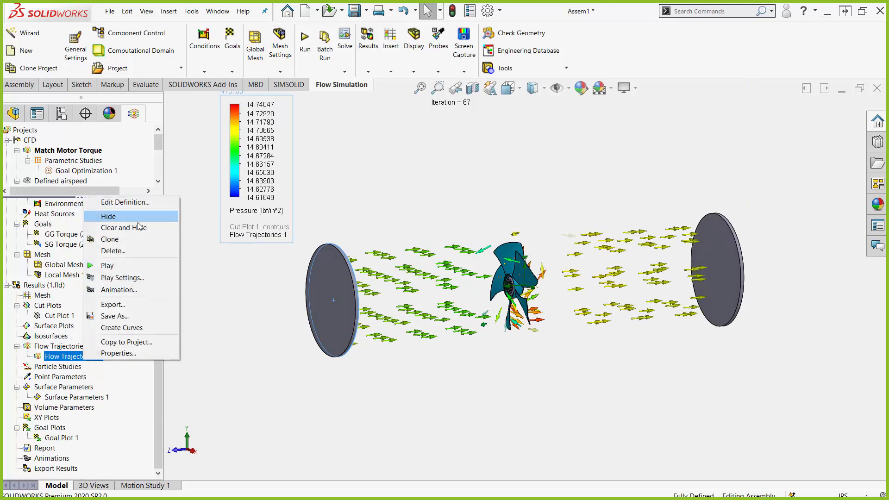
left_click(104, 216)
left_click_drag(157, 319, 158, 266)
left_click(69, 255)
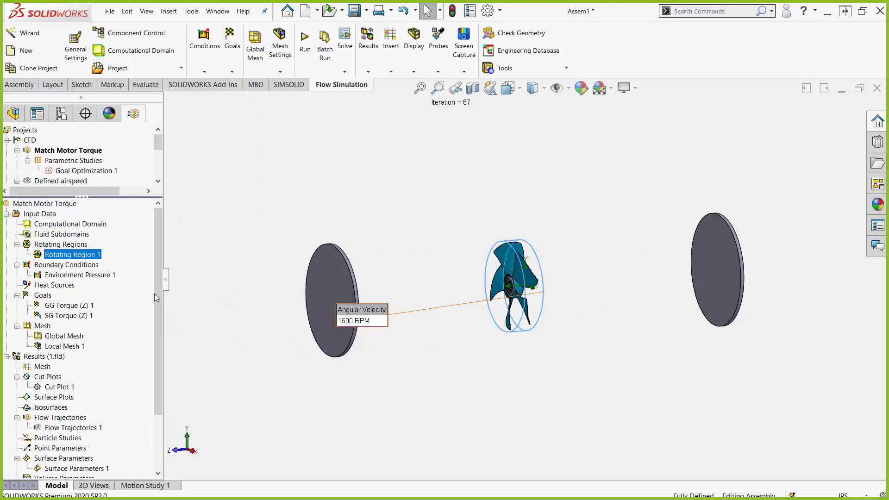
Step: Open the definition of Goal Plot 1, show the summary table for both torque goals to compare their values, and close it
left_click_drag(158, 293, 158, 346)
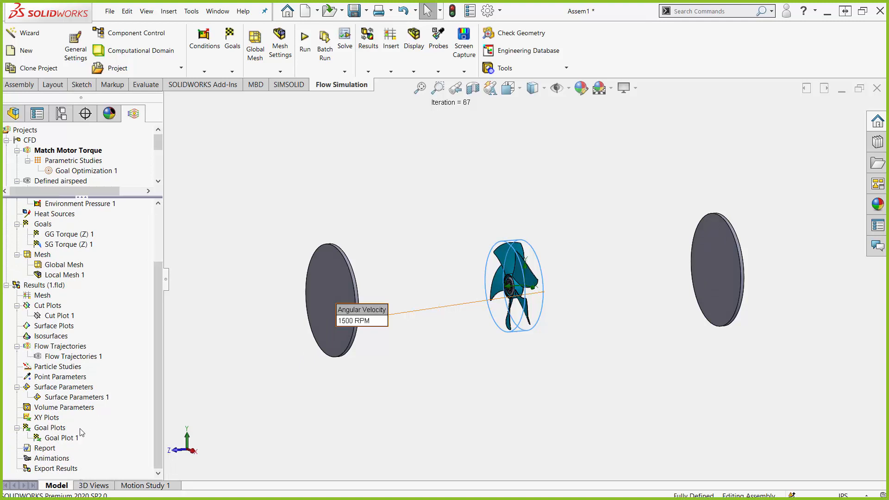
right_click(75, 440)
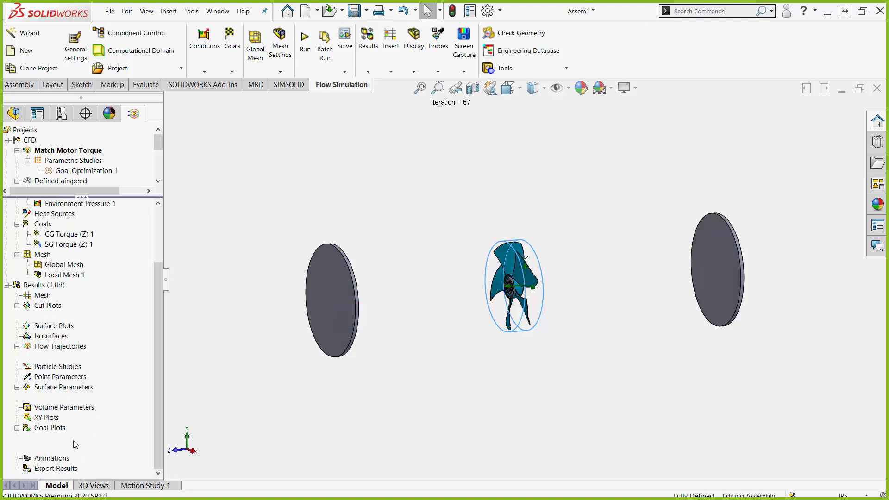
left_click(124, 371)
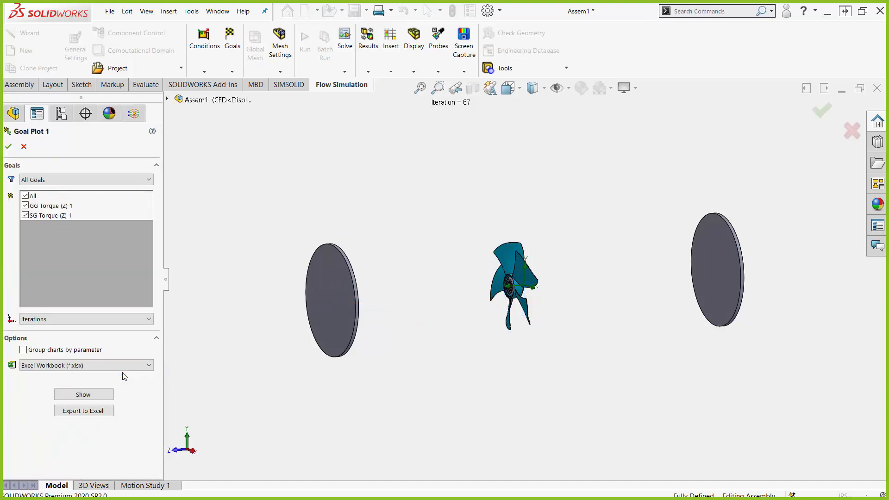
left_click(69, 395)
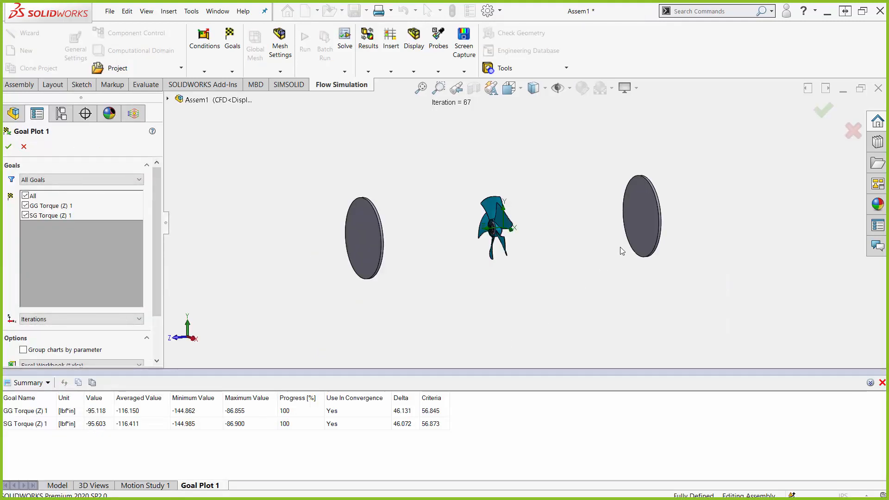
scroll(532, 240, "down", 5)
scroll(487, 147, "down", 2)
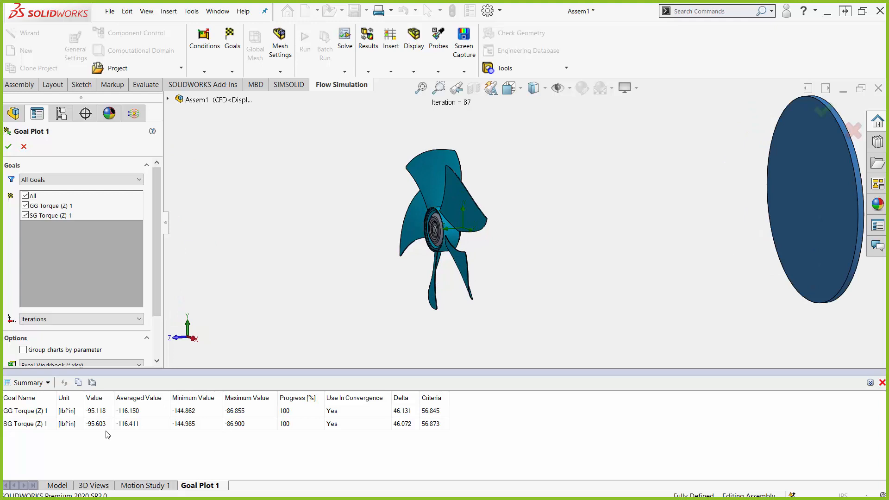
scroll(528, 260, "up", 1)
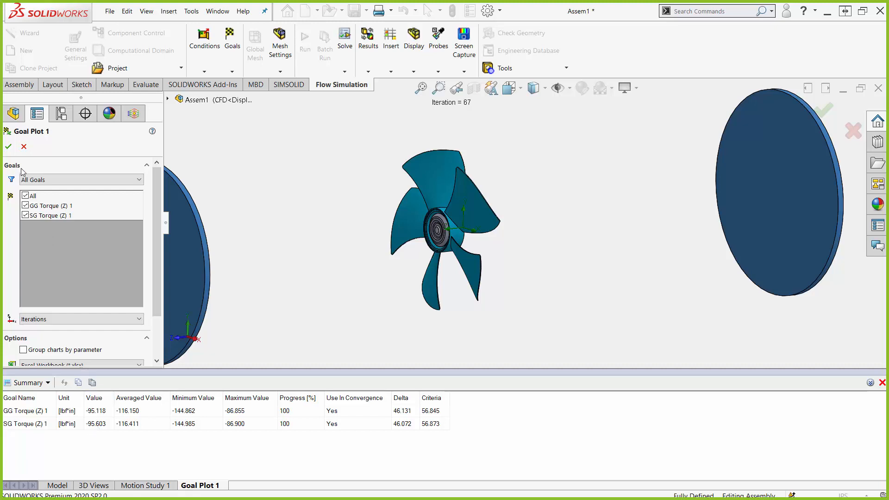
left_click(8, 146)
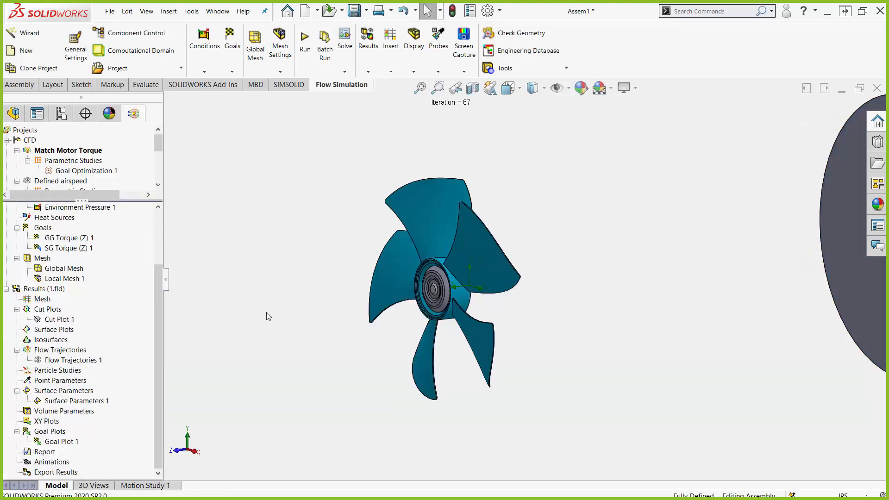
Step: Create a new parametric study for the Match Motor Torque project and set its type to Goal Optimization
left_click_drag(159, 320, 156, 260)
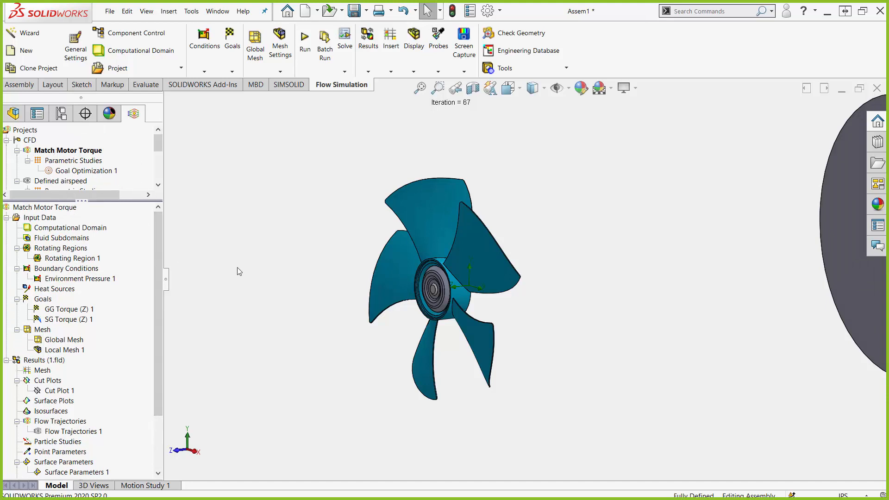
left_click(168, 12)
mouse_move(192, 13)
mouse_move(206, 63)
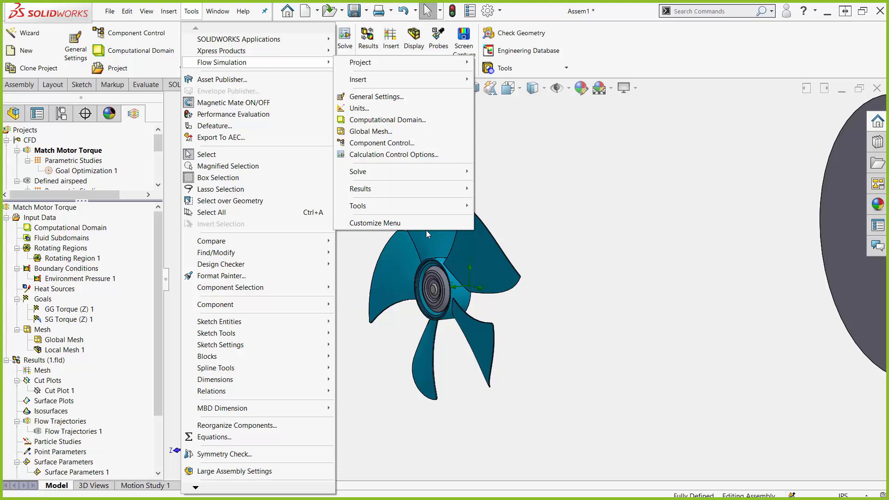
mouse_move(435, 172)
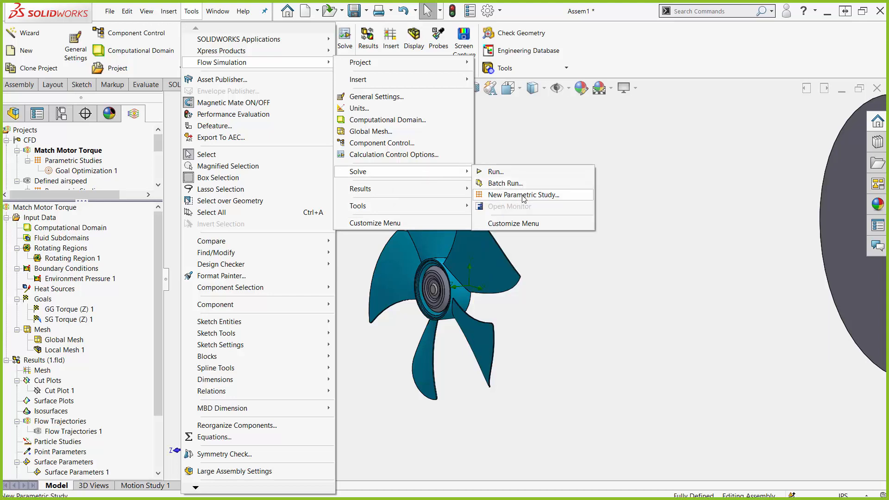
left_click(524, 196)
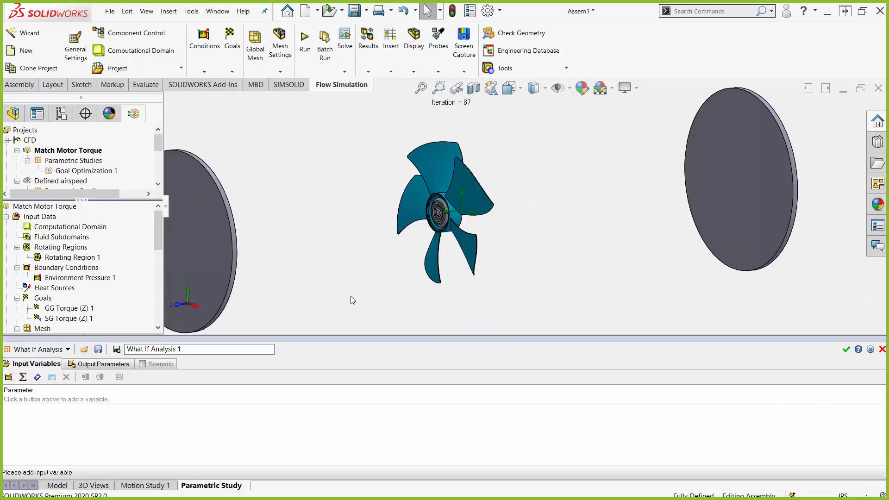
left_click(68, 350)
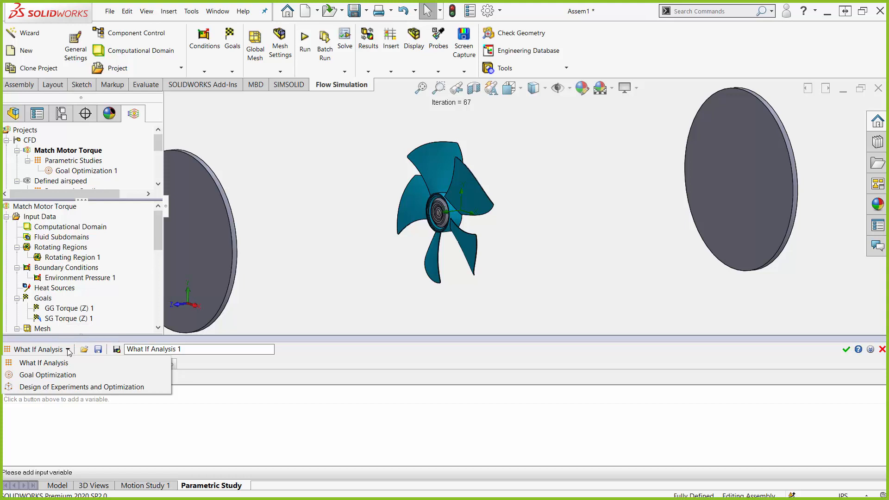
left_click(66, 375)
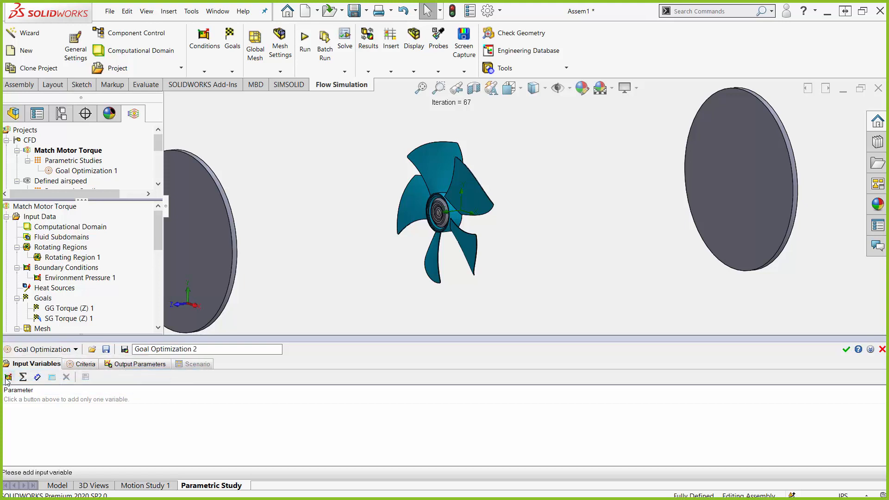
Step: Add the angular velocity of Rotating Region 1 as the study's input variable
left_click(8, 377)
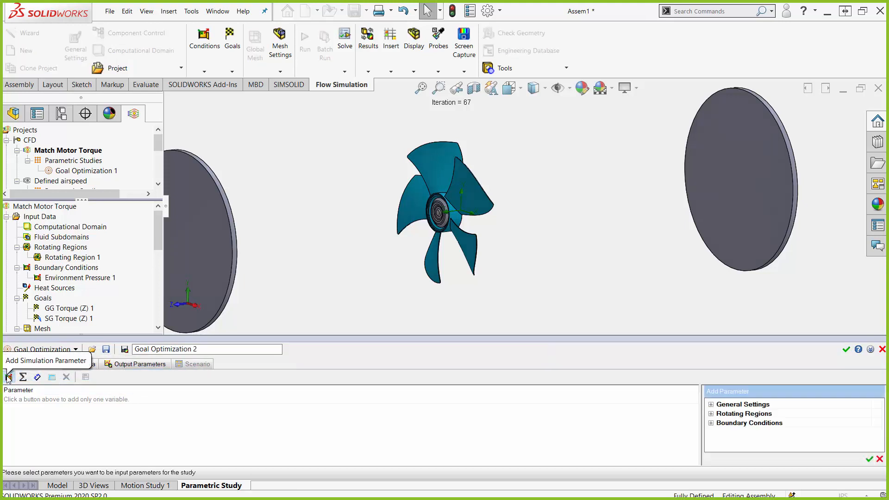
left_click(711, 414)
left_click(719, 422)
left_click(876, 432)
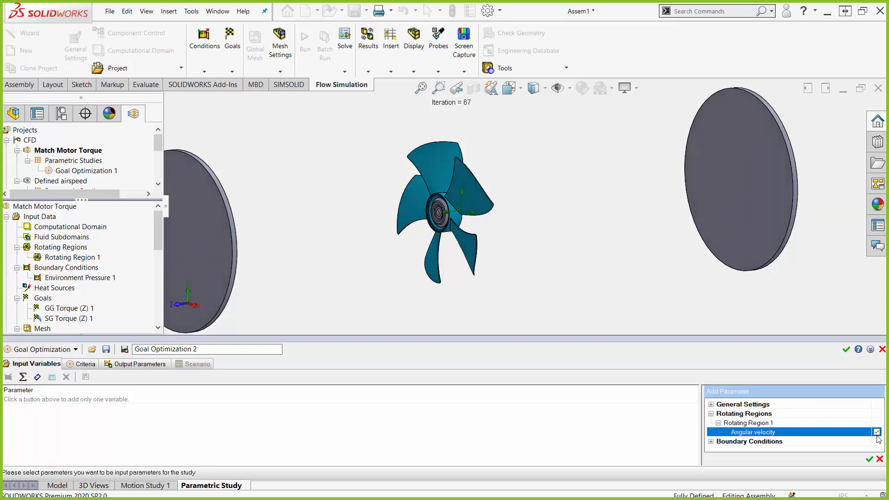
left_click(869, 459)
Step: Set the minimum of the angular velocity variation range to 500 RPM
left_click(227, 406)
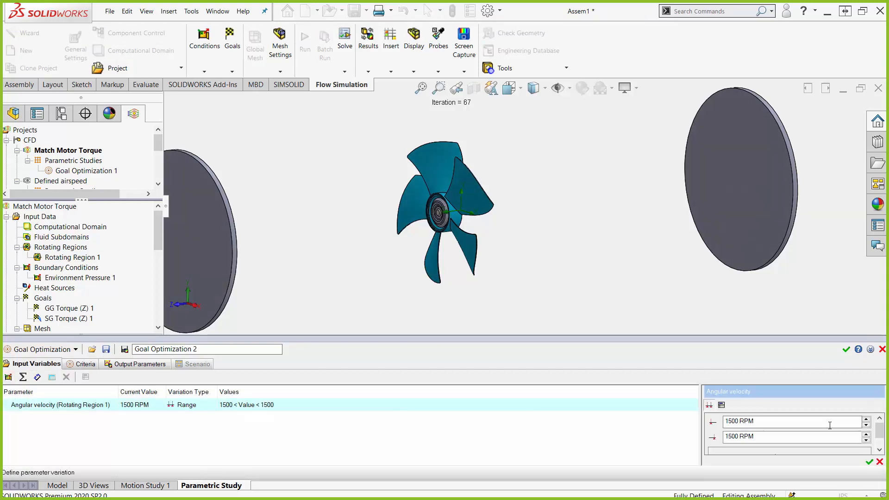
left_click_drag(727, 421, 676, 424)
type("500")
left_click(869, 462)
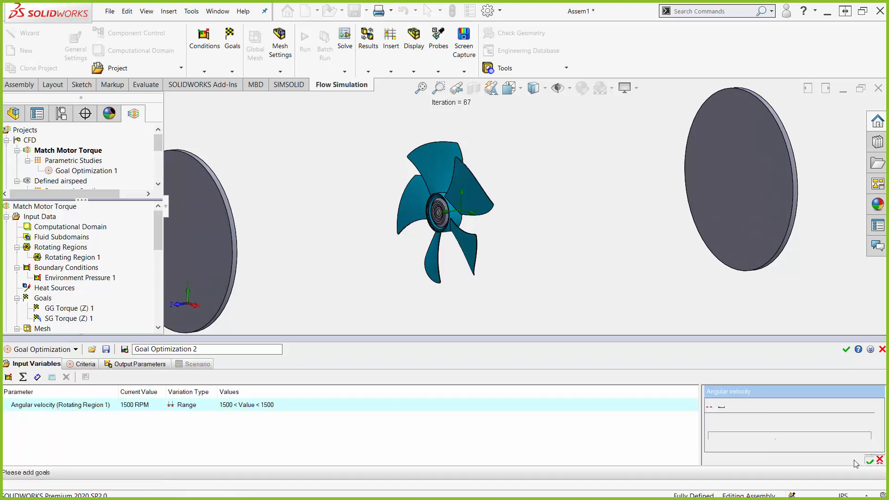
Step: Add the SG Torque (Z) 1 goal as the optimization criterion of the Goal Optimization 2 study
left_click(69, 365)
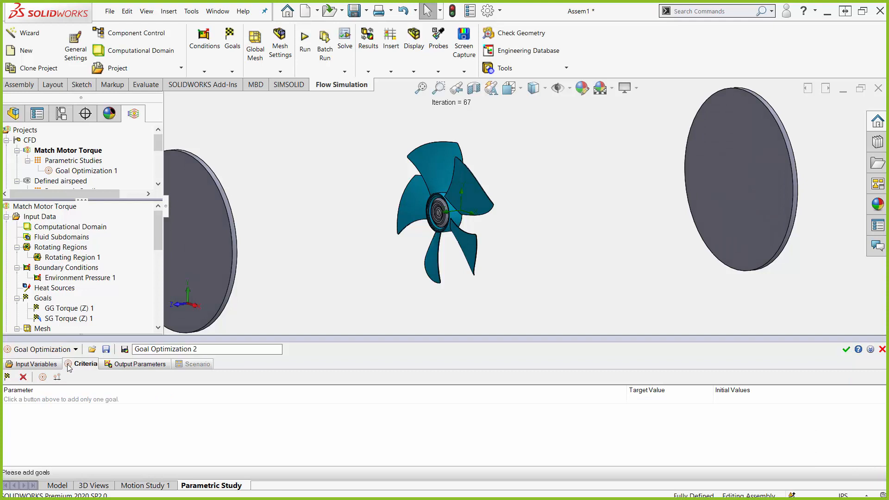
left_click(7, 377)
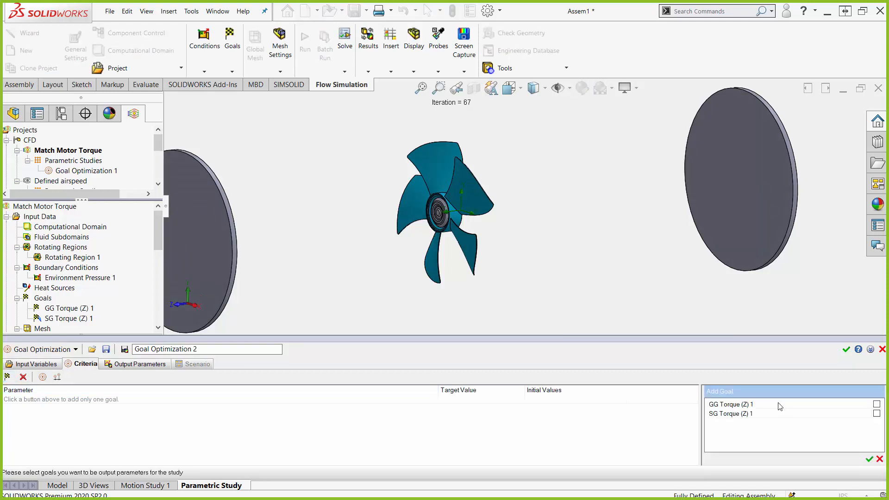
left_click(876, 413)
left_click(870, 459)
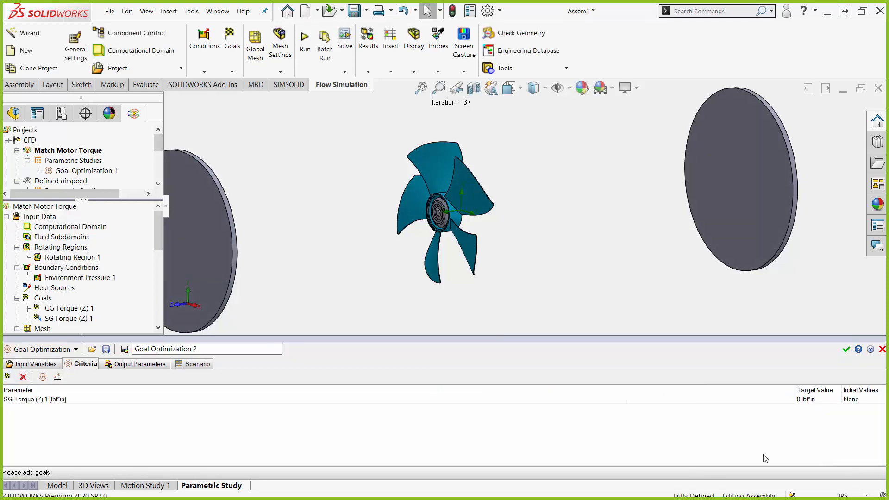
Step: Set the target value of the SG Torque (Z) 1 criterion to -40 lbf*in
left_click(805, 400)
left_click(726, 406)
type("-40 lbf*in")
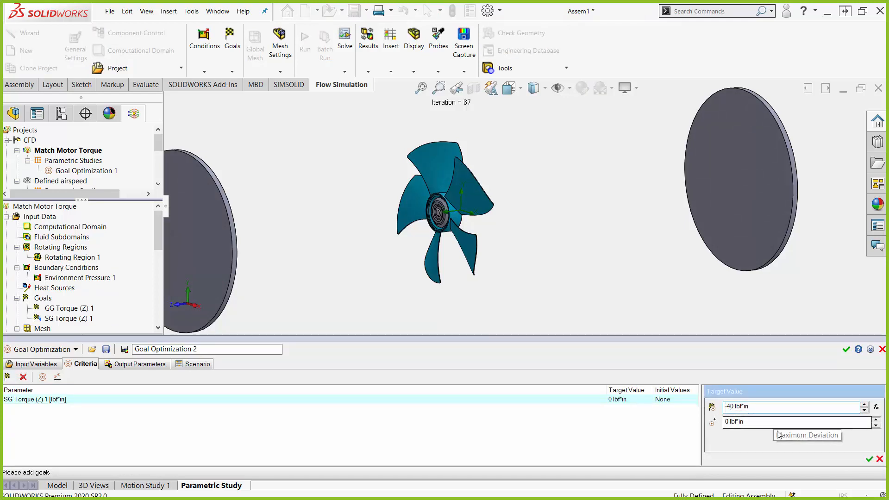
key("Tab")
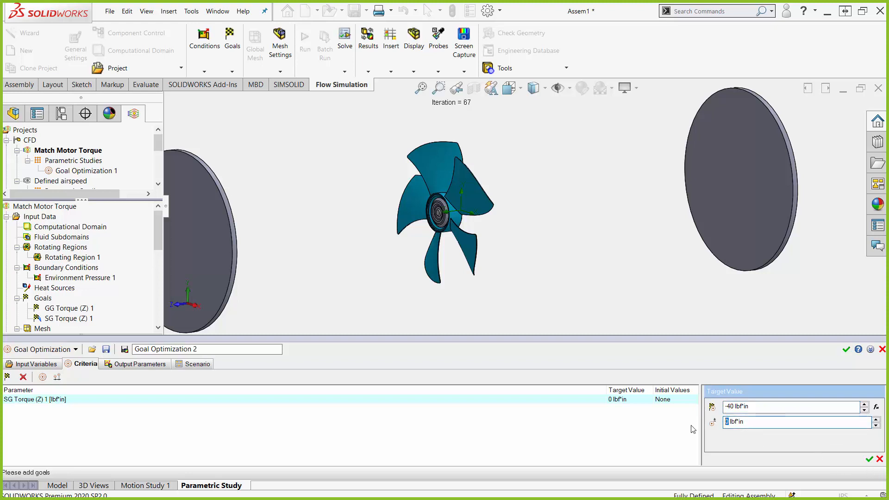
left_click(870, 460)
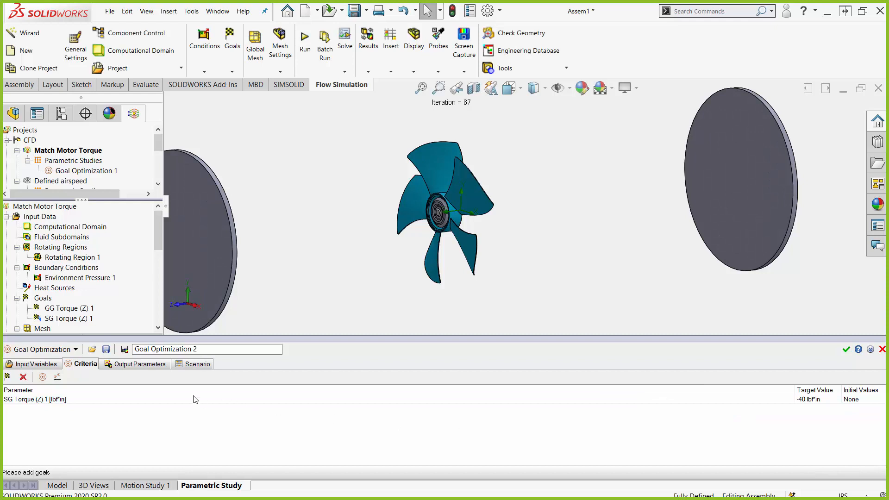
Step: Add both goals, GG Torque (Z) 1 and SG Torque (Z) 1, as output parameters of the study
left_click(140, 363)
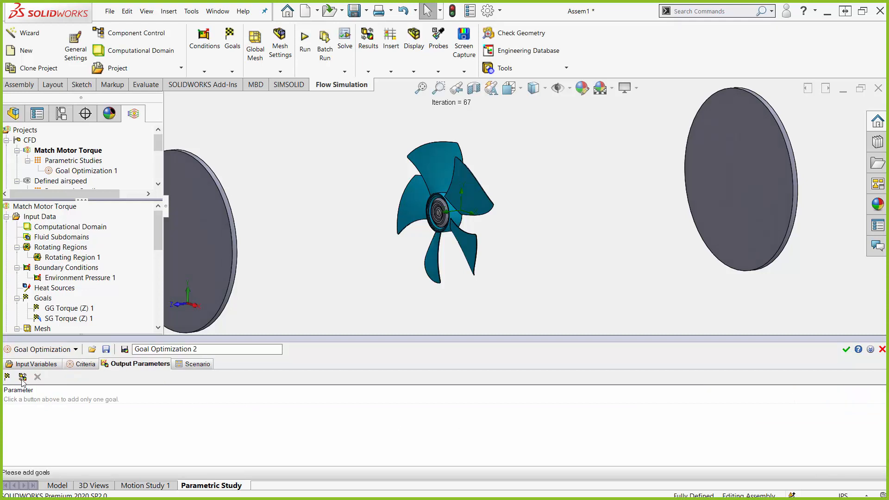
left_click(7, 377)
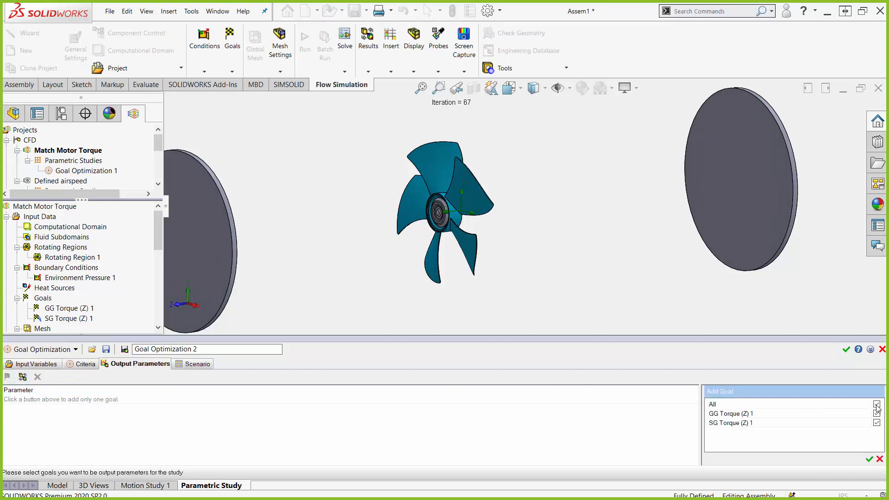
left_click(869, 459)
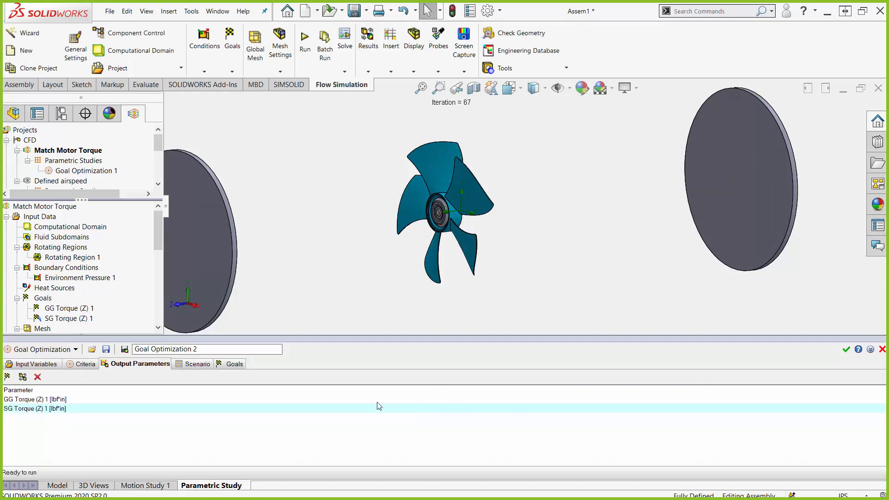
Step: Examine the scenario's maximum number of calculations, then close the Goal Optimization 2 study without saving it
left_click(191, 365)
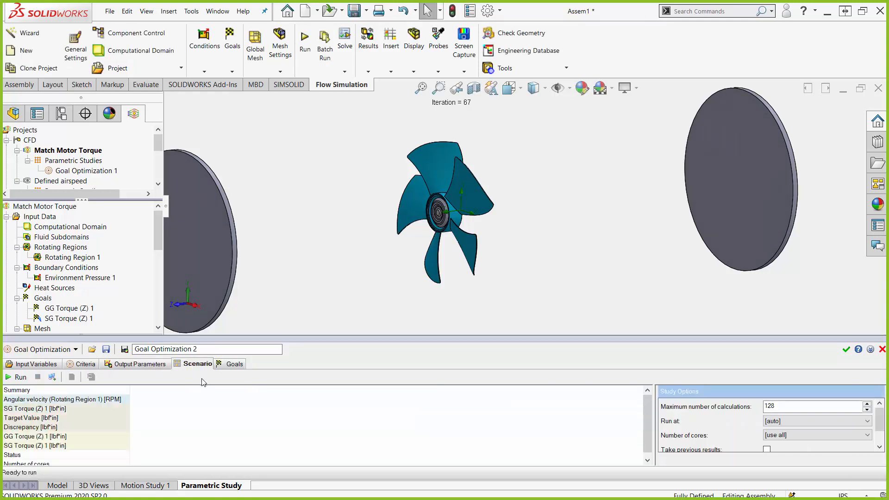
double_click(787, 406)
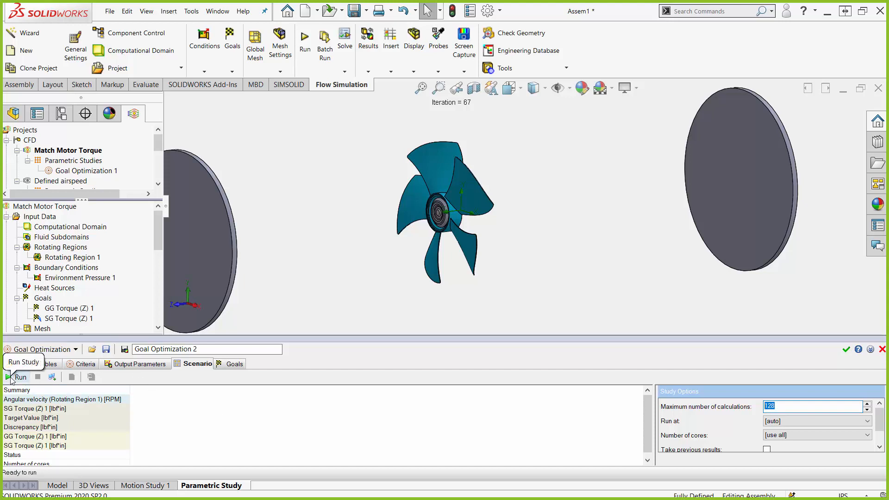
left_click(882, 349)
Step: Open the existing Goal Optimization 1 study of Match Motor Torque, examine its scenario results across the design points, and close it
right_click(67, 171)
left_click(80, 178)
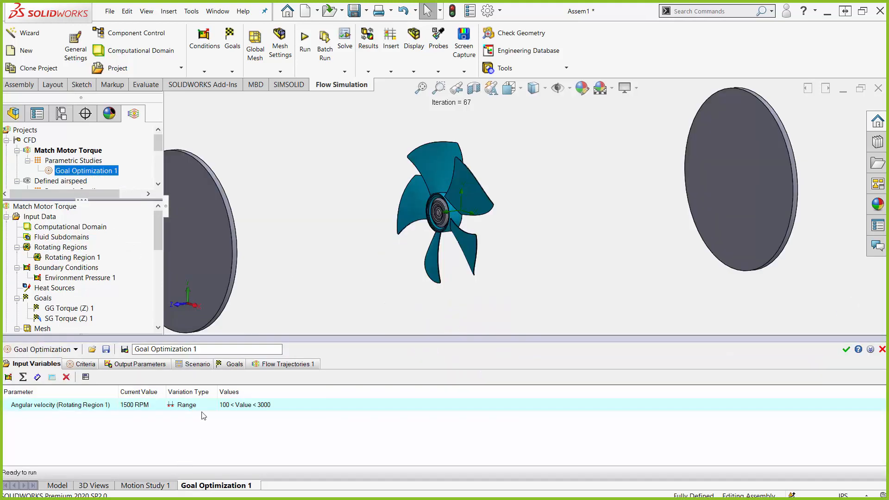
left_click(206, 365)
left_click_drag(229, 462, 473, 458)
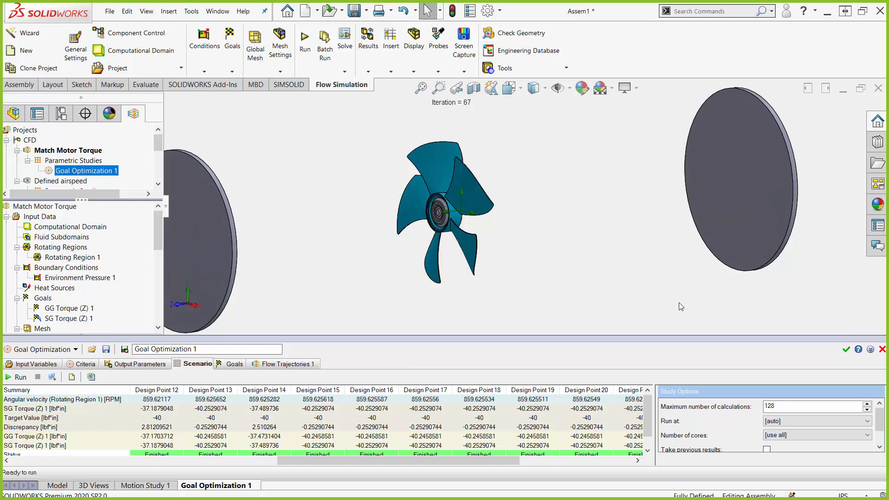
left_click(847, 349)
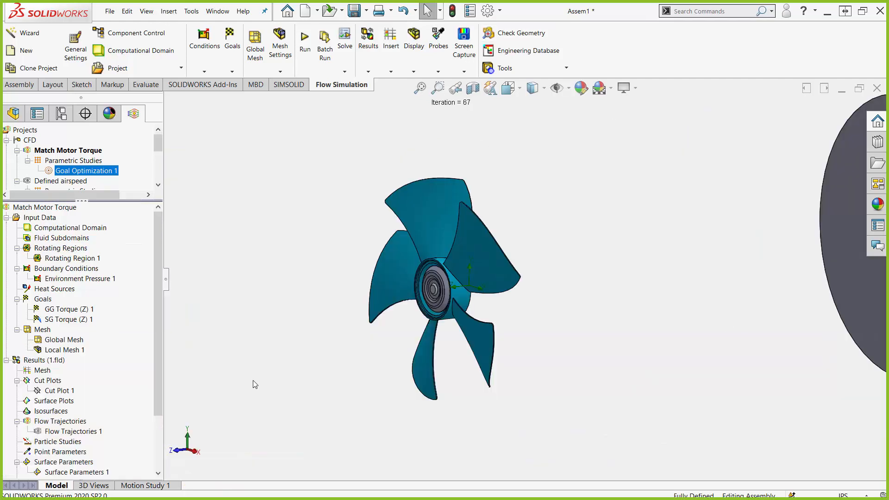
key("alt+Tab")
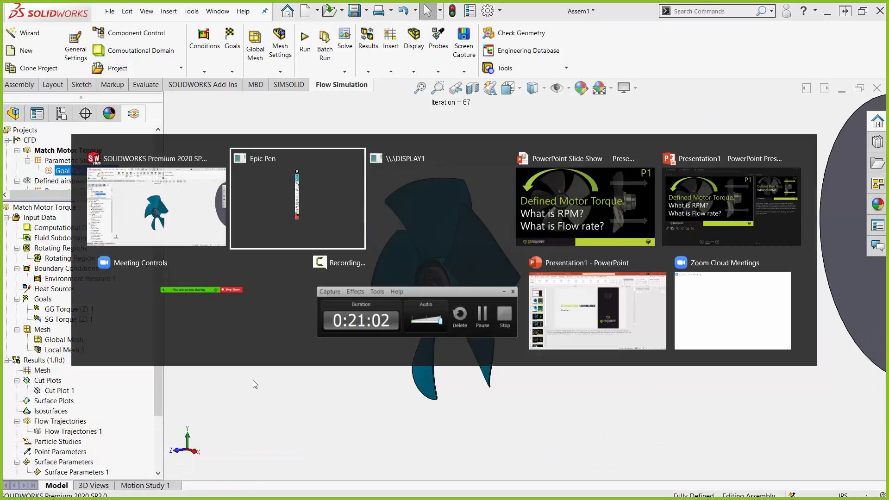
key("alt+Tab")
key("alt+Tab")
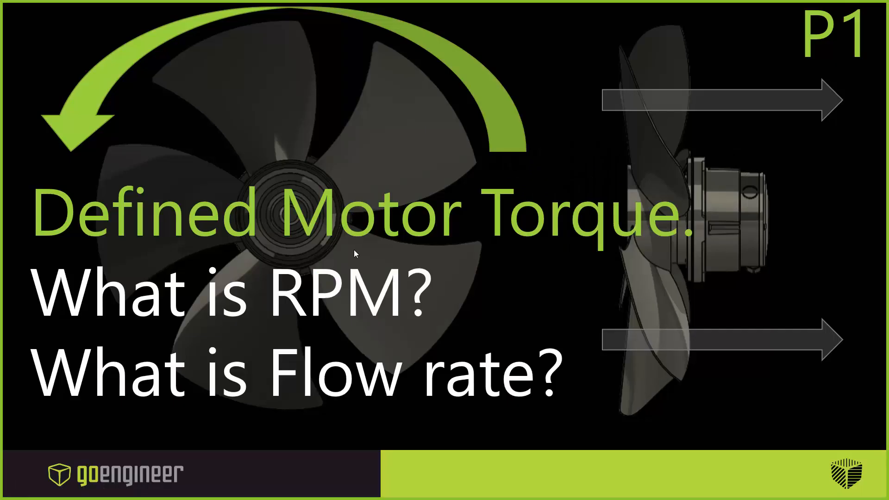
left_click(355, 250)
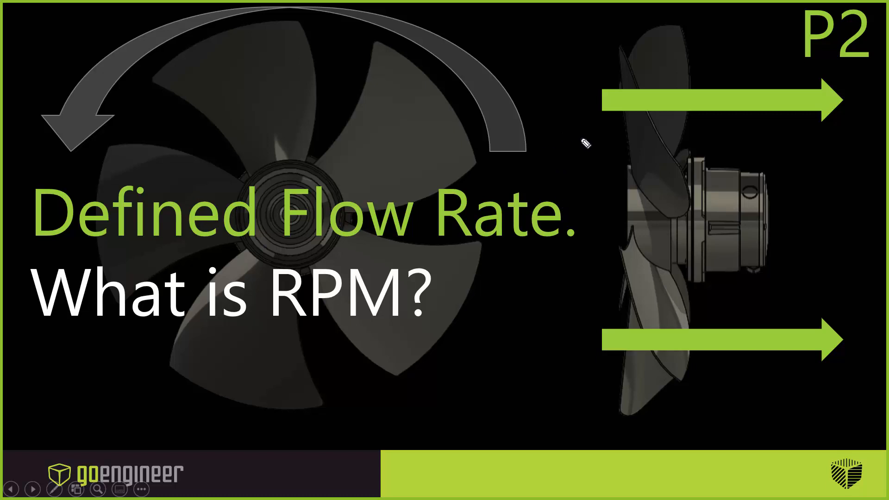
left_click_drag(591, 128, 743, 124)
left_click_drag(607, 145, 716, 141)
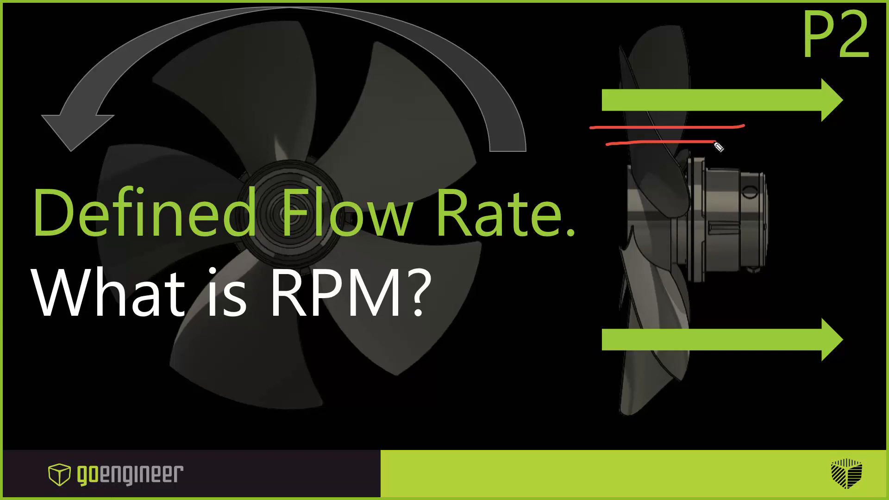
mouse_move(432, 112)
left_mouse_down()
mouse_move(257, 100)
mouse_move(299, 105)
left_mouse_up()
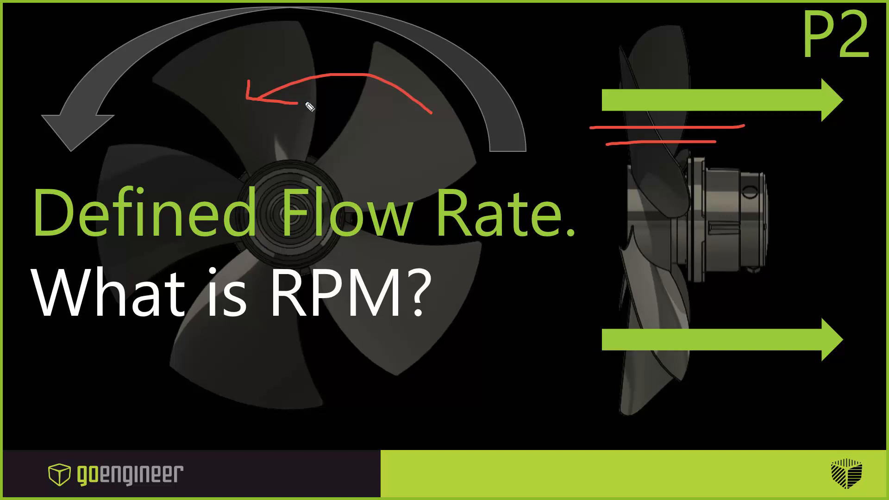
mouse_move(316, 135)
left_mouse_down()
mouse_move(377, 133)
mouse_move(363, 167)
left_mouse_up()
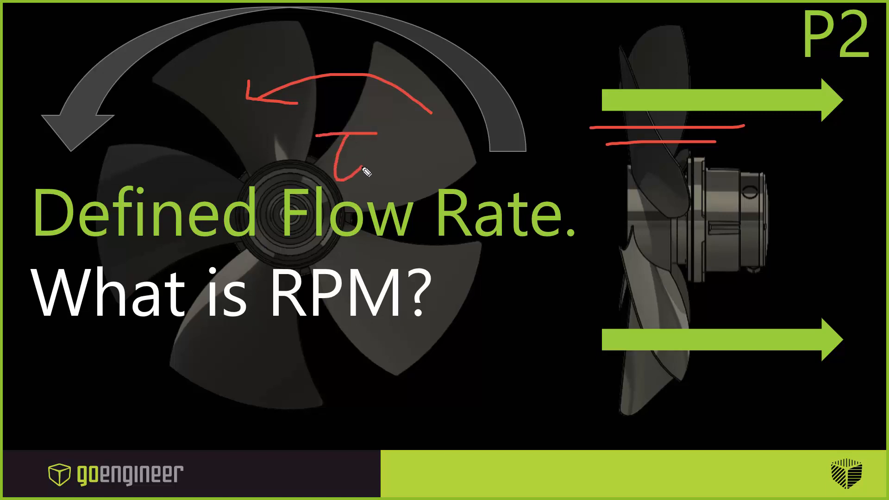
left_click_drag(280, 336, 395, 320)
left_click_drag(304, 351, 427, 345)
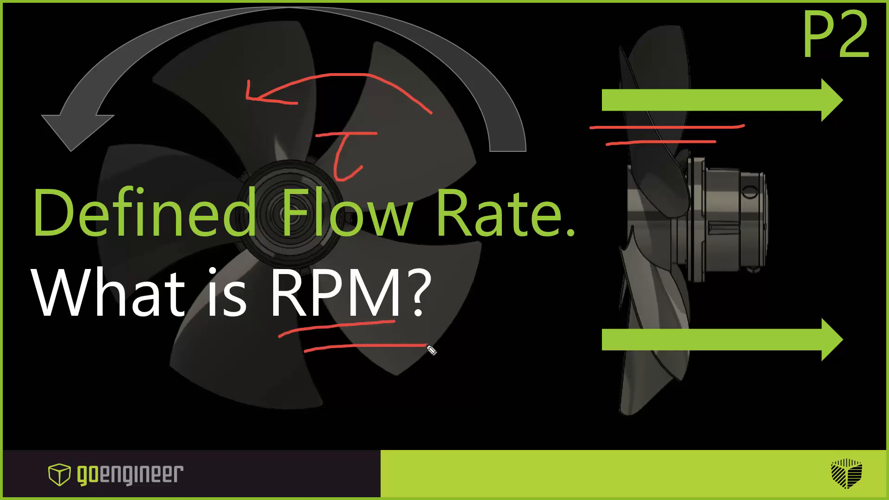
mouse_move(371, 144)
left_mouse_down()
mouse_move(394, 175)
mouse_move(444, 158)
left_mouse_up()
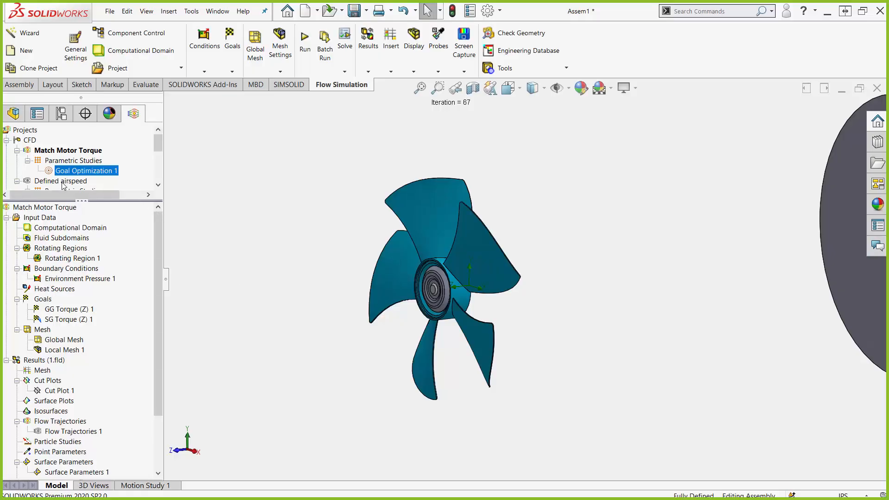
Step: Activate the Defined airspeed project and bring its parametric studies into view in the project tree
right_click(64, 184)
left_click(92, 188)
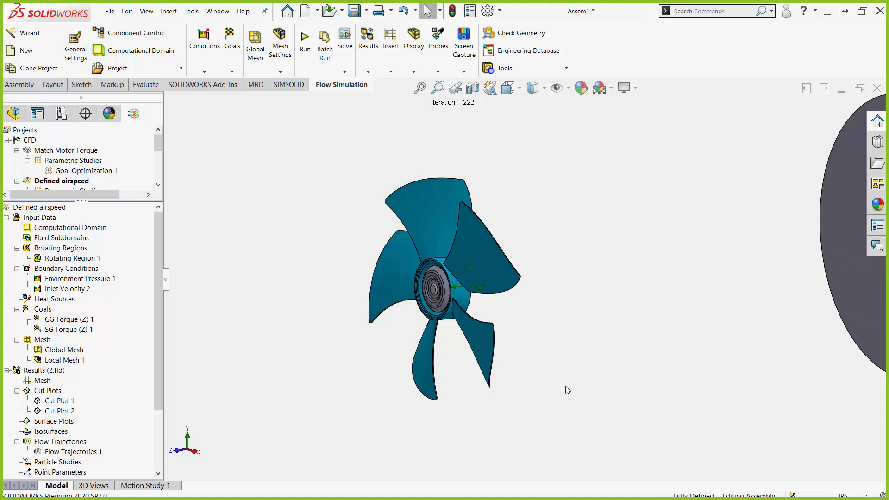
left_click_drag(159, 145, 159, 159)
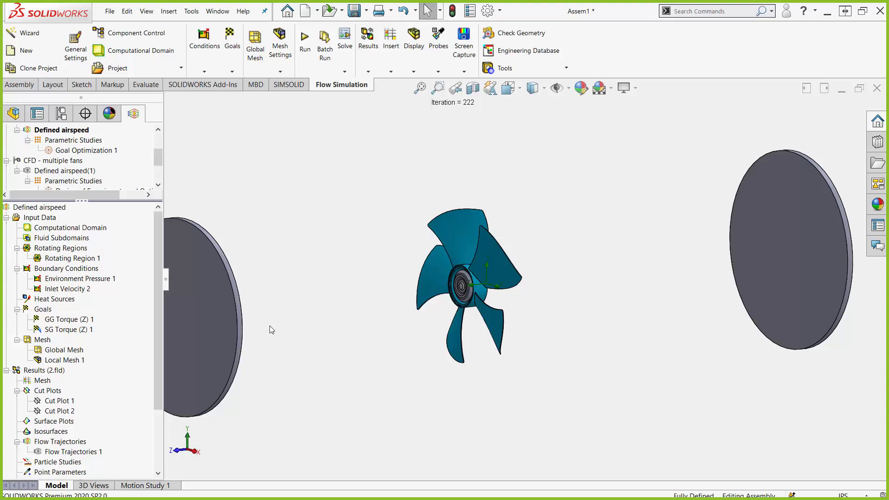
Step: Open the general settings of the Defined airspeed project, check the analysis type and rotation options, and close them
right_click(49, 219)
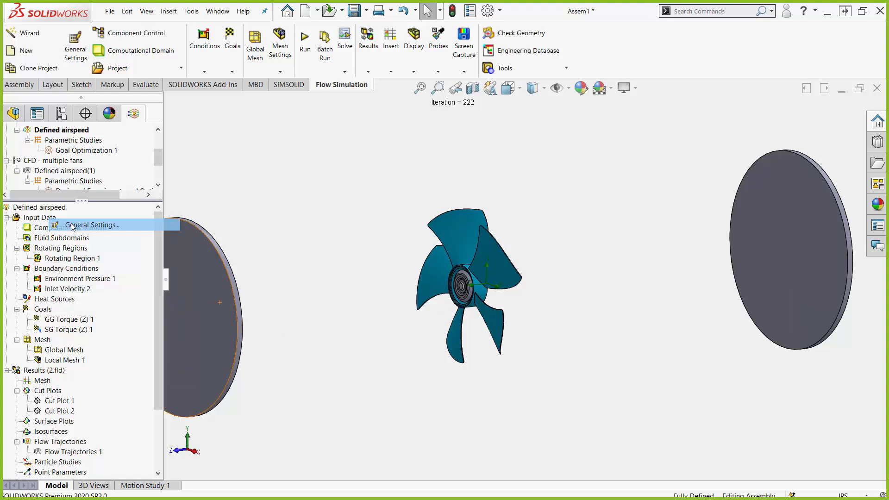
left_click(88, 225)
left_click(270, 236)
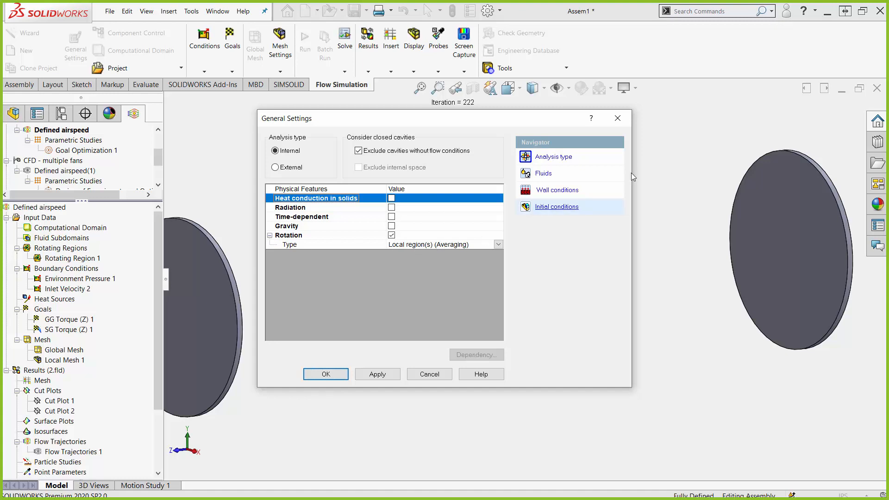
left_click(617, 118)
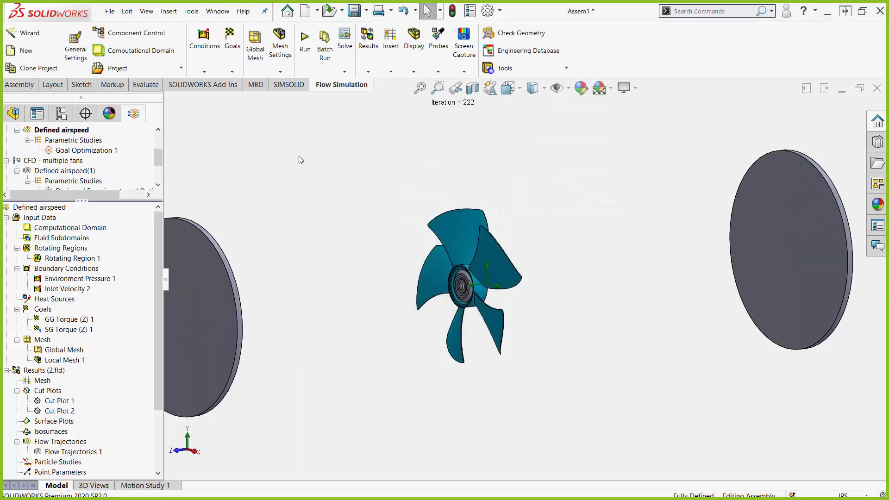
Step: Display the values of Rotating Region 1 and Environment Pressure 1, placing the pressure callout between the fan and its lid
left_click(81, 260)
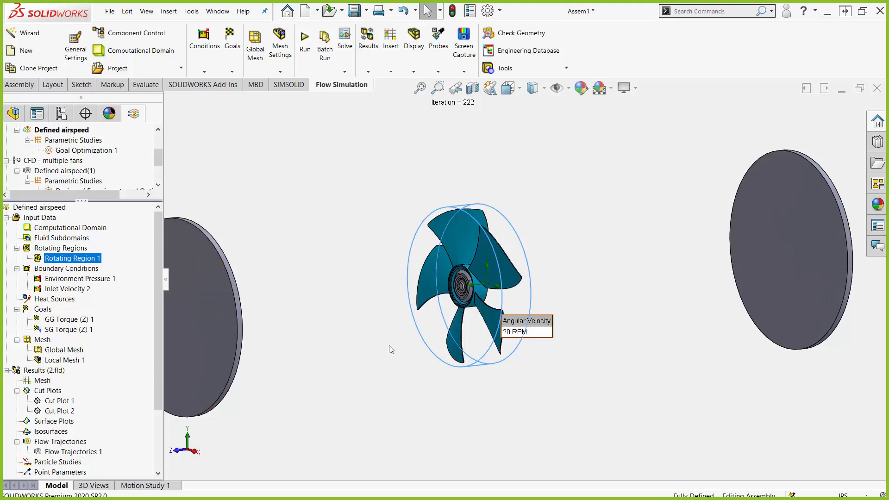
left_click(83, 279)
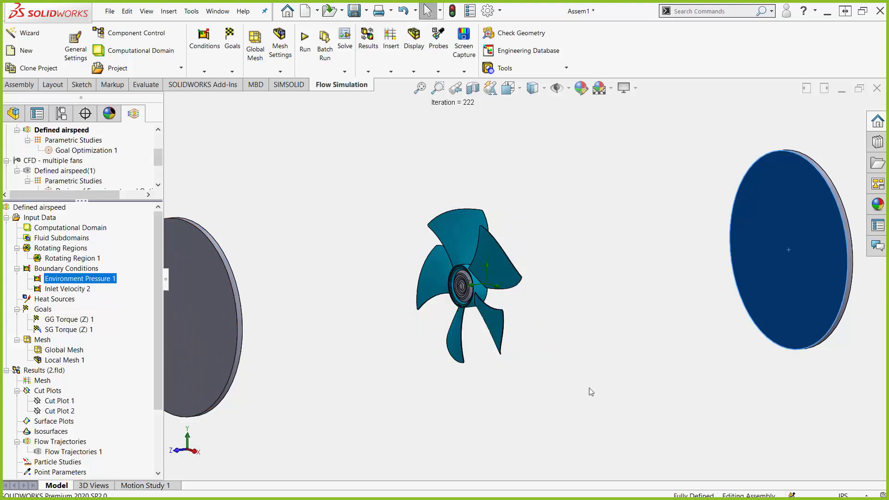
key("f")
left_click_drag(470, 123, 626, 192)
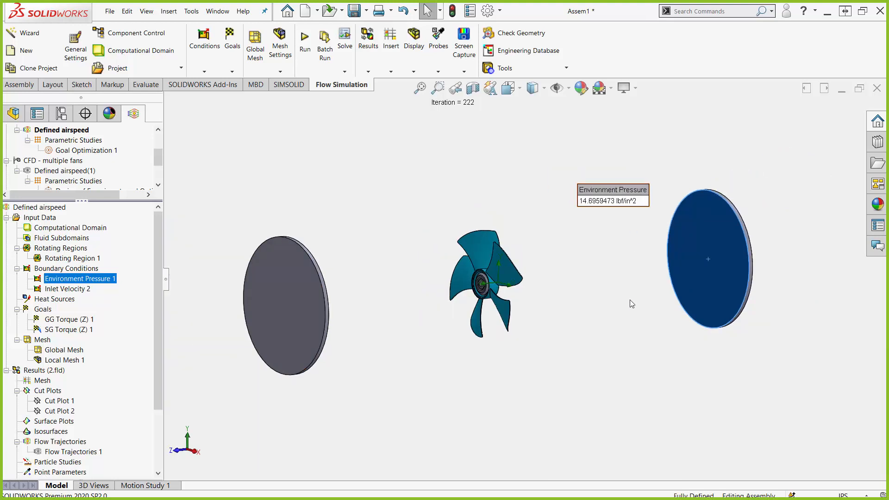
Step: Display the Inlet Velocity 2 value on the opposite lid, move its callout beside the lid, and clear the selection
middle_click_drag(531, 322, 467, 341)
left_click(72, 287)
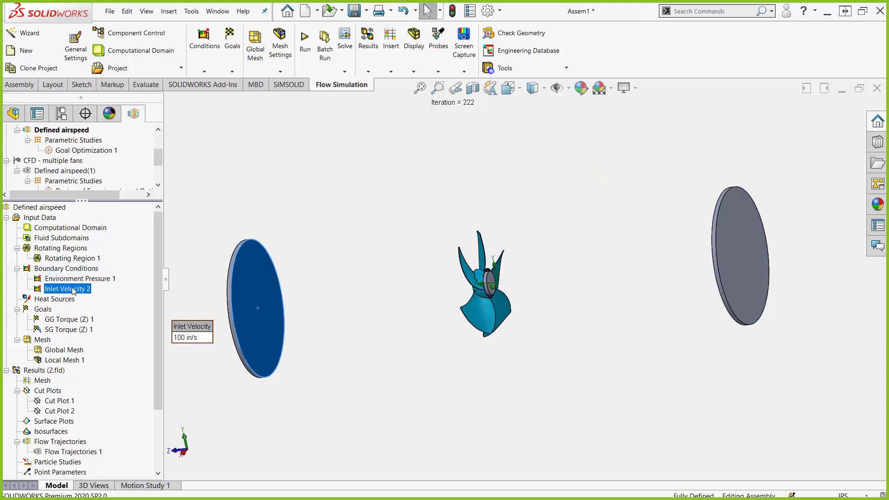
left_click_drag(201, 326, 325, 232)
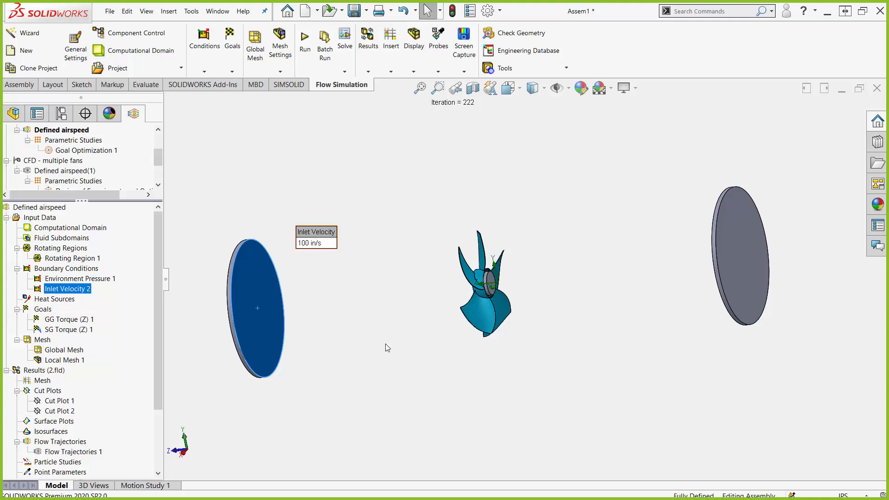
left_click(390, 217)
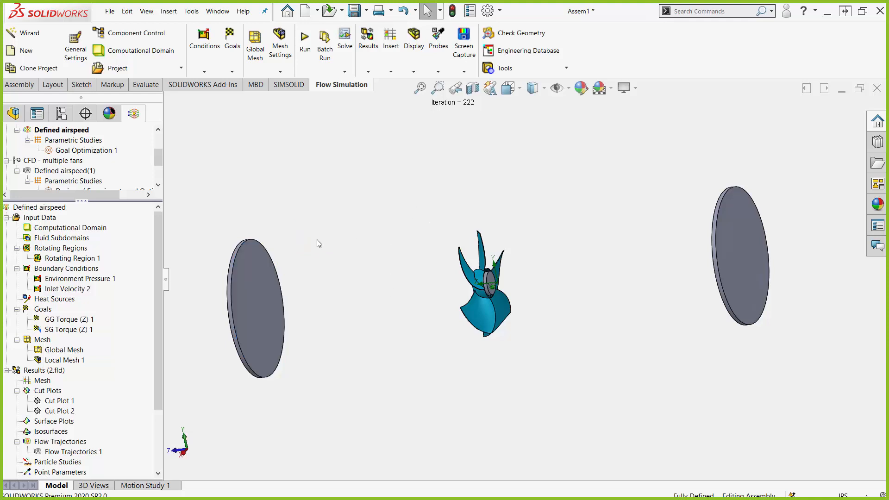
Step: Show Cut Plot 1 from the Defined airspeed results on the model
left_click_drag(156, 263, 155, 320)
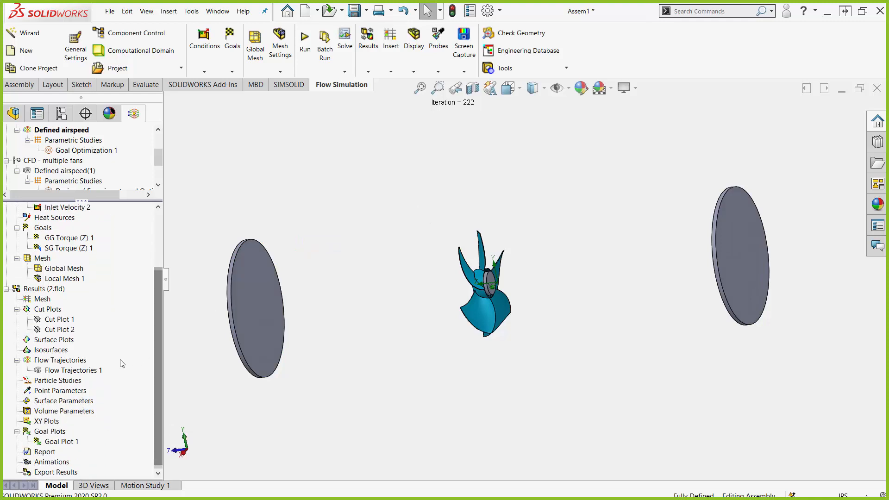
right_click(54, 319)
left_click(69, 338)
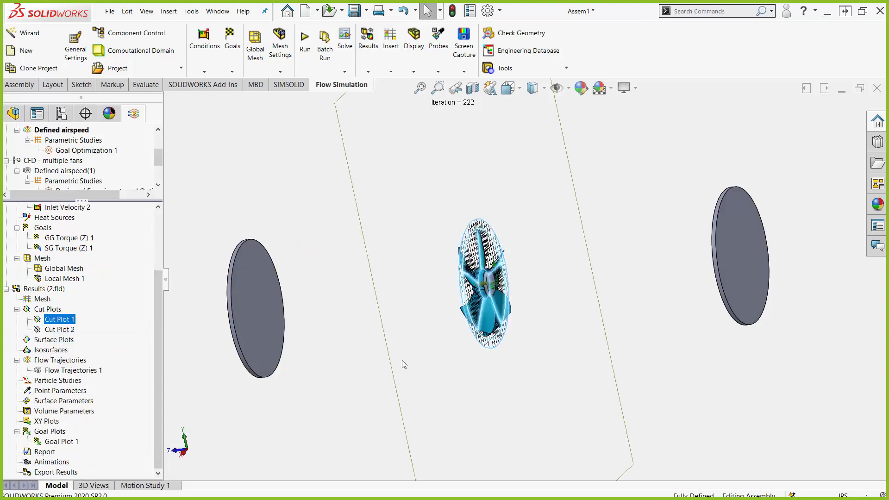
Step: Hide Cut Plot 1 on the model and show the Goal Plot 1 chart
right_click(55, 319)
left_click(72, 341)
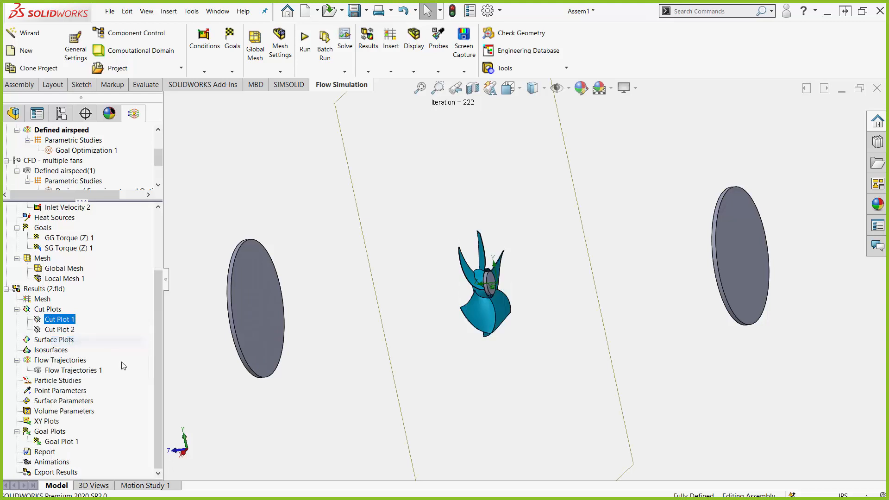
right_click(69, 442)
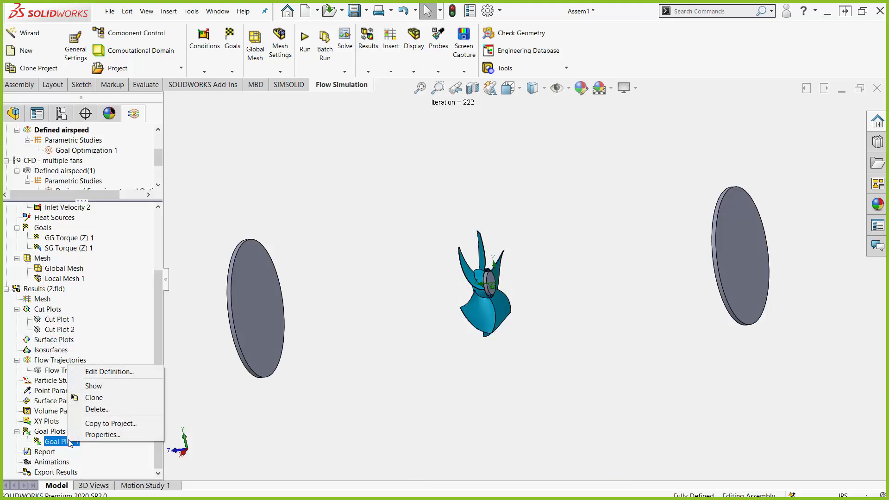
left_click(108, 386)
Step: Open the definition of Goal Plot 1 and display the summary table for all torque goals
right_click(62, 442)
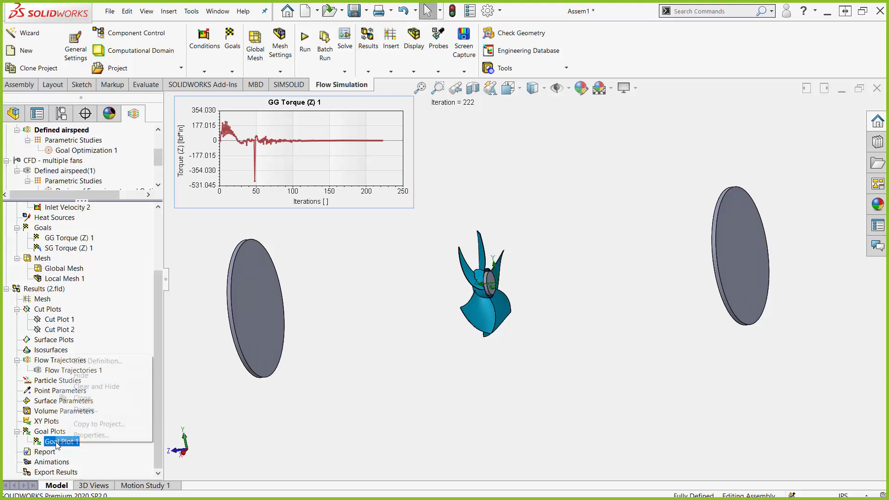
left_click(81, 362)
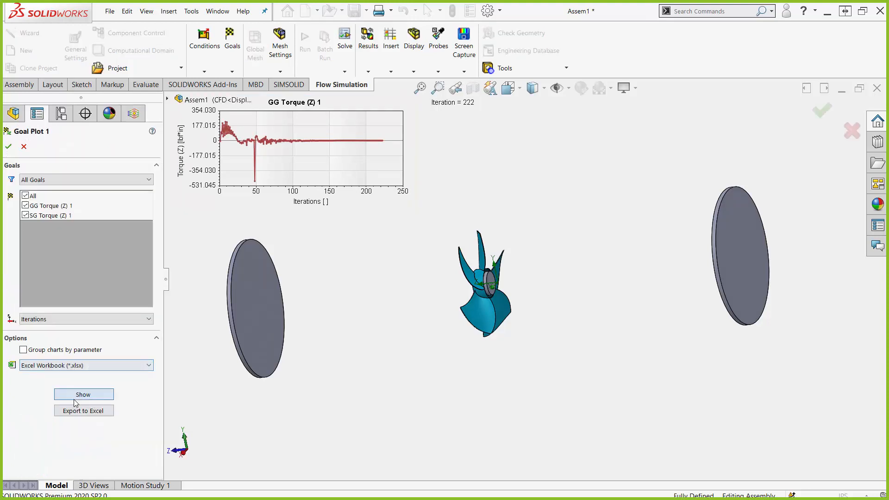
left_click(77, 398)
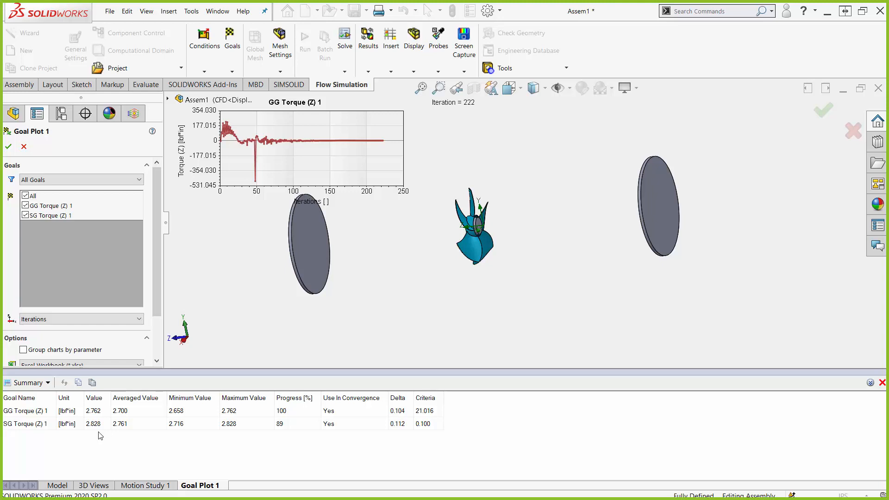
Step: Close the goal summary table, cancel the plot definition, and hide Goal Plot 1
left_click(882, 382)
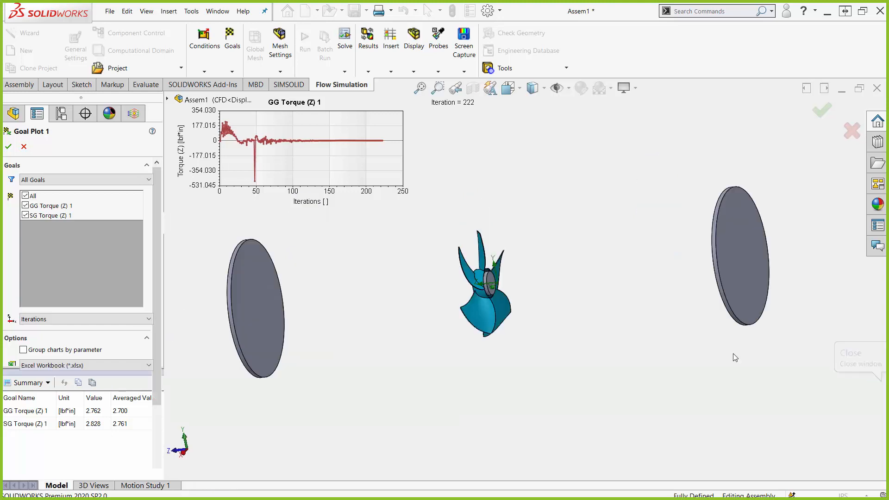
left_click(23, 147)
right_click(59, 445)
left_click(95, 378)
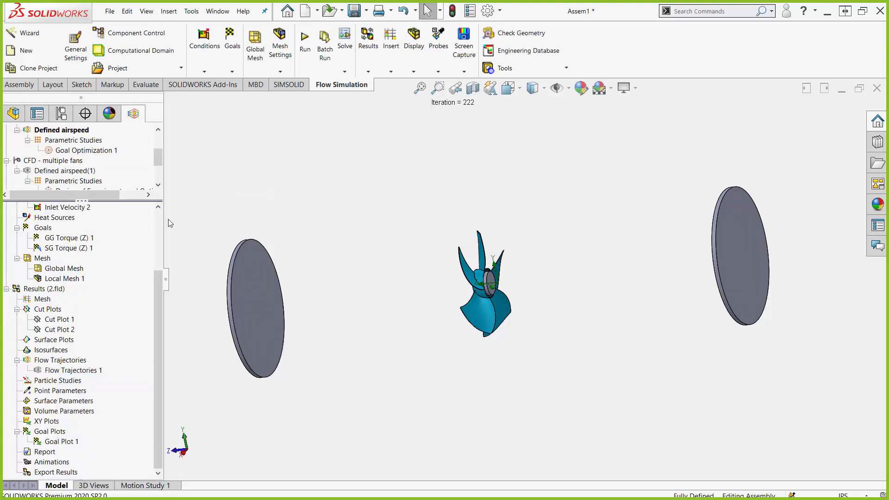
Step: Open the Goal Optimization 1 study of the Defined airspeed project and review its input variable range against the fan model
right_click(100, 152)
left_click(117, 162)
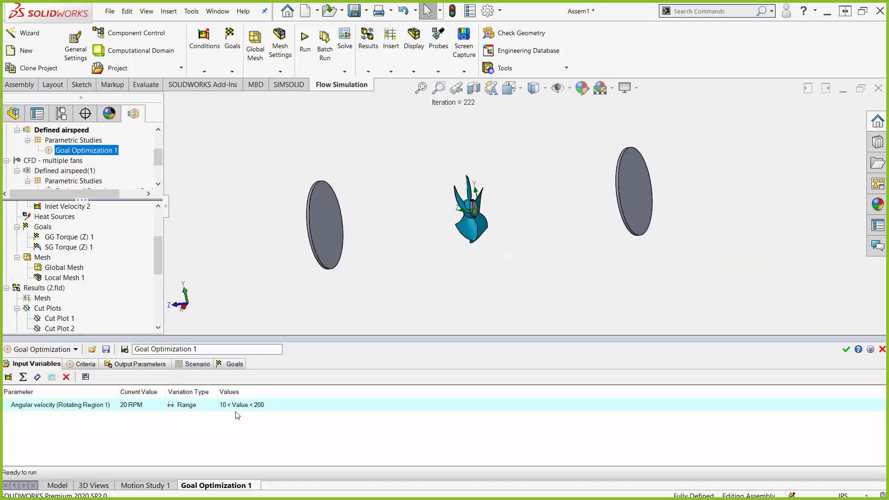
middle_click_drag(361, 293, 417, 304)
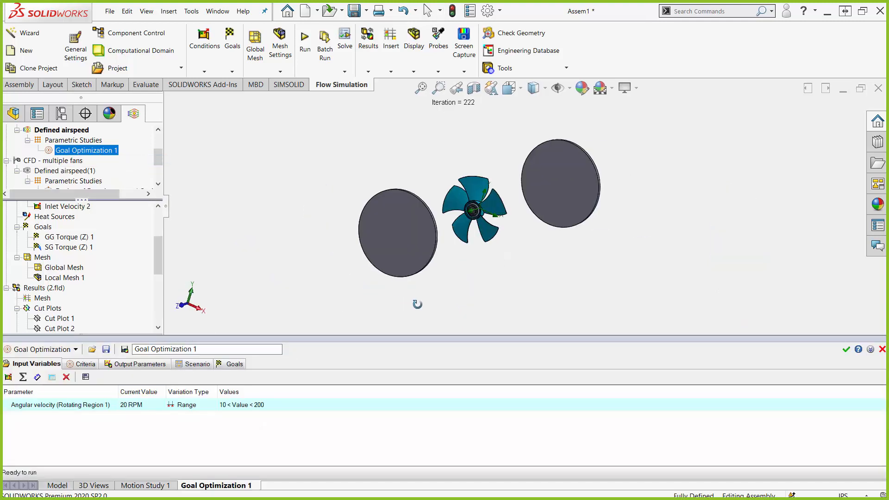
middle_click_drag(539, 216, 528, 217)
Step: Review the target value and tolerance of the SG Torque (Z) 1 criterion, and close the target settings
left_click(77, 366)
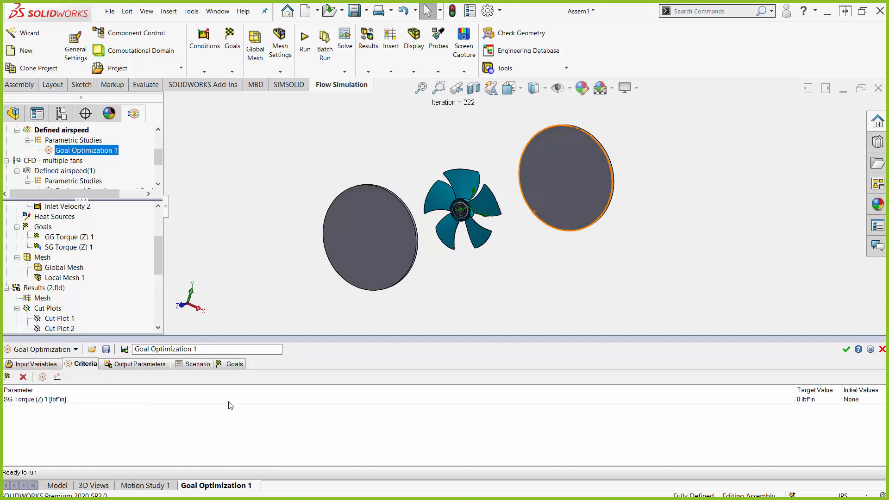
left_click(27, 400)
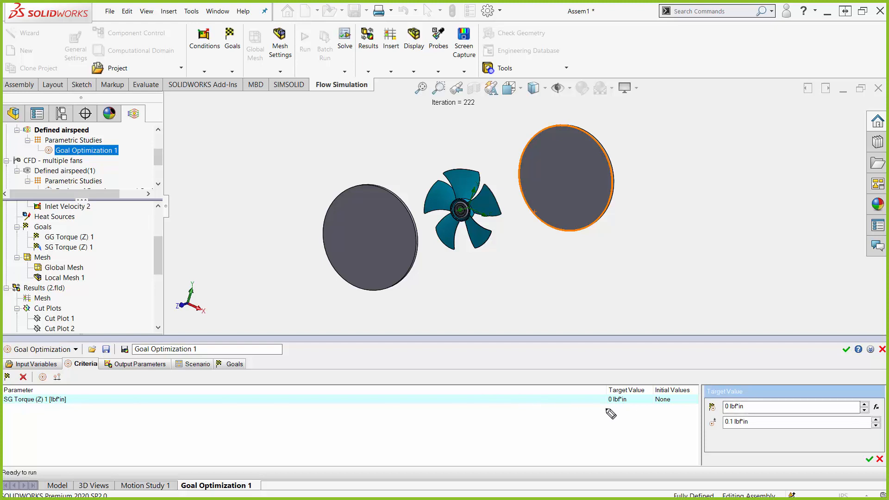
left_click_drag(600, 411, 637, 408)
left_click_drag(717, 412, 758, 409)
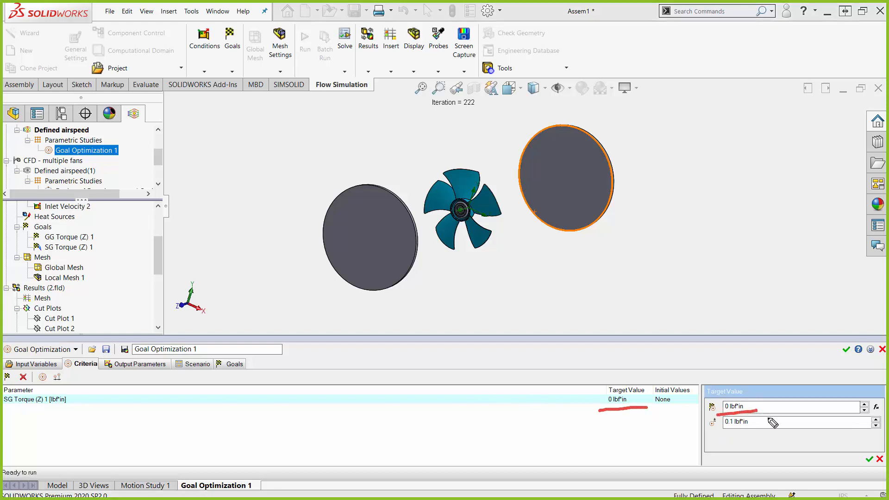
left_click_drag(727, 437, 755, 432)
key("Escape")
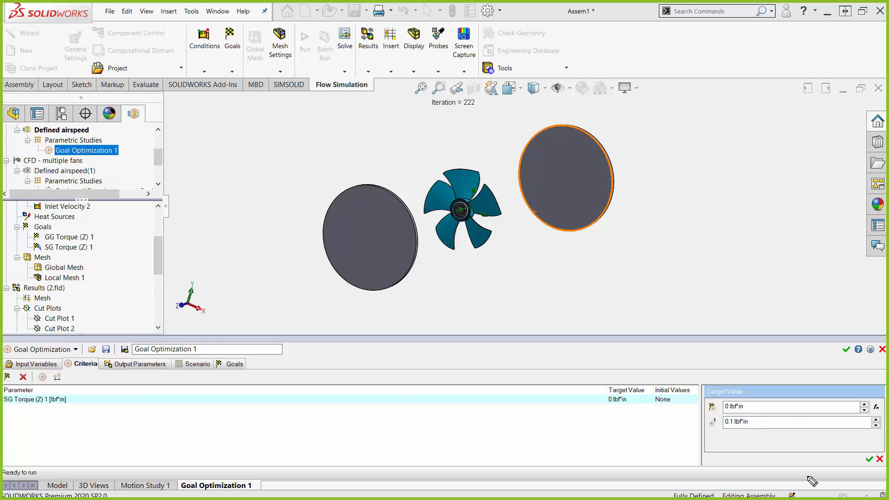
left_click(869, 459)
Step: Review the study's output parameters and scenario results, and bring up the options for creating a project from Design Point 3
left_click(139, 364)
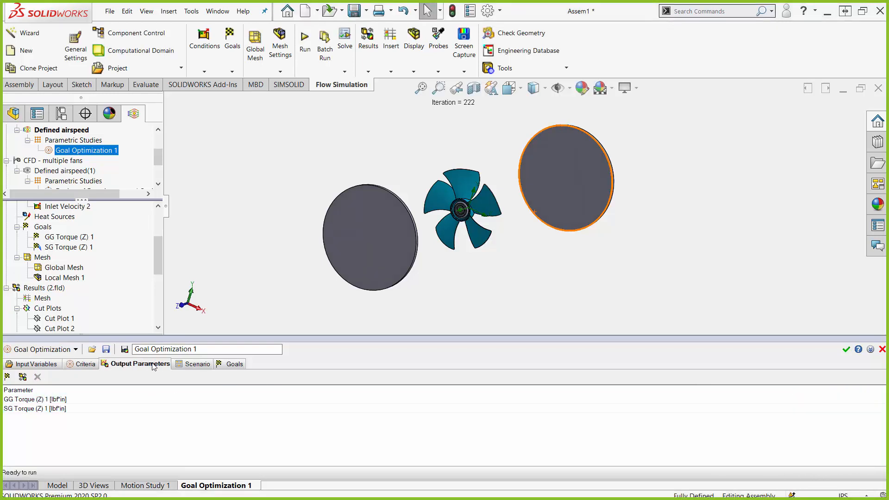
left_click(194, 364)
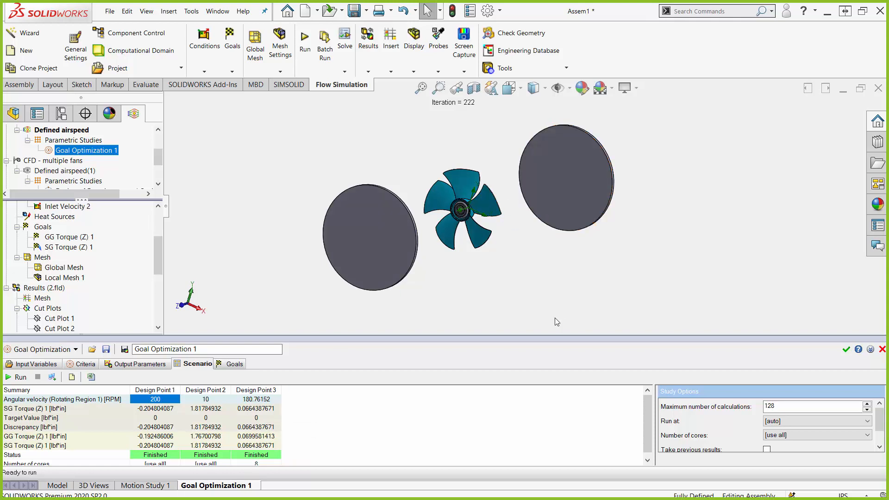
right_click(250, 392)
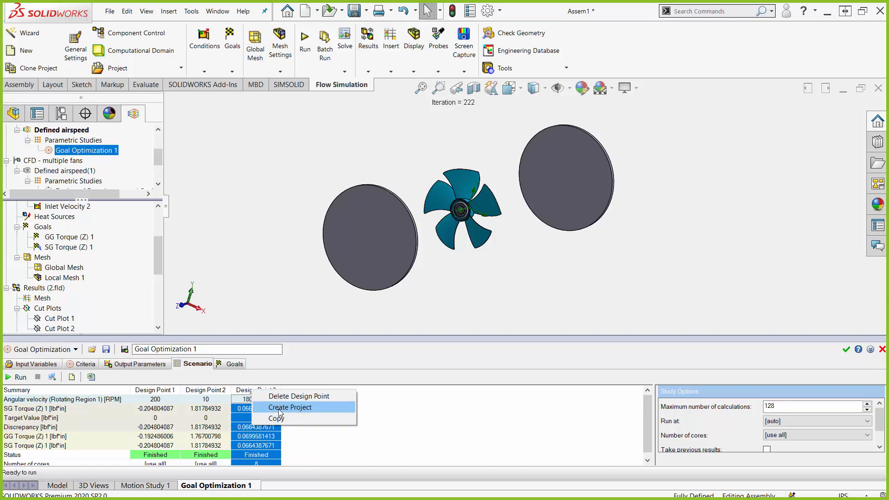
key("alt+Tab")
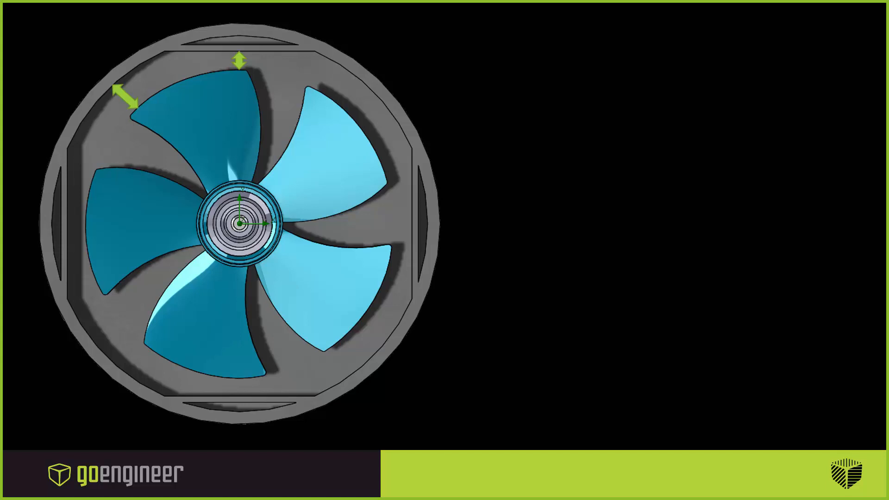
left_click_drag(414, 160, 412, 290)
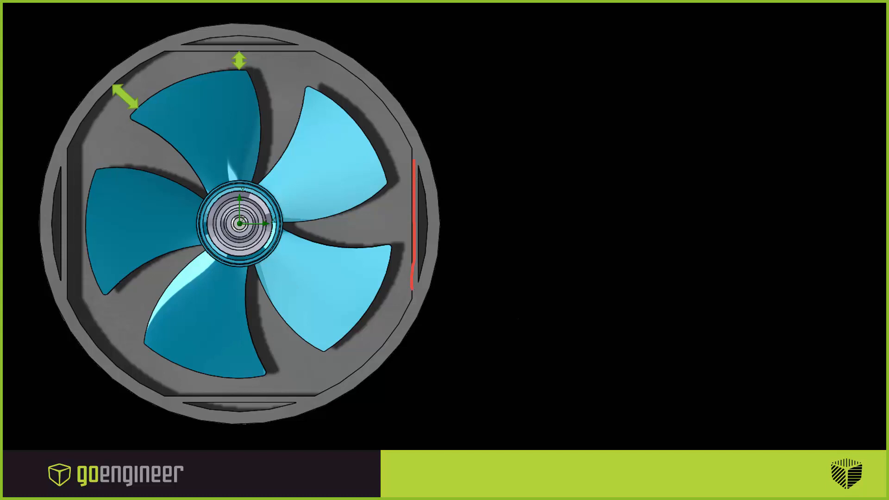
left_click(513, 190)
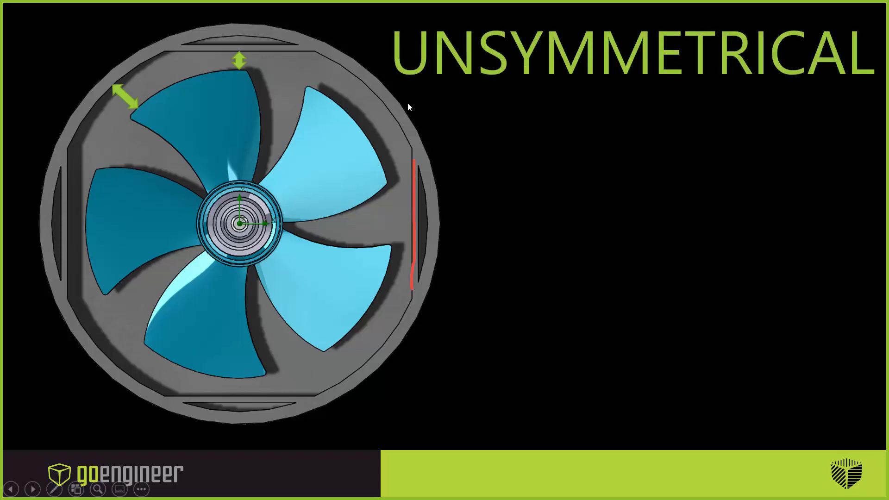
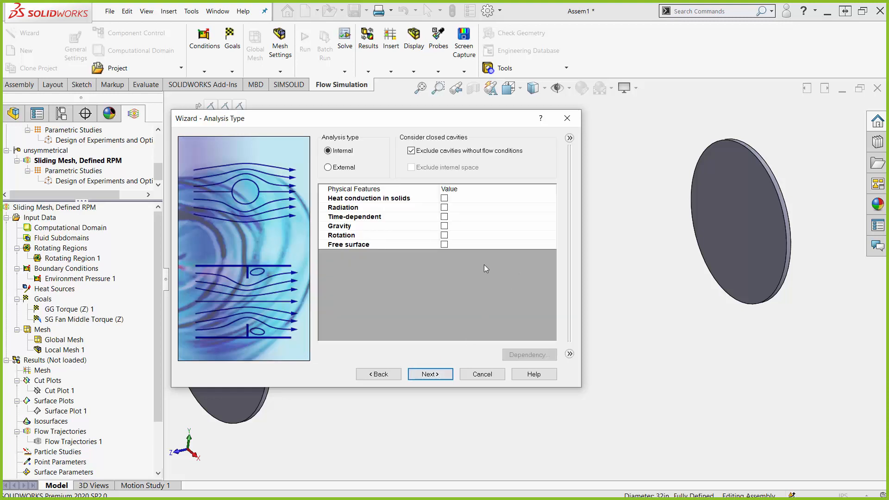
Step: Enable rotation with the Local region(s) (Sliding) type in the project wizard and accept the automatic time-dependent analysis
left_click(444, 236)
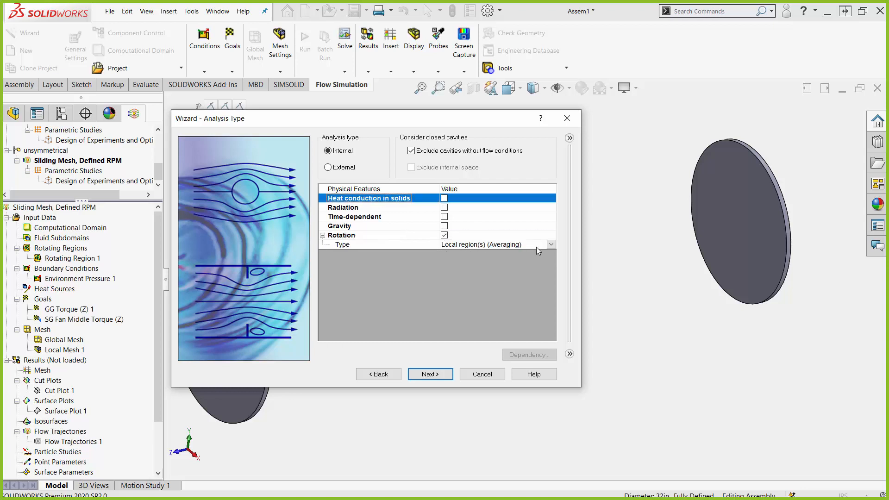
left_click(549, 245)
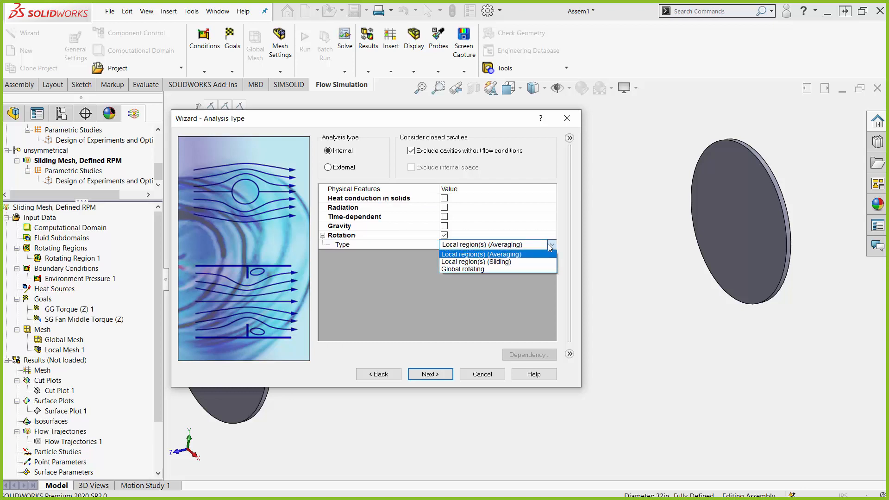
left_click(544, 262)
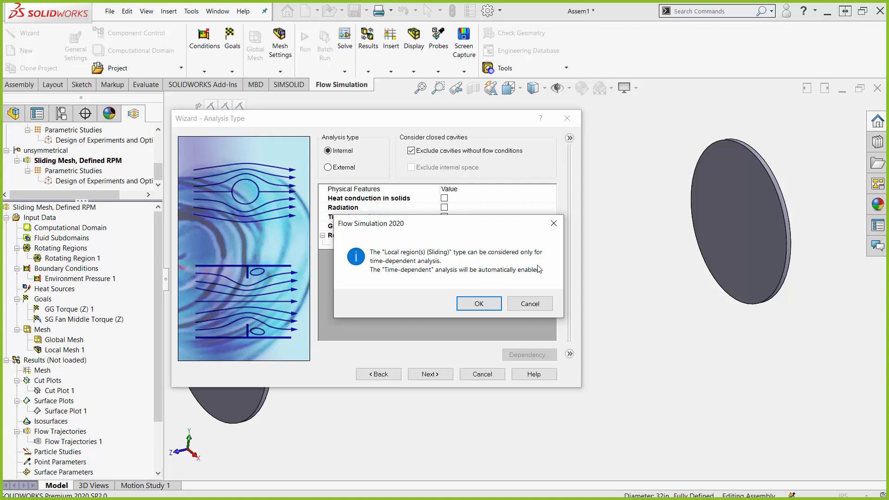
left_click(472, 303)
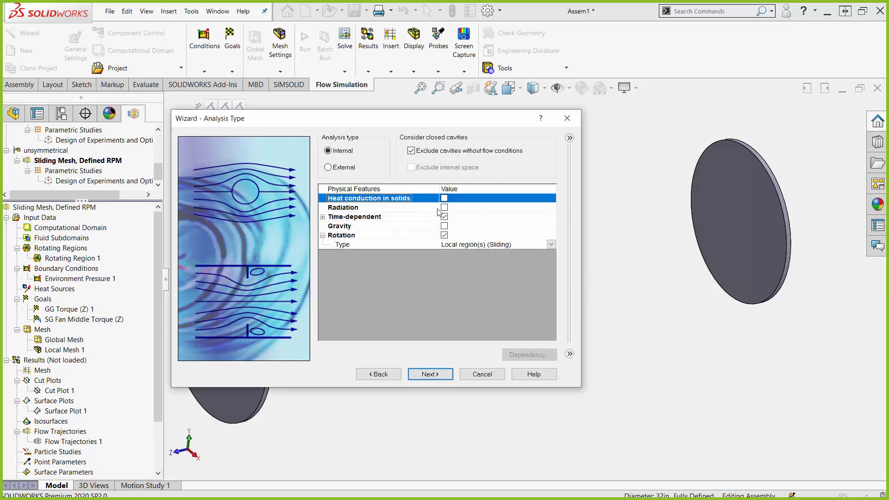
Step: Set the total analysis time of the time-dependent analysis to 0.08 s, view the wizard's navigator, and discard the wizard
left_click(323, 217)
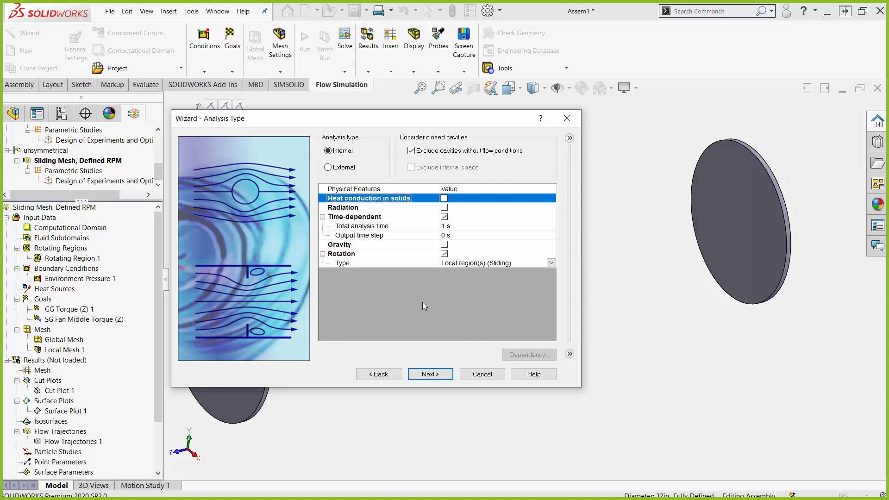
left_click_drag(435, 118, 771, 283)
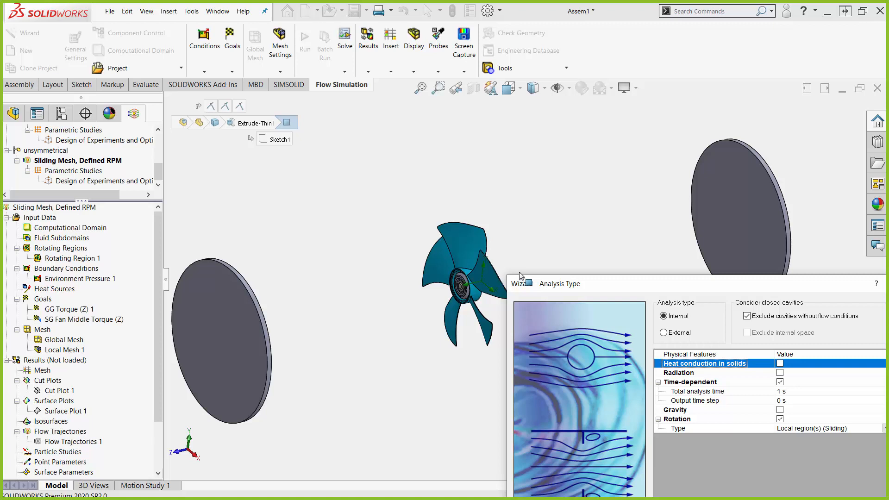
left_click_drag(612, 290, 132, 65)
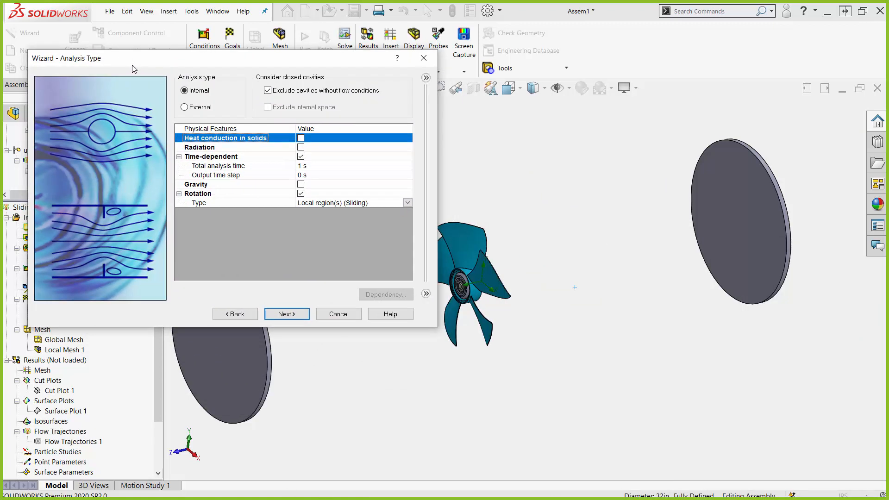
left_click(305, 168)
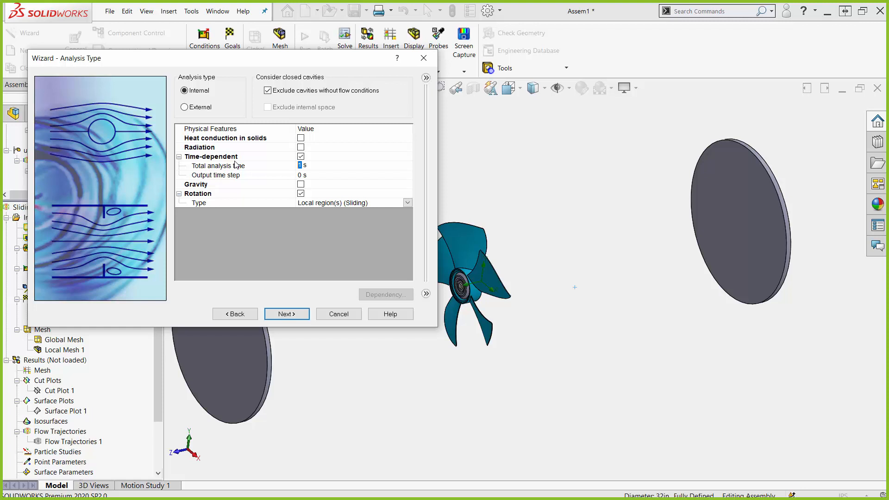
type(".08")
left_click(272, 233)
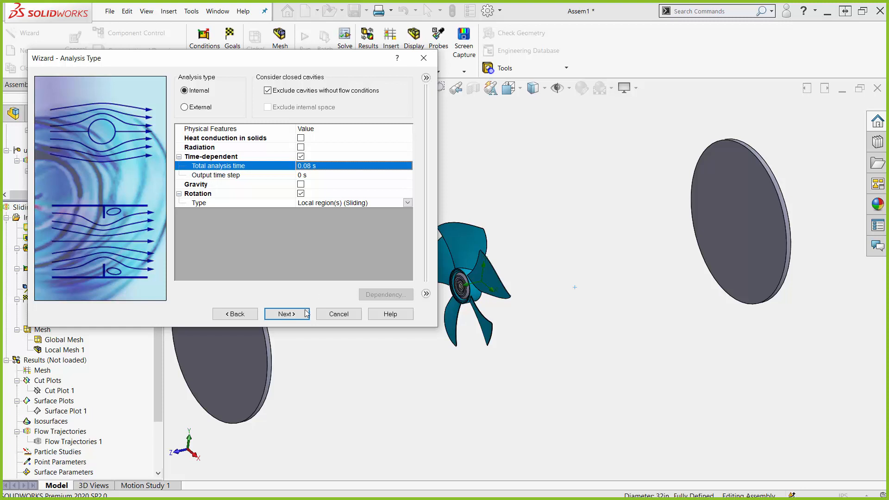
left_click(426, 76)
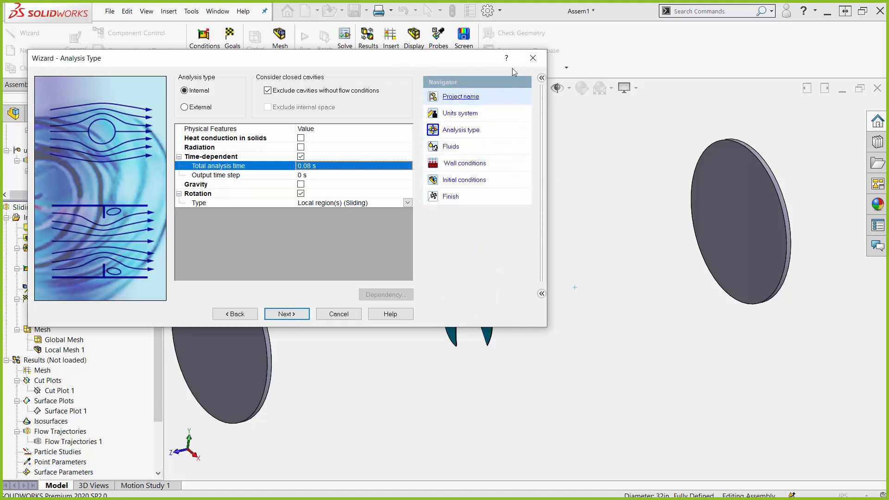
left_click(533, 58)
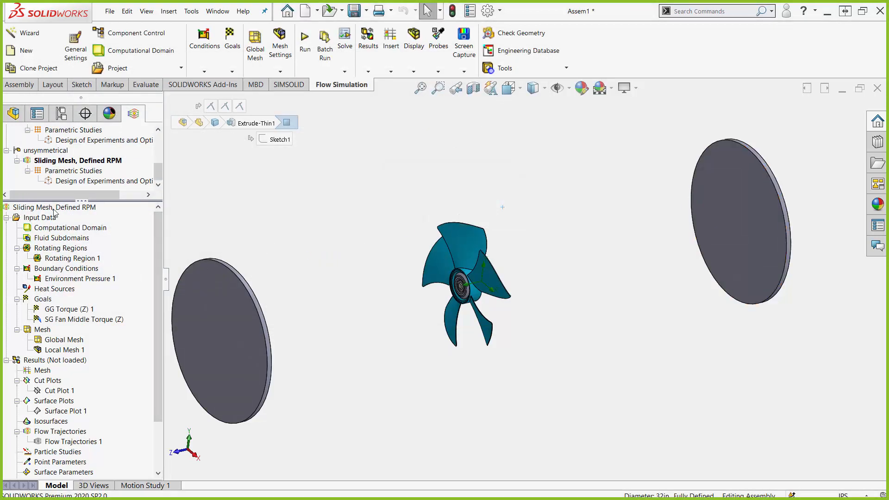
Step: Display the angular velocity of Rotating Region 1 and place its callout between the fan and the far lid
left_click(57, 261)
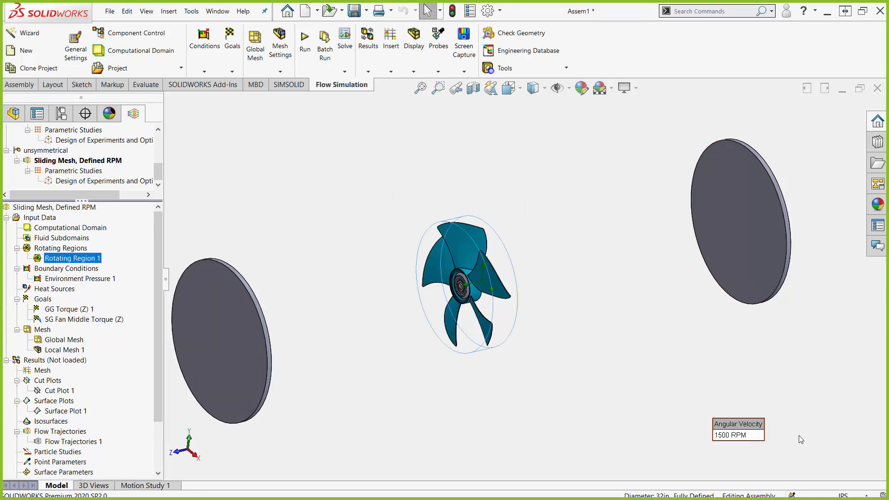
left_click_drag(750, 424, 604, 327)
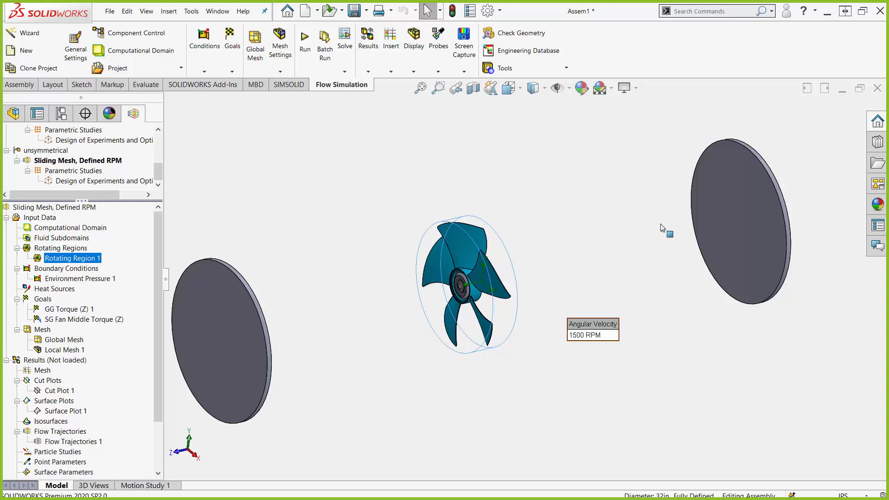
mouse_move(281, 203)
left_mouse_down()
mouse_move(333, 113)
mouse_move(485, 170)
mouse_move(626, 179)
mouse_move(281, 203)
mouse_move(373, 279)
mouse_move(449, 285)
mouse_move(498, 229)
mouse_move(615, 211)
mouse_move(631, 189)
left_mouse_up()
key("Escape")
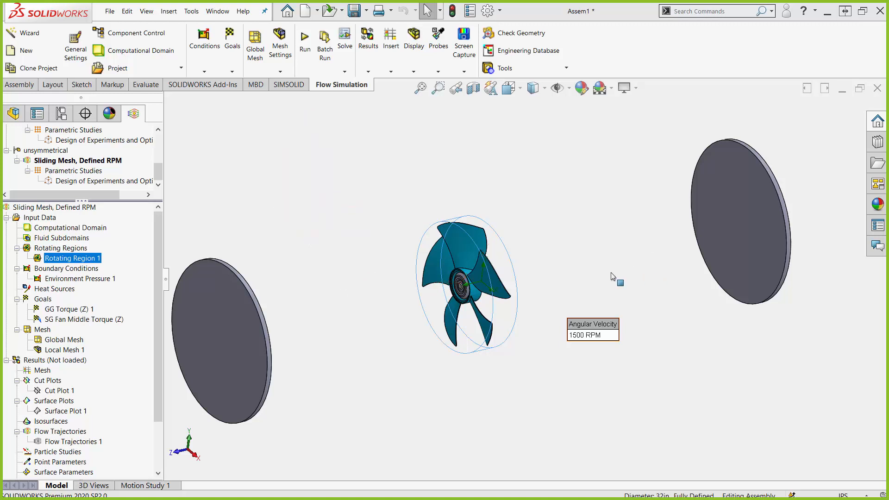
Step: Display the Environment Pressure 1 callout above the fan, and highlight the model surfaces assigned to the two torque goals
left_click(96, 282)
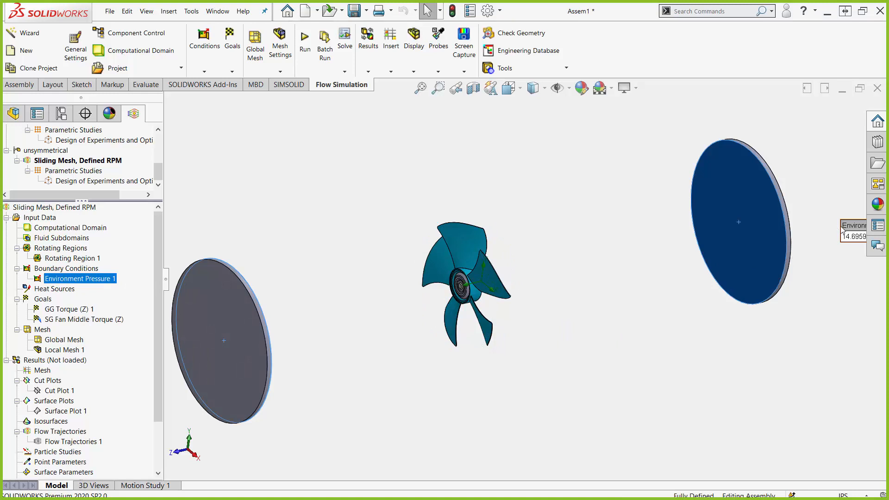
left_click_drag(846, 227, 341, 185)
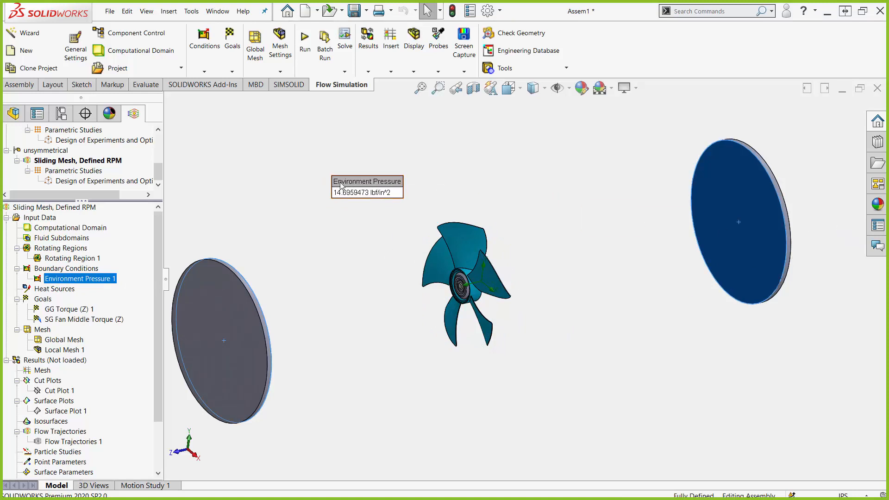
left_click(66, 310)
left_click(62, 320)
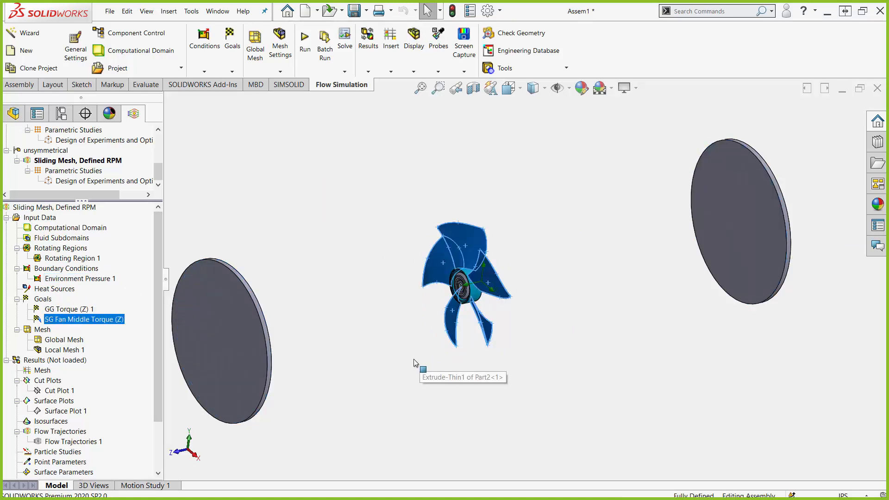
left_click(467, 422)
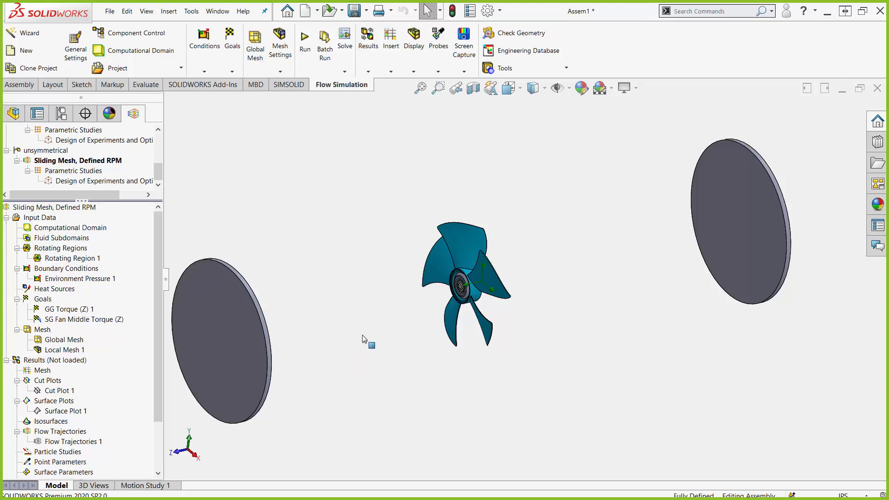
Step: Open the project's Calculation Control Options and review the physical time finish condition and the manual time step setting
right_click(53, 219)
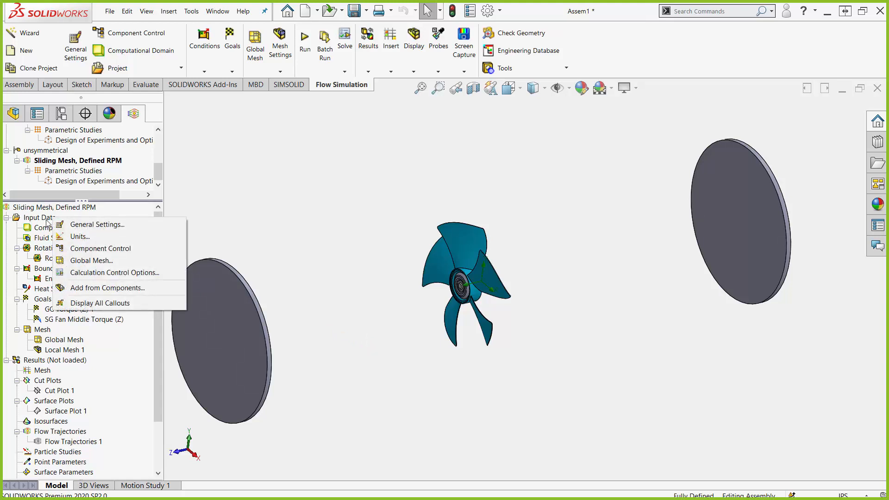
left_click(99, 275)
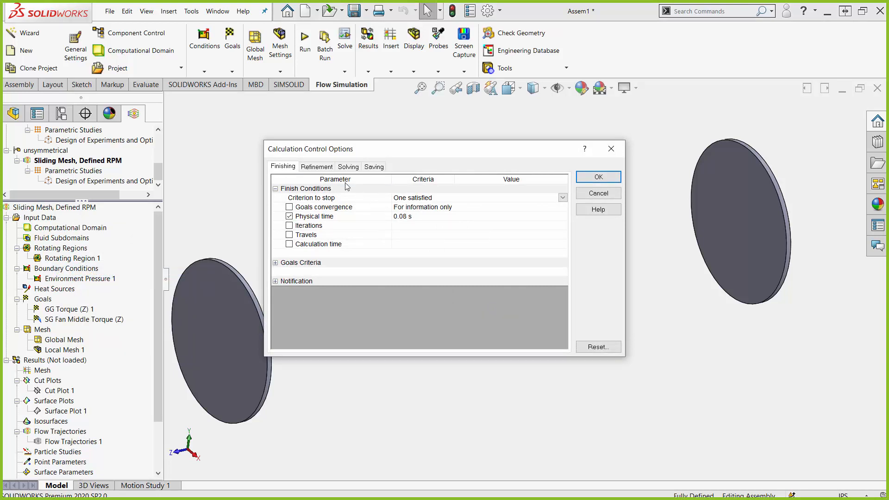
left_click(343, 167)
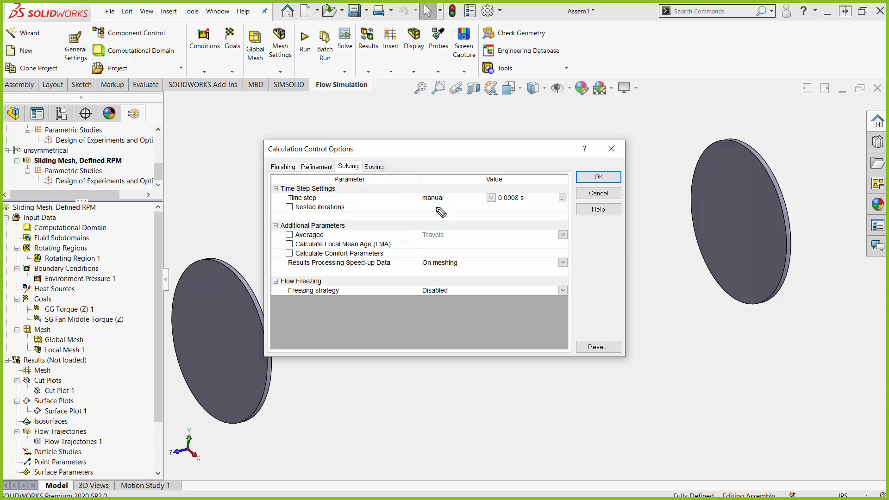
left_click_drag(435, 207, 508, 206)
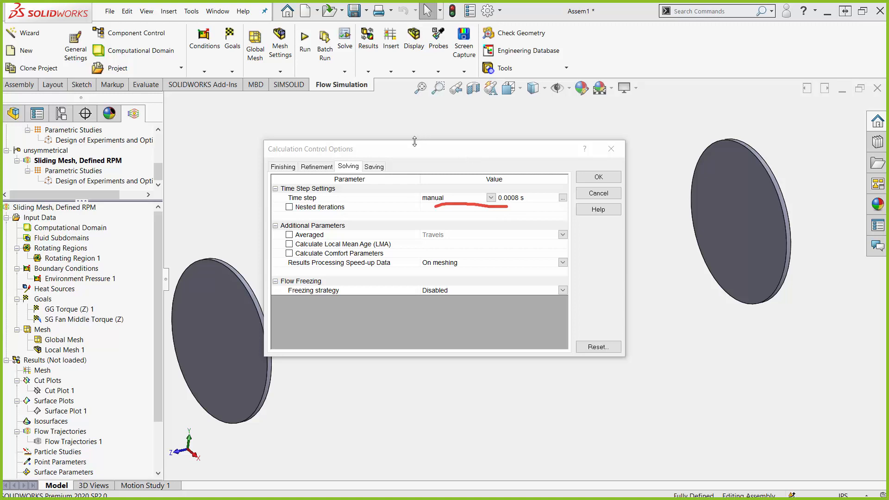
Step: Review the saving options for periodic full results and for the Transient Explorer's selected parameters
left_click(378, 169)
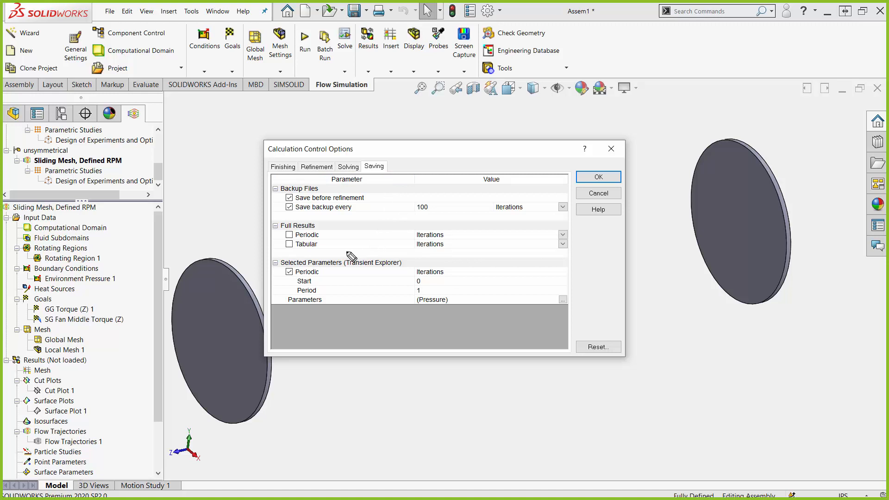
left_click_drag(286, 232, 297, 226)
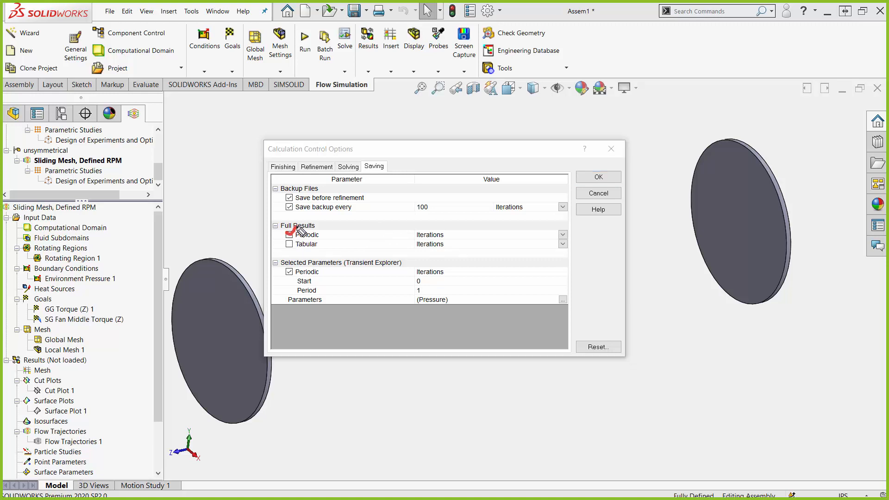
left_click_drag(397, 237, 409, 235)
left_click_drag(270, 277, 283, 278)
mouse_move(402, 312)
left_mouse_down()
mouse_move(416, 300)
mouse_move(439, 321)
left_mouse_up()
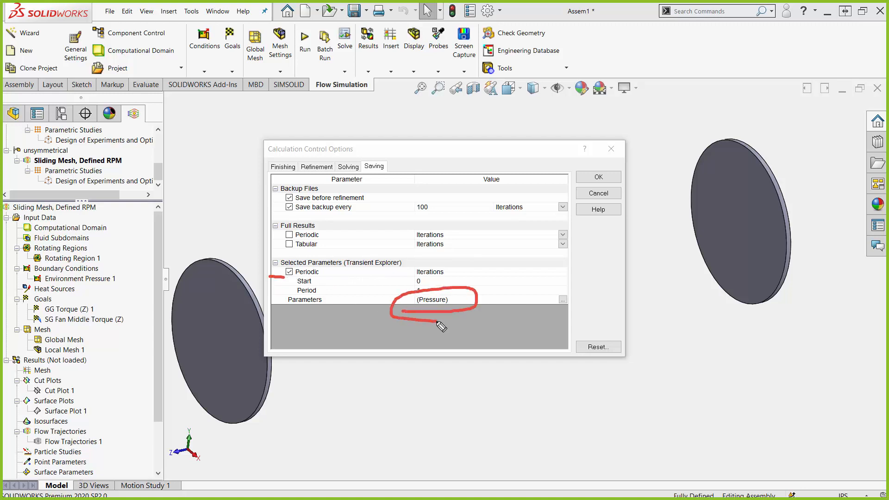
Step: View the list of parameters available for Transient Explorer saving, point out the torque goals, and cancel the calculation control options
left_click(563, 299)
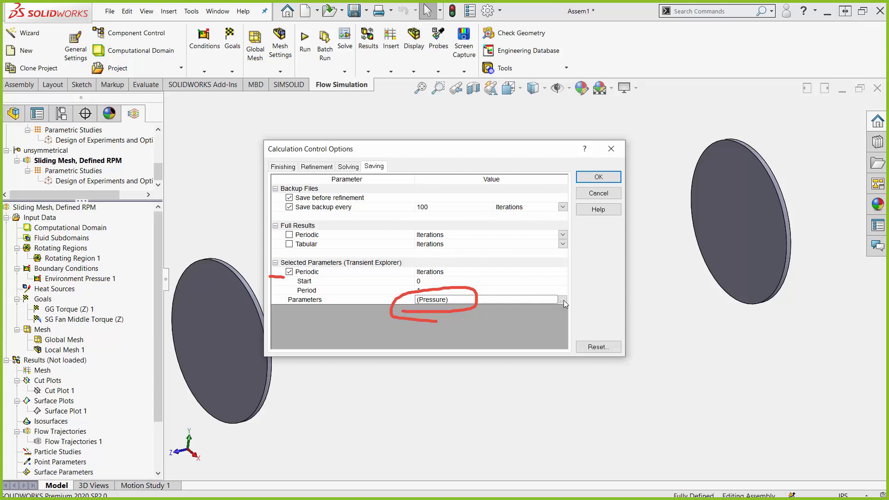
left_click(562, 300)
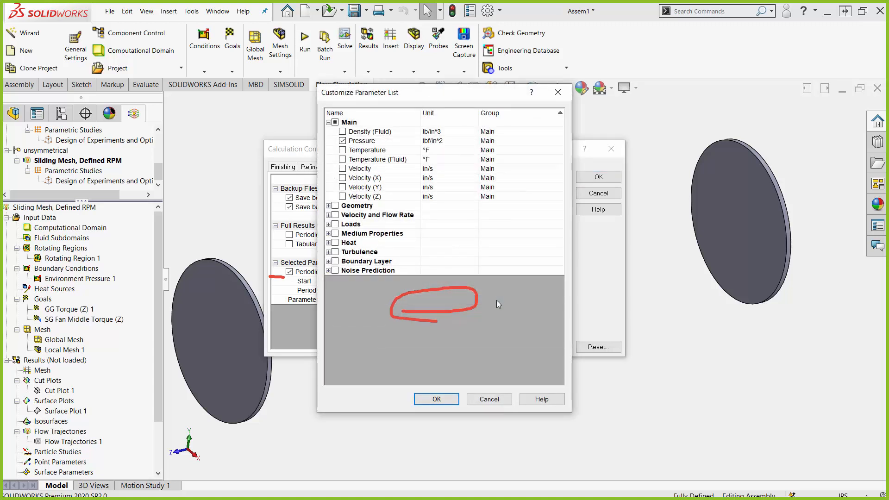
left_click(558, 92)
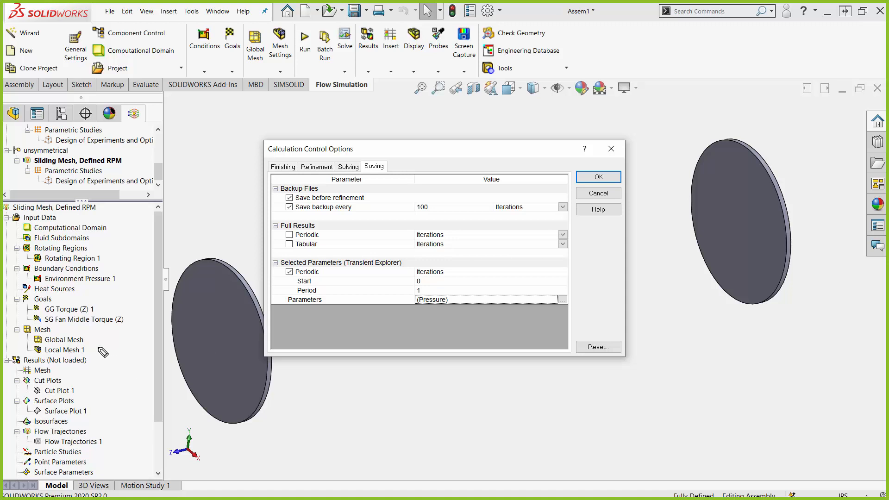
mouse_move(101, 330)
left_mouse_down()
mouse_move(46, 327)
mouse_move(28, 305)
mouse_move(151, 301)
mouse_move(92, 332)
left_mouse_up()
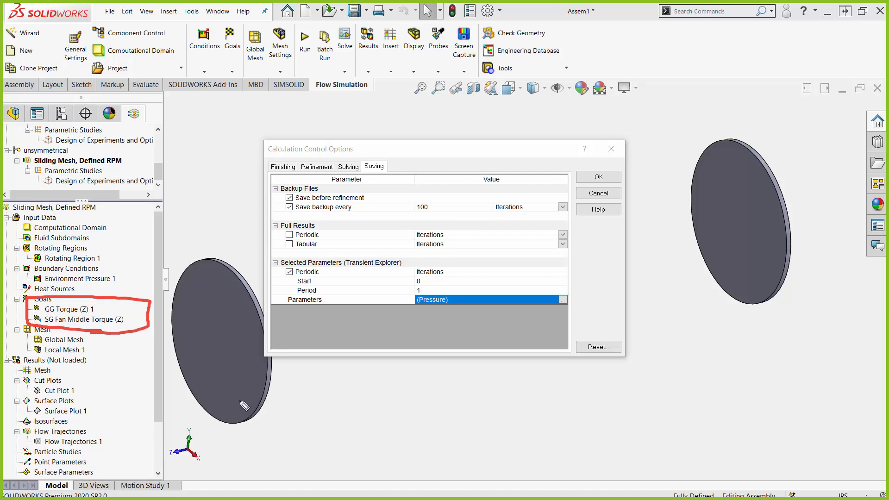
key("Escape")
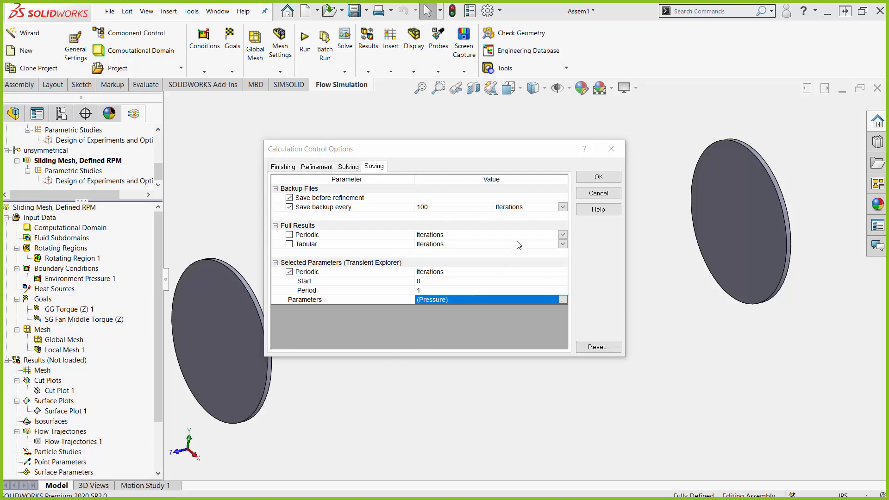
left_click(594, 194)
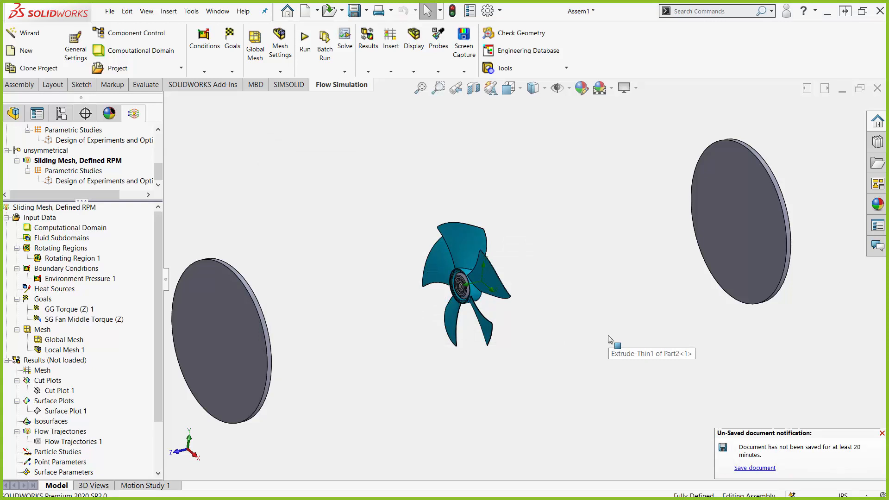
Step: Collapse the project's input data and clone Surface Plot 1
left_click(7, 218)
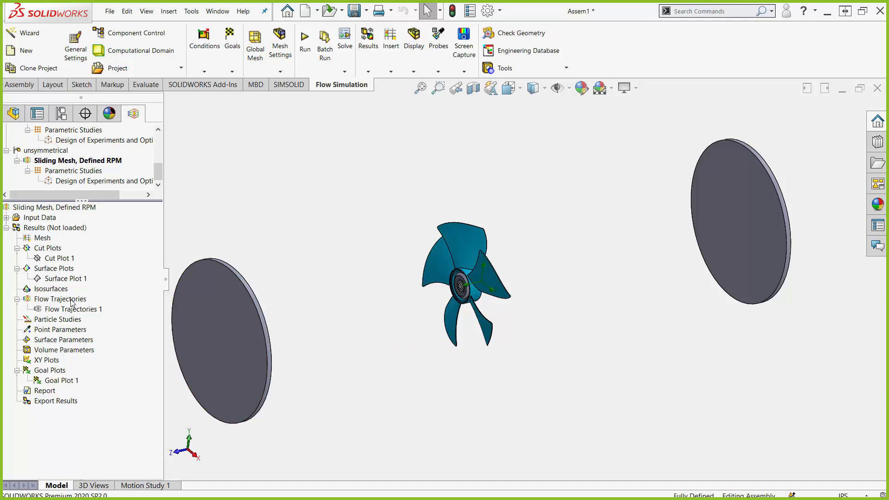
right_click(54, 259)
key("Escape")
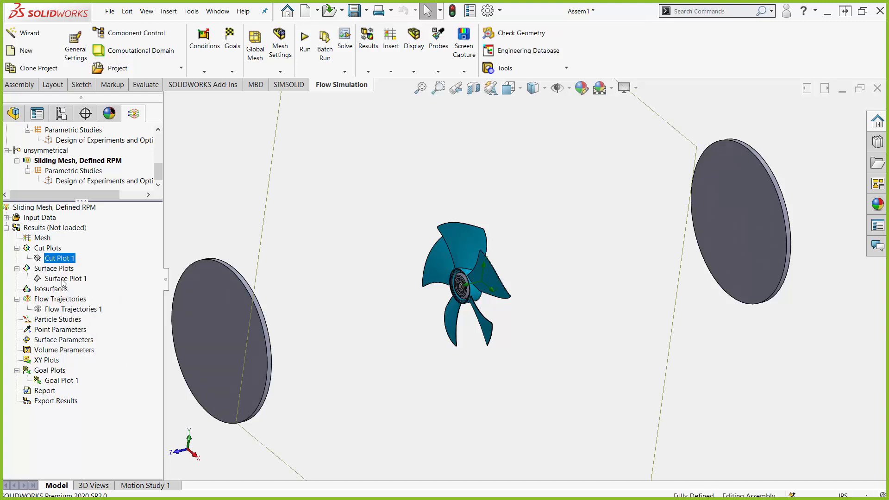
right_click(59, 274)
right_click(59, 278)
left_click(79, 296)
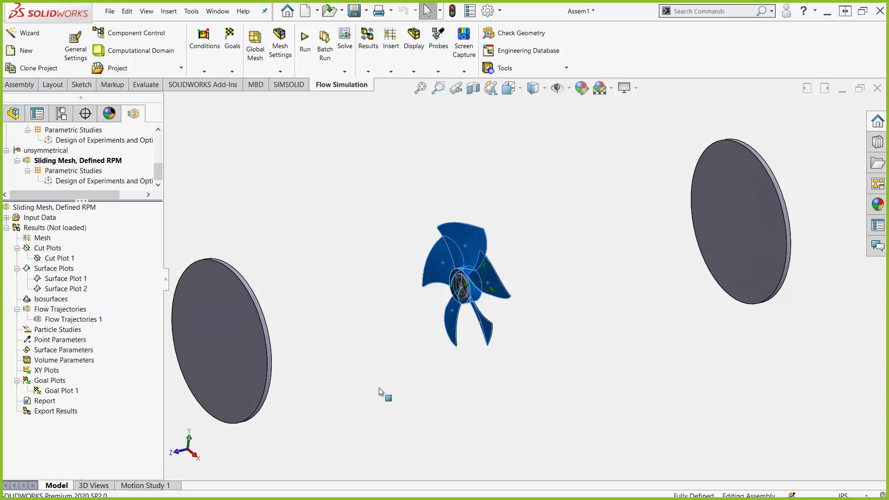
Step: Load the results of the Sliding Mesh, Defined RPM project and show Surface Plot 1's pressure contours on the fan
right_click(69, 280)
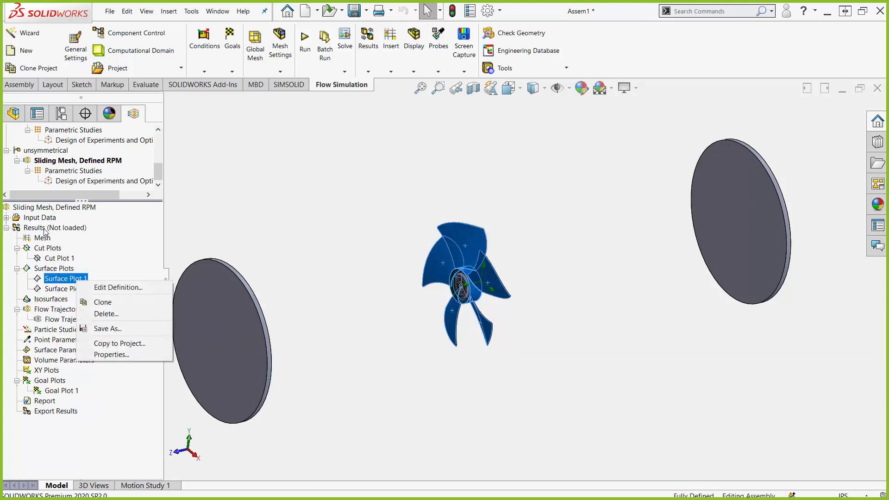
right_click(111, 228)
left_click(139, 232)
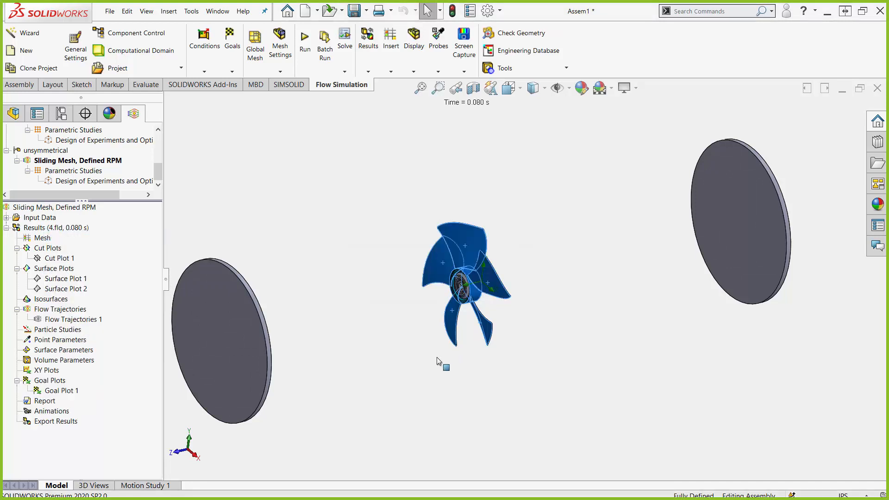
right_click(68, 279)
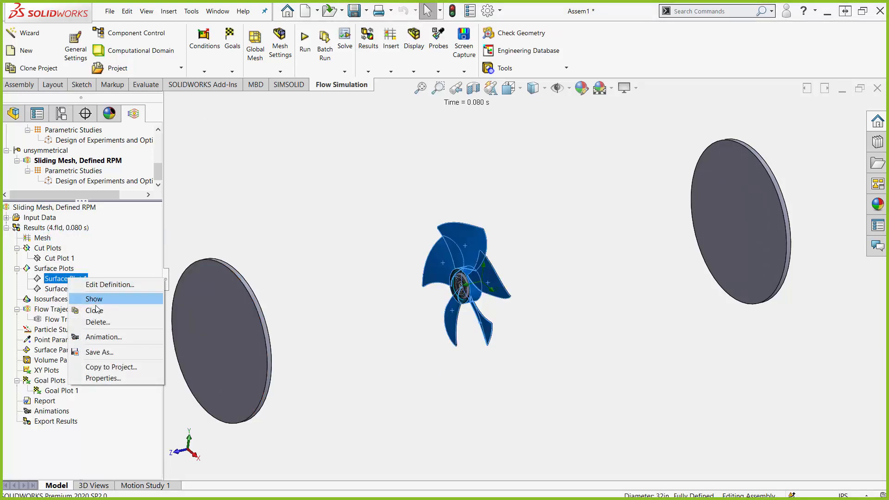
left_click(95, 298)
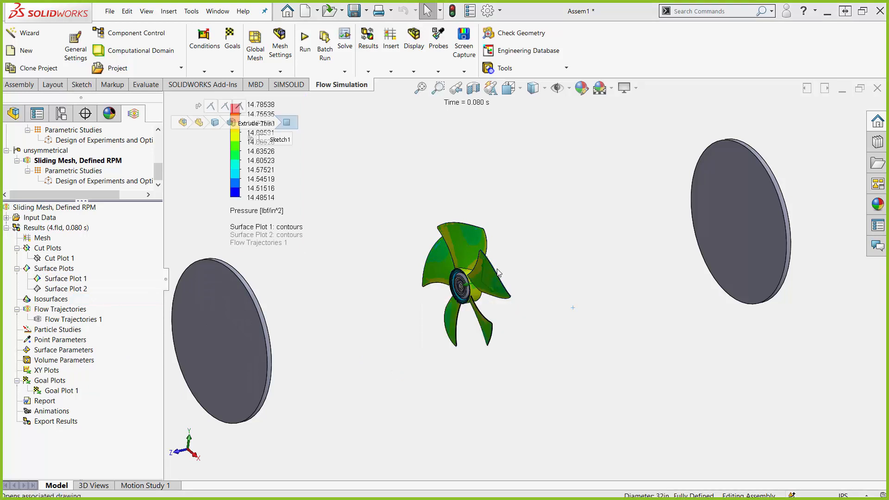
scroll(499, 273, "down", 5)
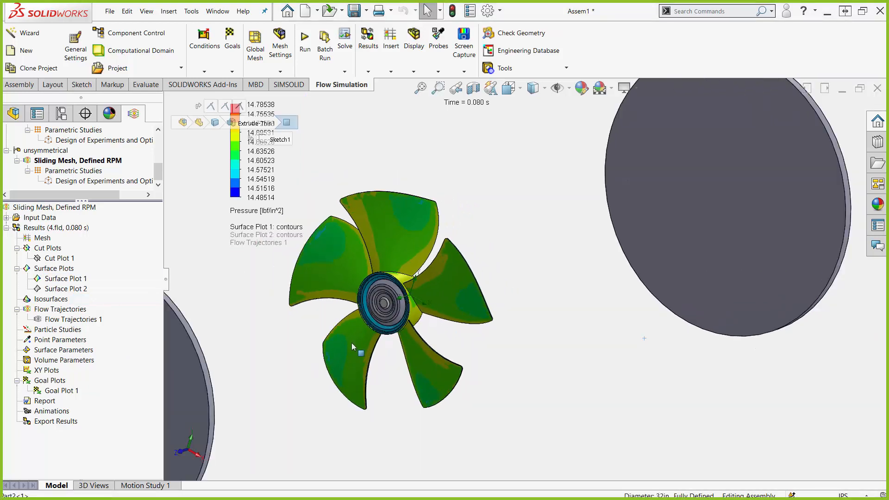
Step: View the saved time moments of the results and load the 0.08 s moment
right_click(80, 232)
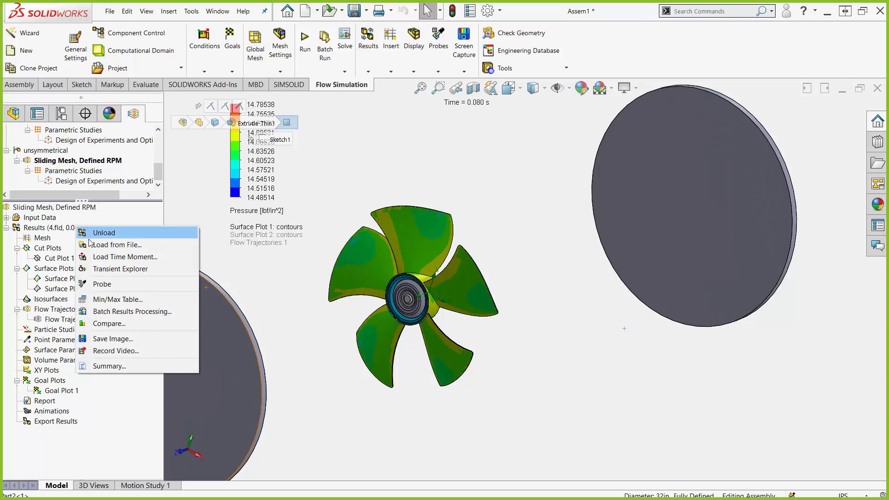
left_click(116, 257)
left_click(110, 181)
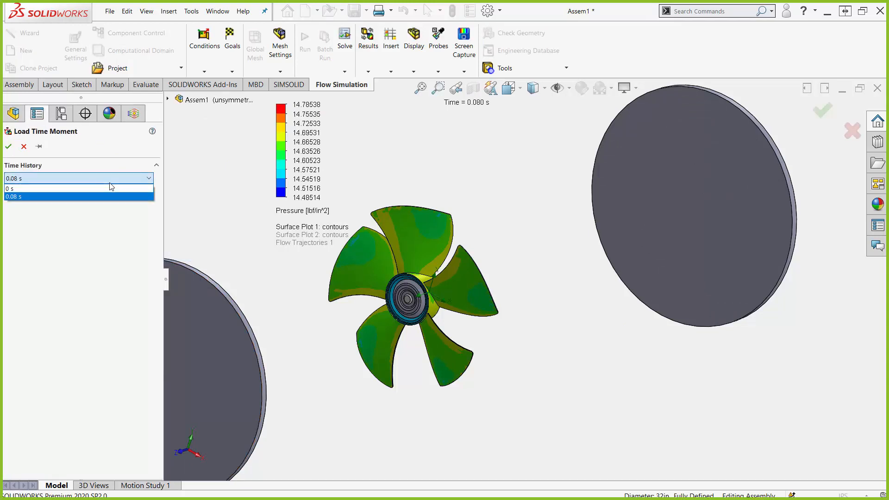
left_click(111, 196)
left_click(9, 146)
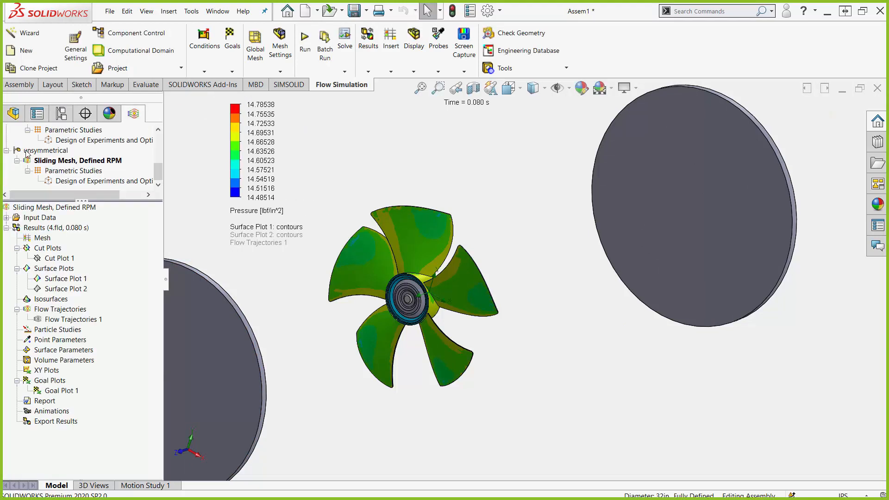
Step: Switch the results to Transient Explorer, place its timeline below the fan, and play the pressure surface plot over time
right_click(47, 229)
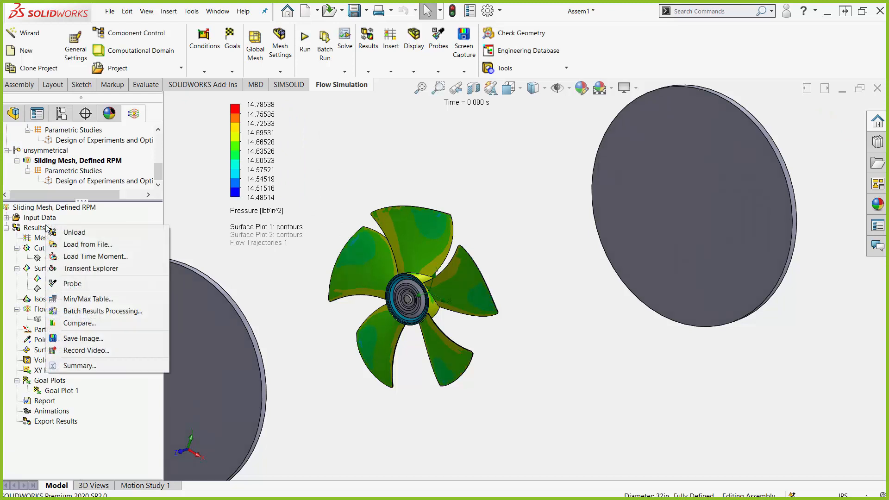
left_click(135, 268)
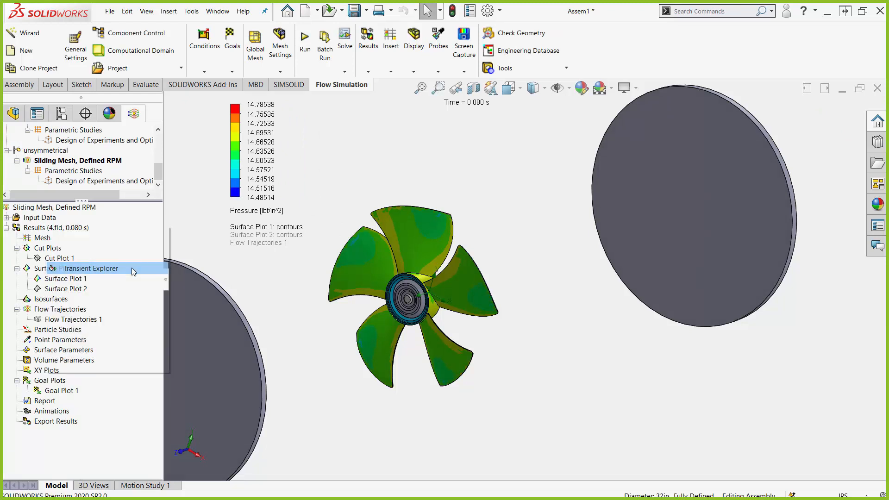
left_click_drag(302, 414, 475, 424)
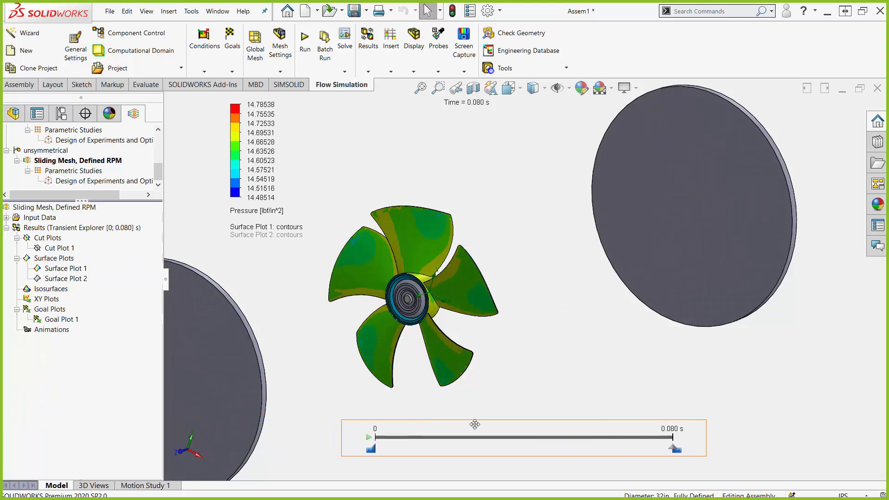
left_click(371, 437)
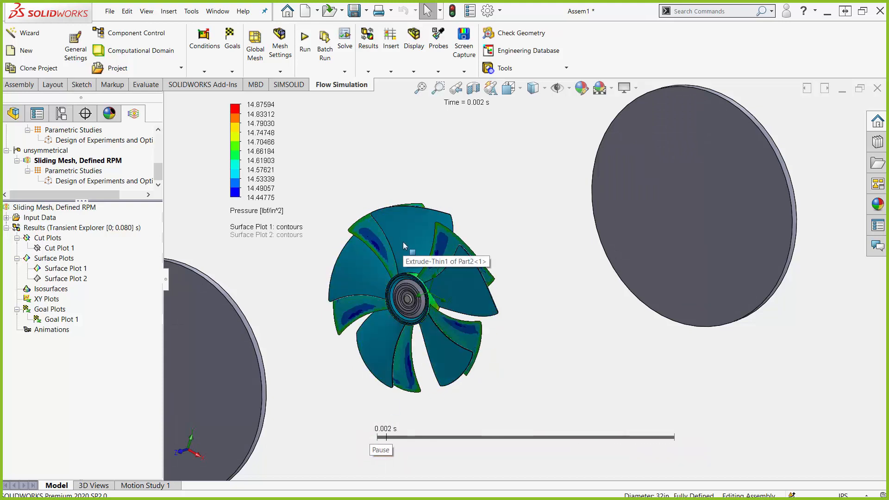
left_click(333, 367)
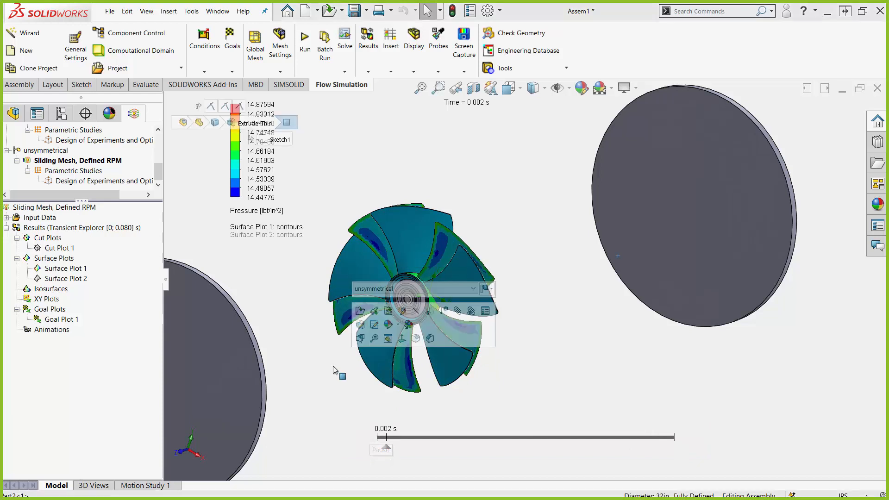
Step: Hide the Part2 discs and the fan component so only the pressure surface plot remains, and play the transient results
left_click(12, 114)
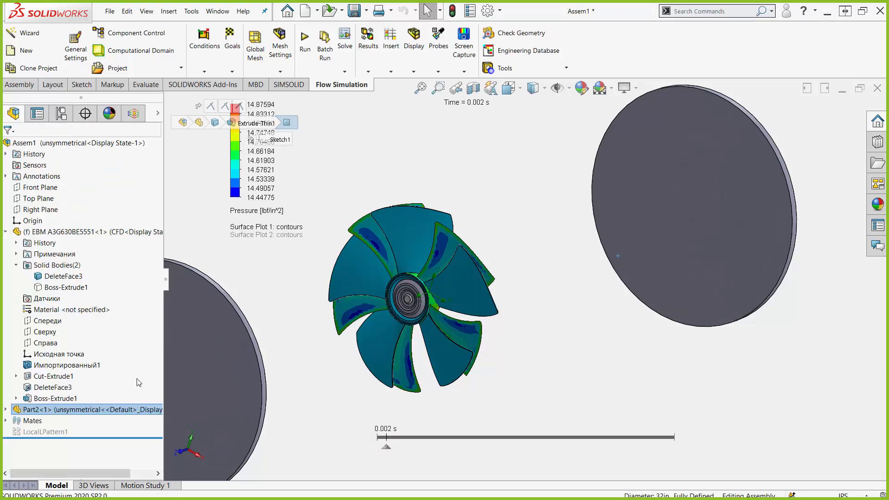
right_click(70, 408)
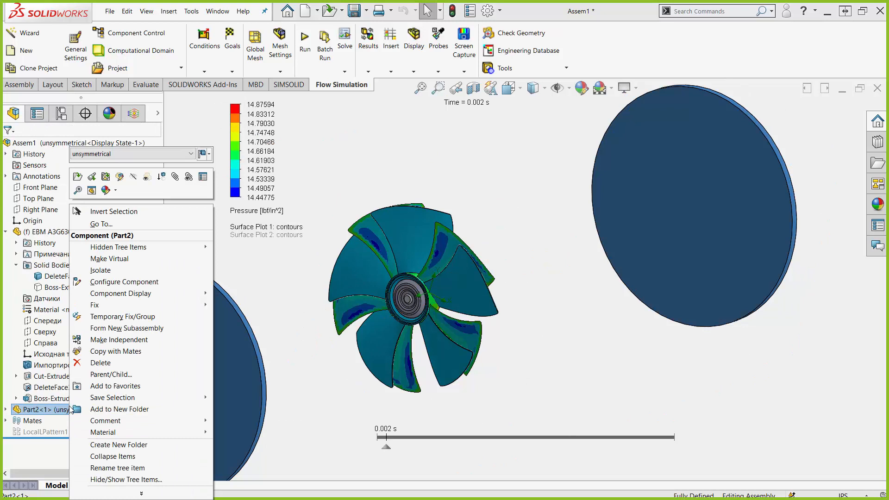
left_click(147, 176)
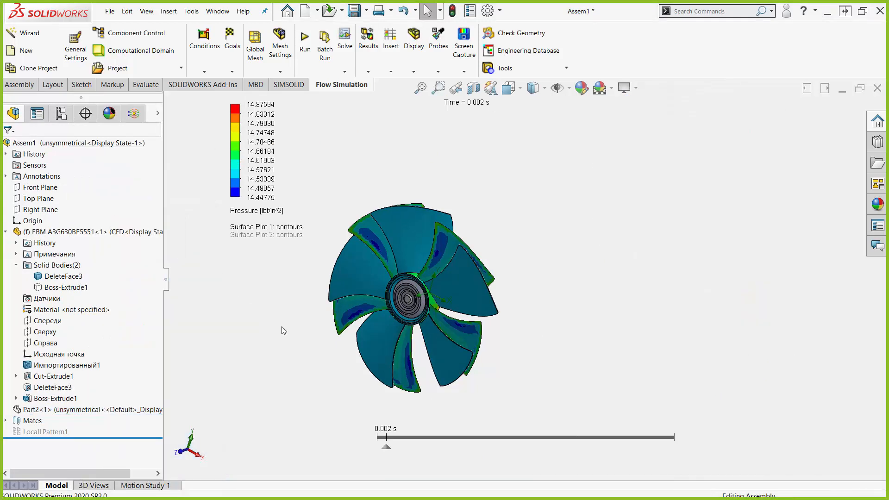
right_click(93, 231)
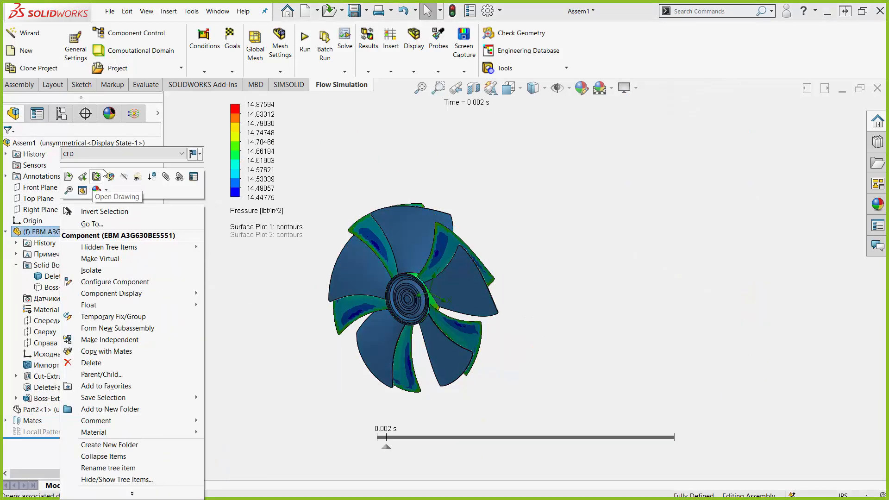
left_click(114, 179)
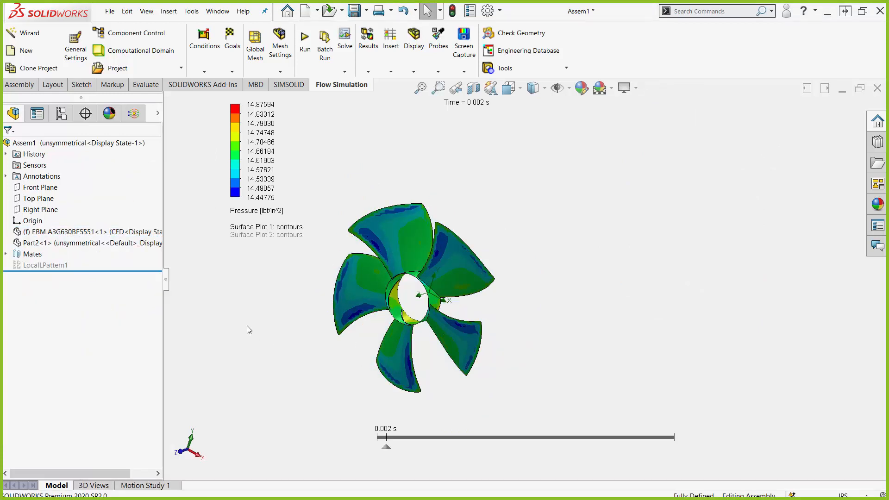
left_click(133, 114)
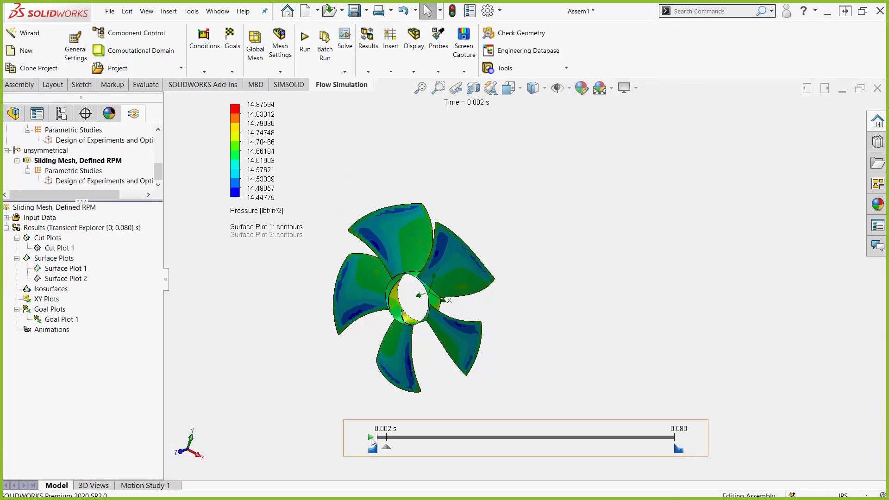
left_click(370, 436)
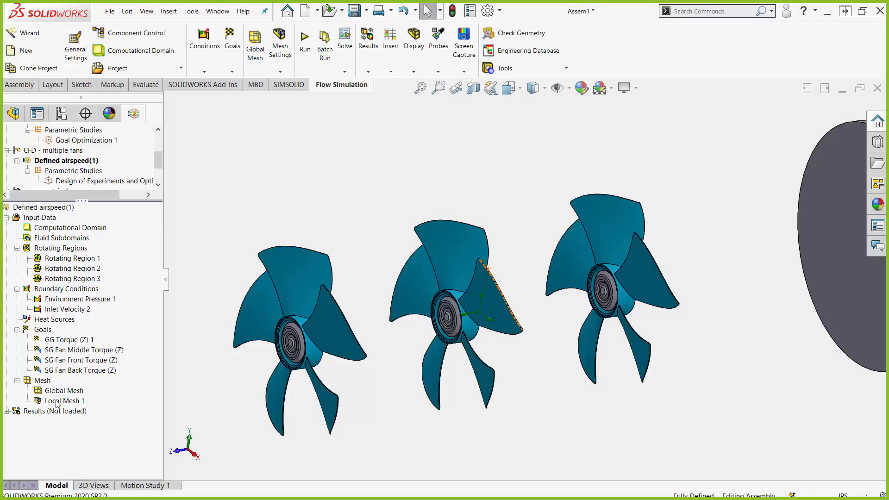
Step: Examine Local Mesh 1's fluid/solid boundary refinement and the fan blade faces it covers, and close its definition without changes
right_click(57, 401)
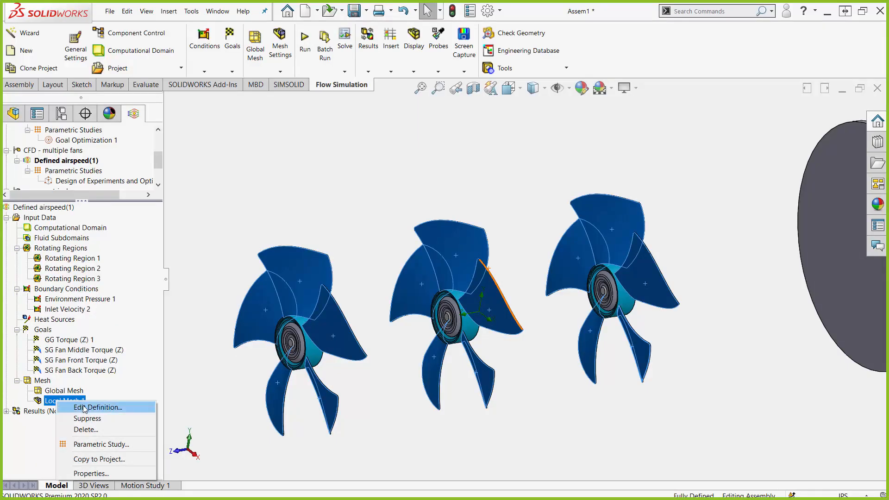
left_click(84, 408)
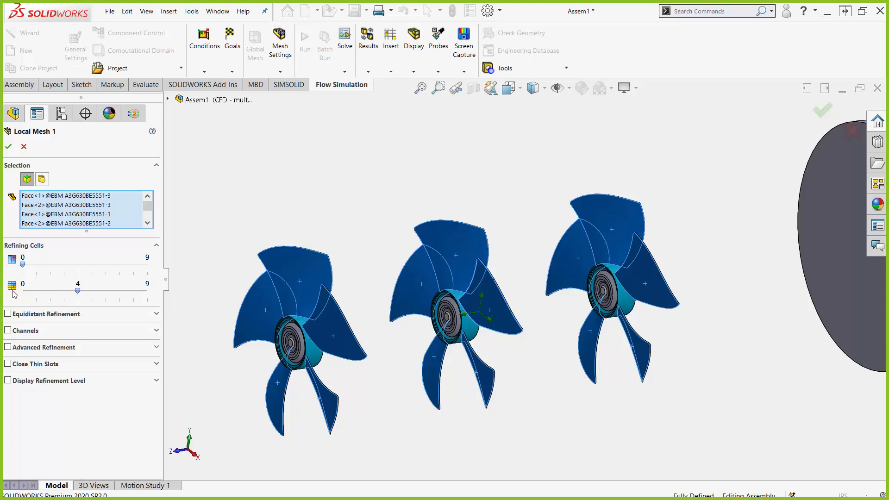
key("ctrl+2")
mouse_move(18, 292)
left_mouse_down()
mouse_move(22, 281)
mouse_move(5, 281)
mouse_move(14, 294)
left_mouse_up()
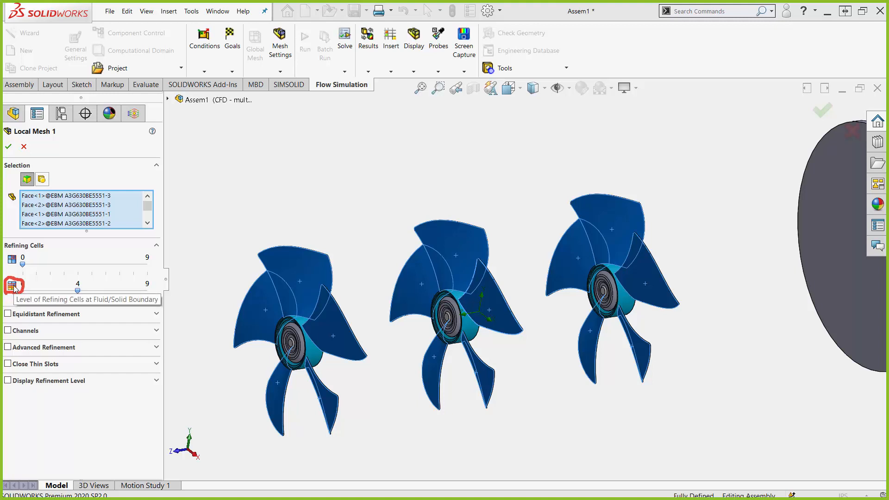
mouse_move(241, 260)
middle_mouse_down()
mouse_move(261, 257)
mouse_move(248, 257)
middle_mouse_up()
scroll(263, 258, "down", 2)
scroll(418, 282, "down", 3)
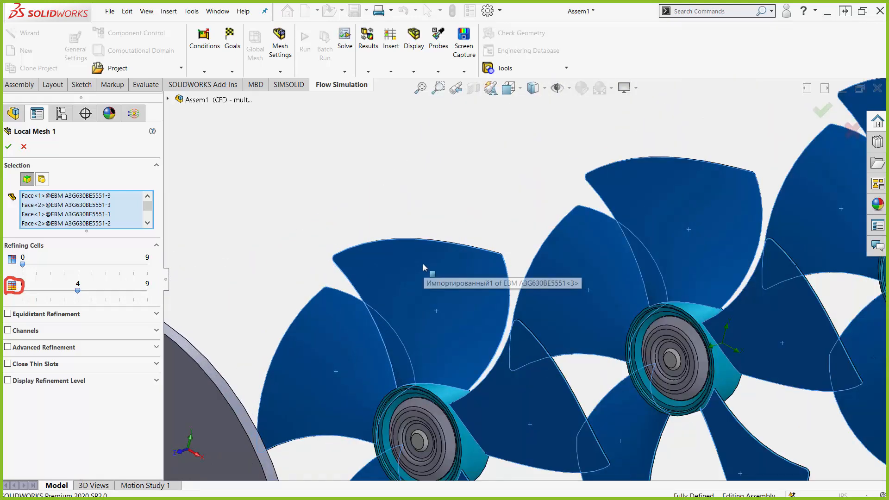
scroll(423, 263, "down", 3)
middle_click_drag(389, 275, 370, 282)
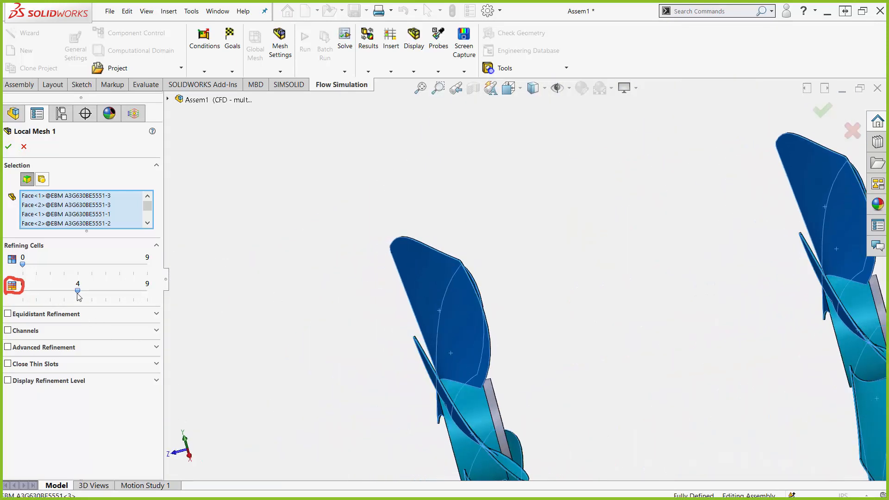
middle_click_drag(432, 261, 389, 313)
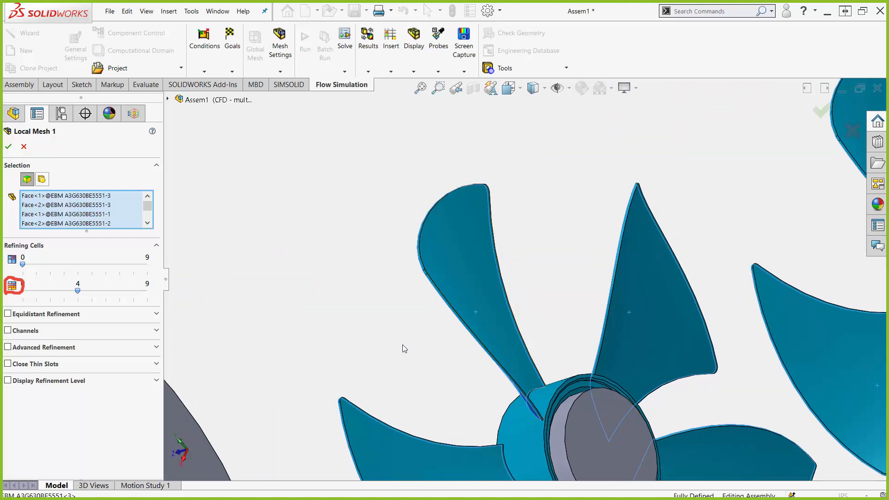
middle_click_drag(411, 339, 452, 351)
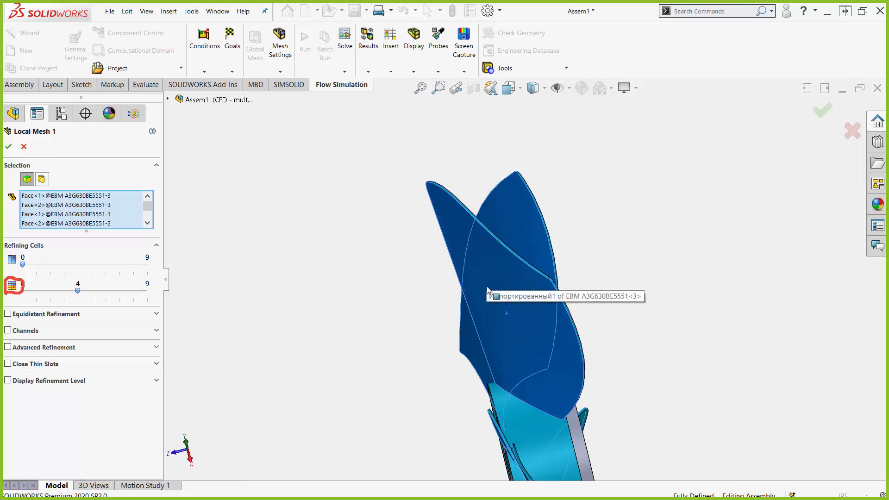
mouse_move(476, 271)
middle_mouse_down()
mouse_move(463, 276)
mouse_move(468, 264)
middle_mouse_up()
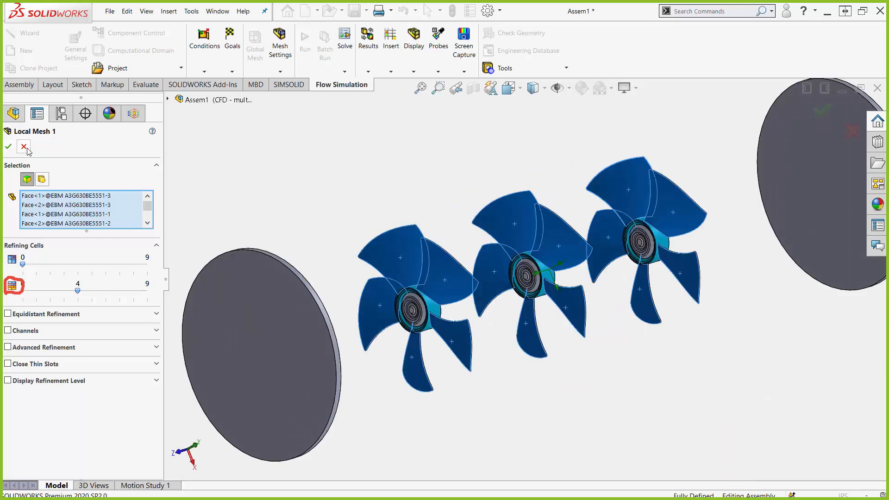
left_click(24, 147)
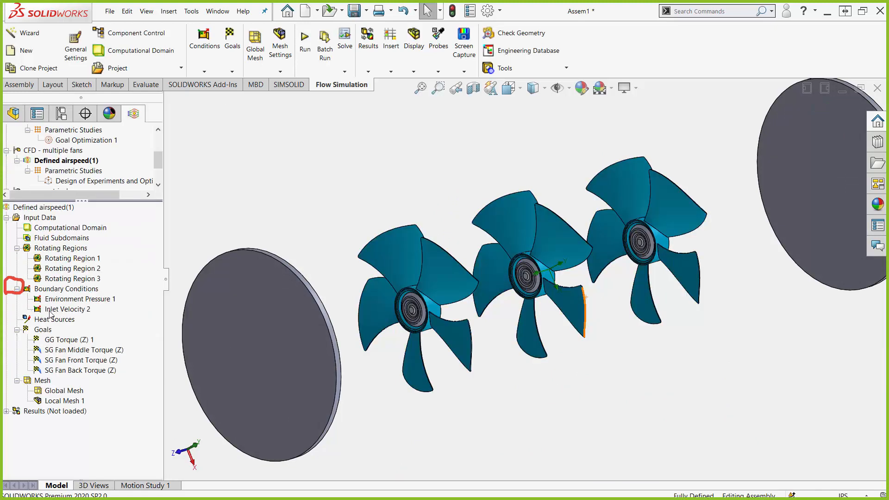
Step: Start a new local mesh on the middle fan's Boss-Extrude1 body with channel and advanced refinement turned off
right_click(44, 380)
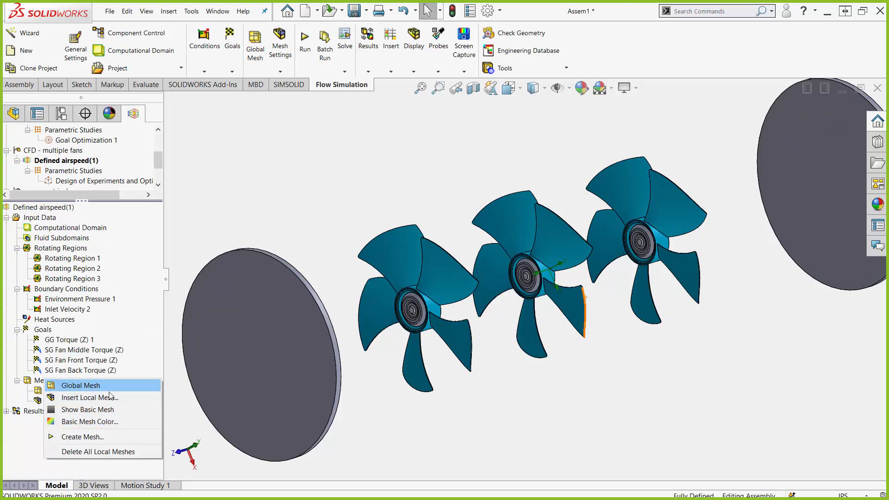
left_click(90, 397)
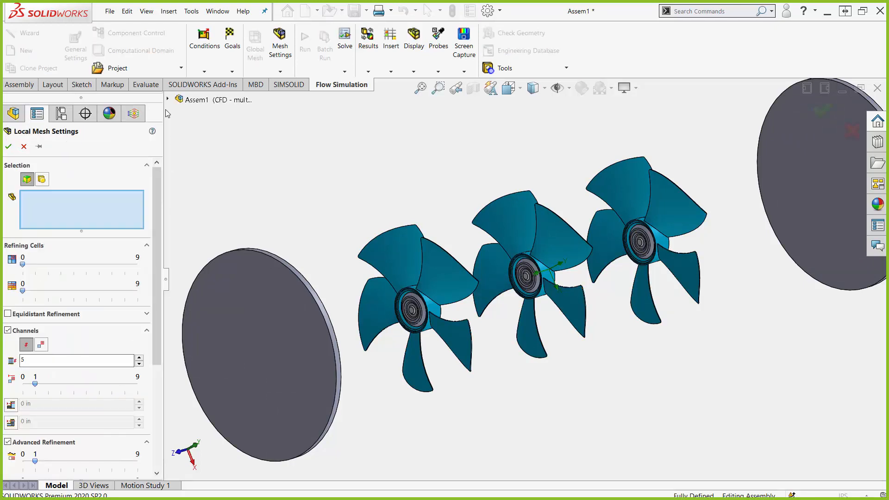
left_click(168, 99)
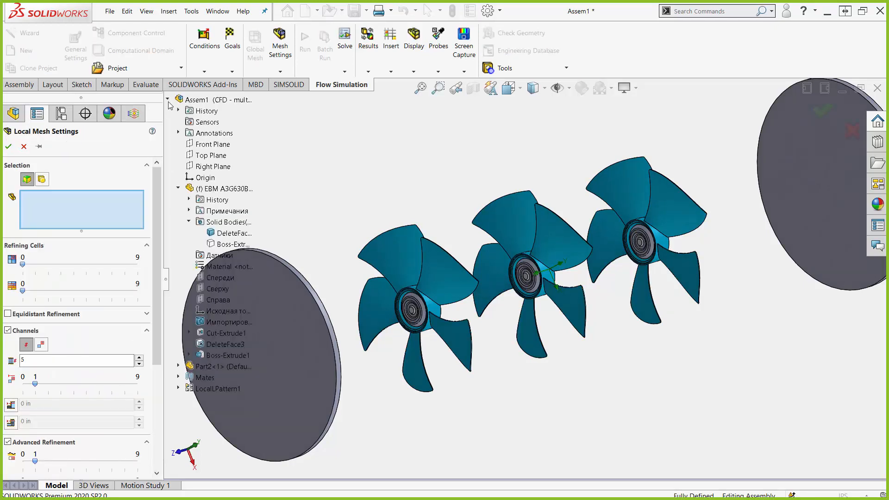
left_click(232, 244)
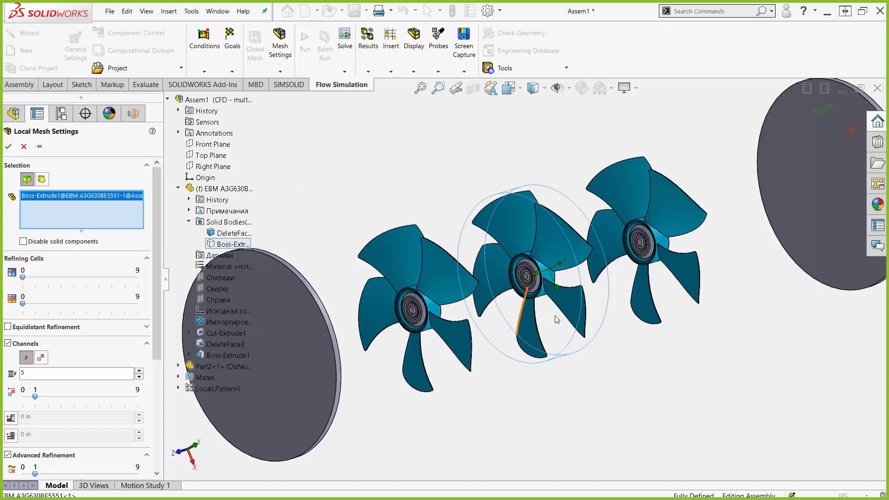
left_click(8, 343)
left_click(8, 360)
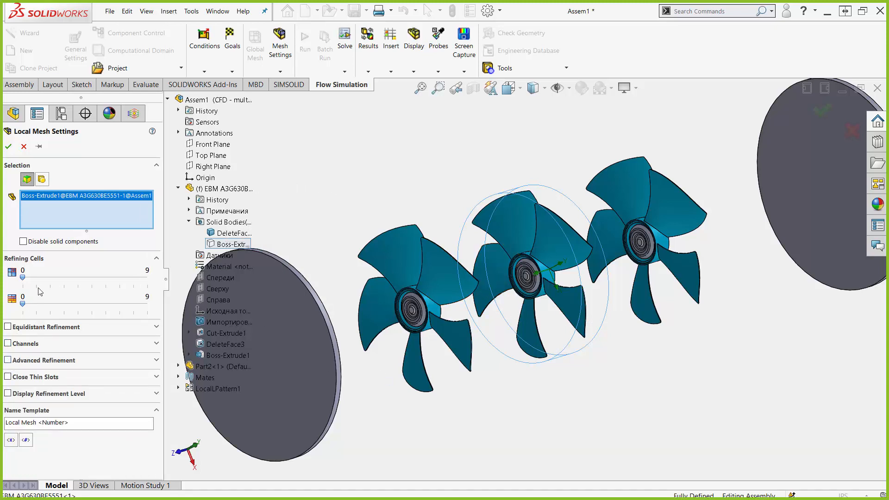
Step: Set the new local mesh's fluid cell refinement to level 3
left_click(64, 277)
left_click(168, 99)
scroll(359, 220, "up", 4)
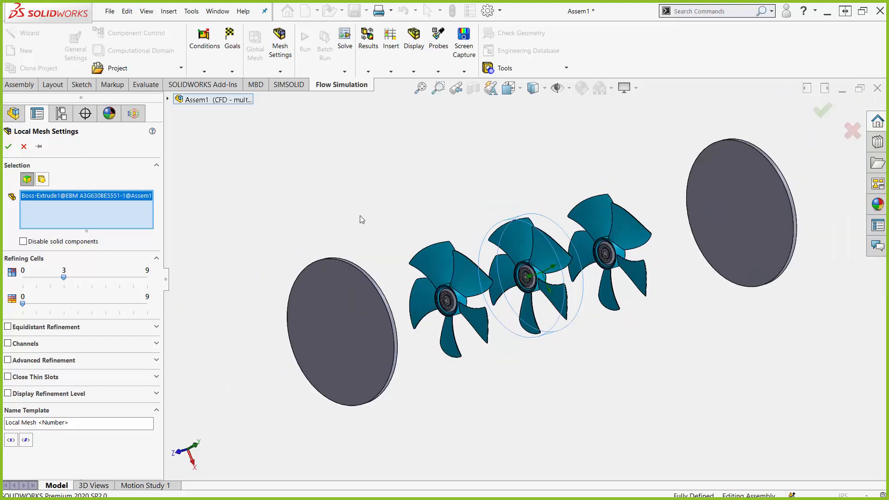
mouse_move(234, 238)
left_mouse_down()
mouse_move(232, 132)
mouse_move(366, 136)
mouse_move(360, 237)
mouse_move(228, 238)
left_mouse_up()
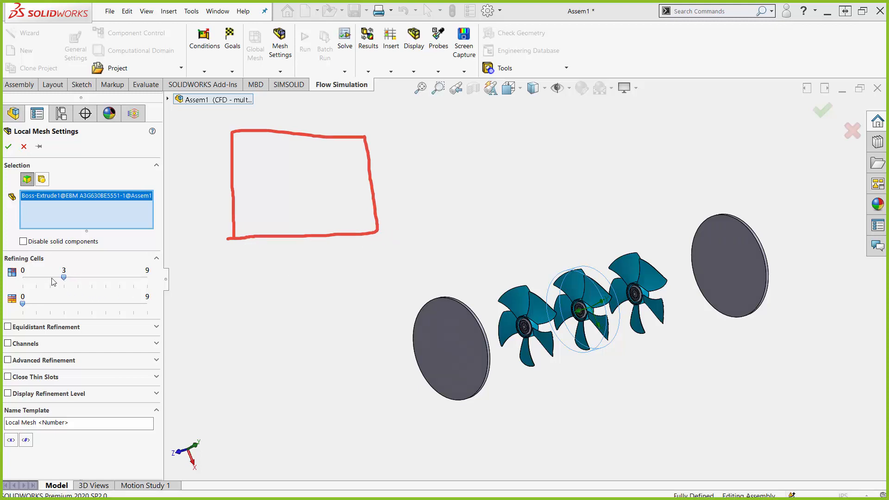
Step: Lower the local mesh's fluid cell refinement to level 1
left_click_drag(64, 277, 36, 277)
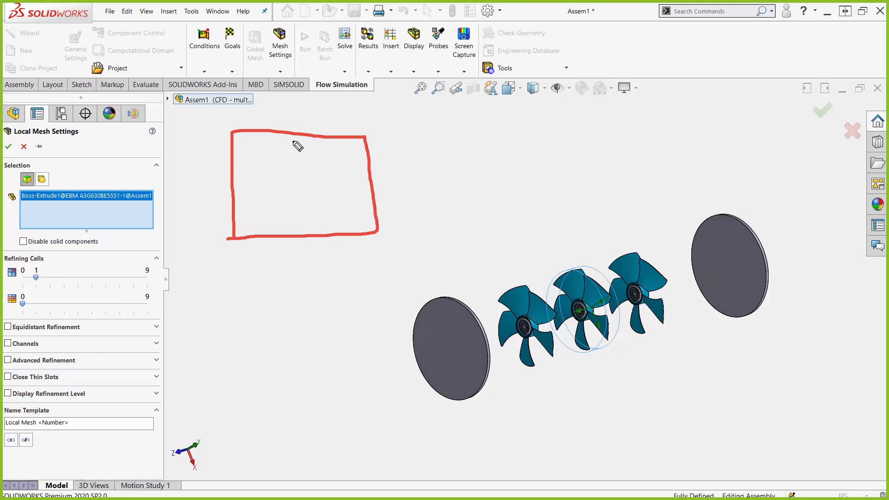
left_click_drag(301, 133, 307, 248)
left_click(227, 184)
left_click_drag(260, 186, 362, 185)
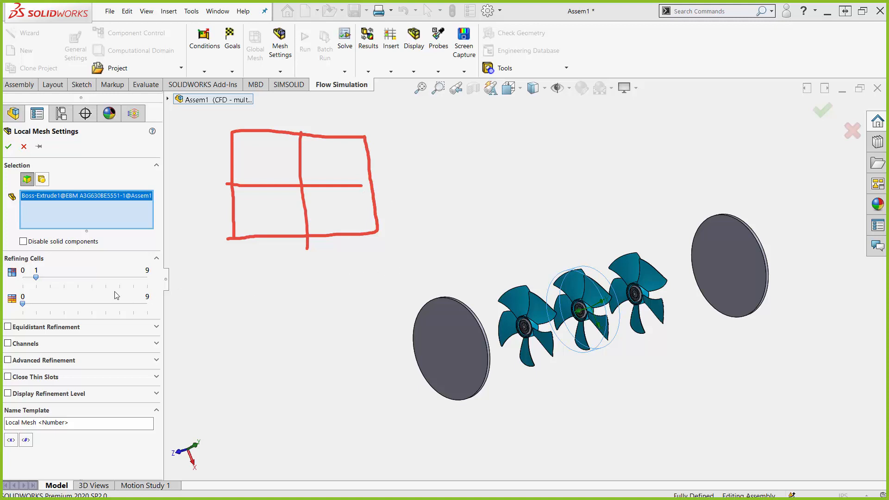
Step: Raise the local mesh's fluid cell refinement to level 2
left_click_drag(37, 278, 59, 279)
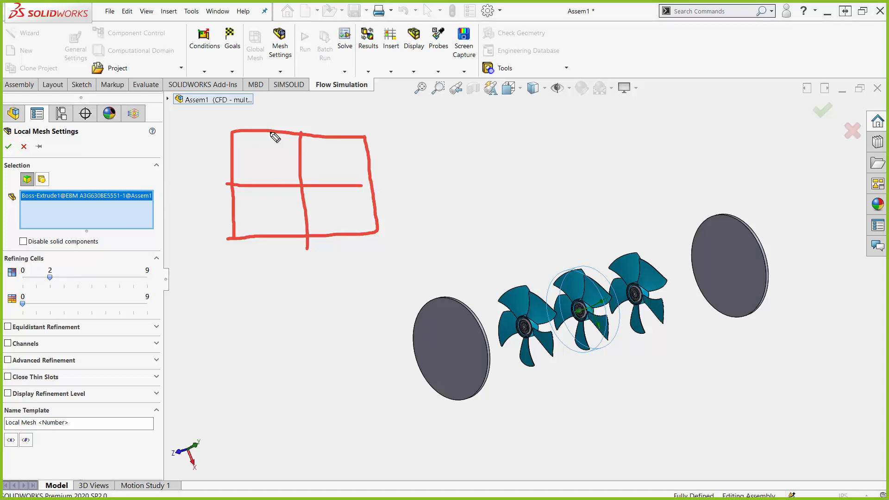
left_click_drag(269, 133, 265, 248)
left_click_drag(232, 162, 372, 161)
left_click_drag(329, 125, 344, 242)
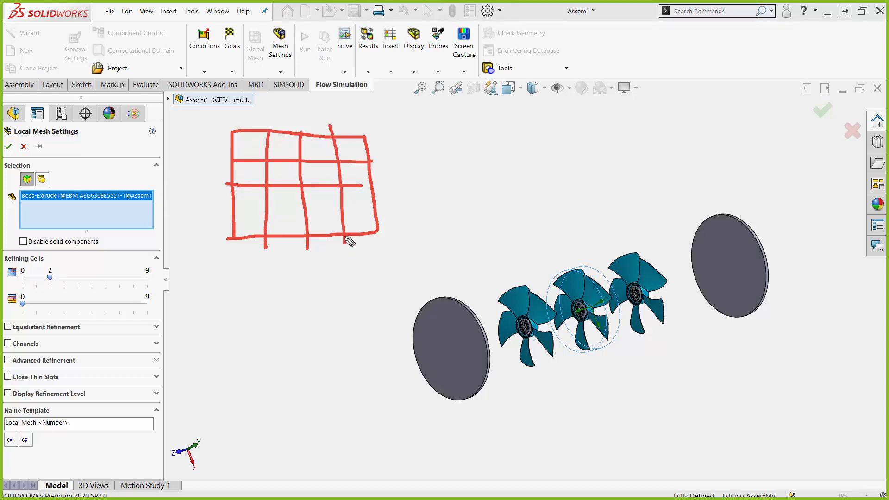
left_click_drag(234, 212, 400, 202)
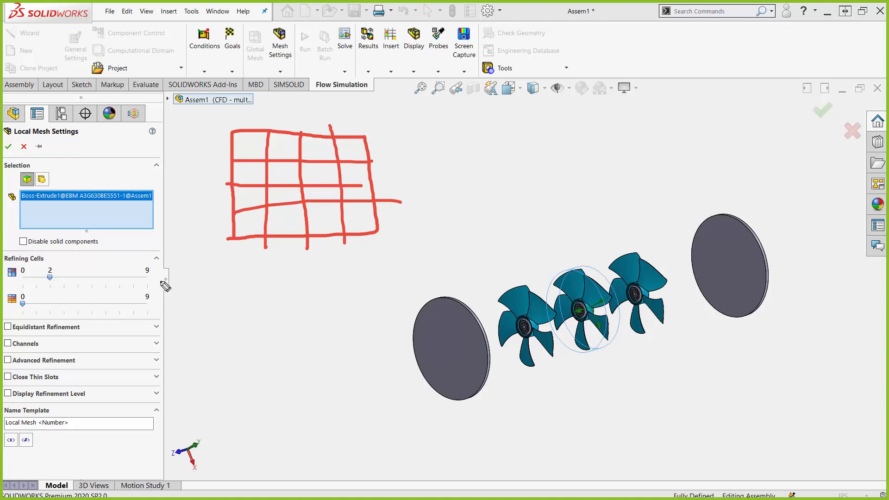
key("ctrl+z")
key("ctrl+z")
key("ctrl+z")
key("ctrl+z")
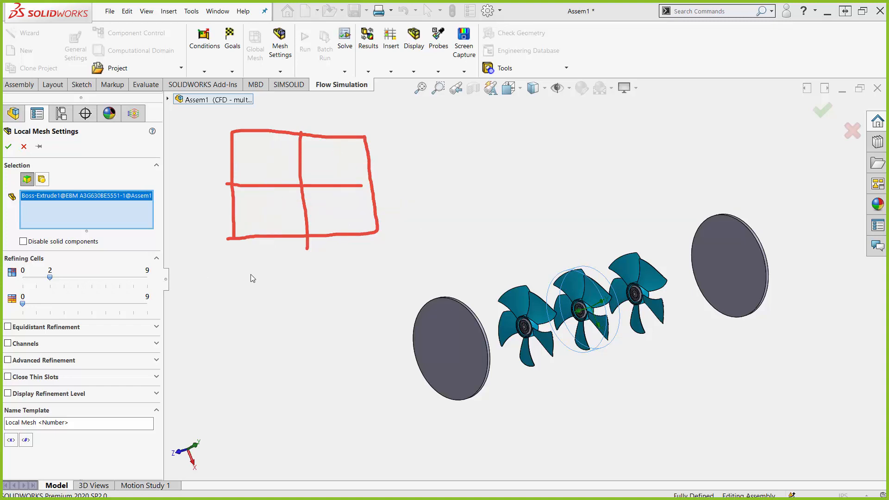
Step: Try fluid cell refinement level 3 around the middle fan's rotating region body and discard the new local mesh
scroll(607, 308, "down", 6)
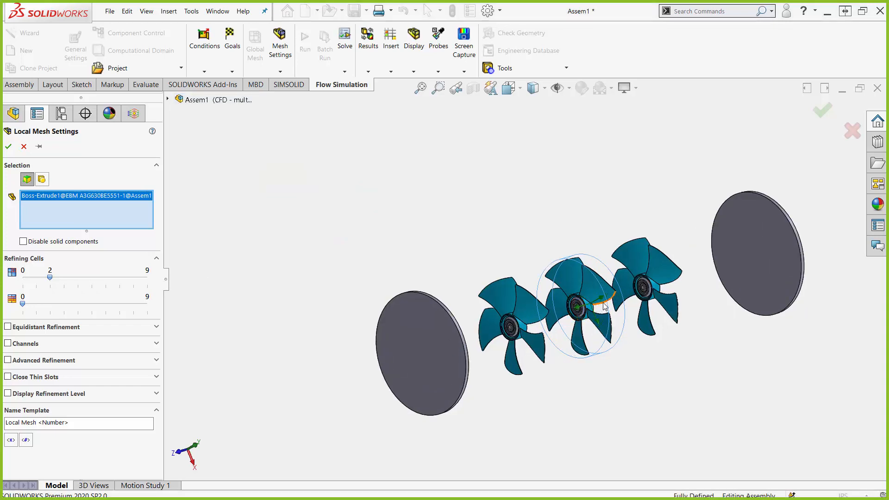
left_click_drag(52, 276, 62, 276)
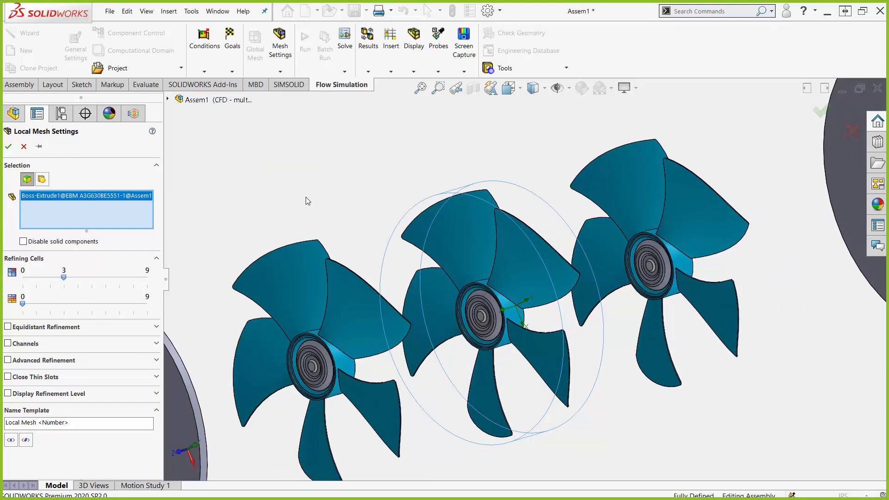
middle_click_drag(587, 389, 544, 362)
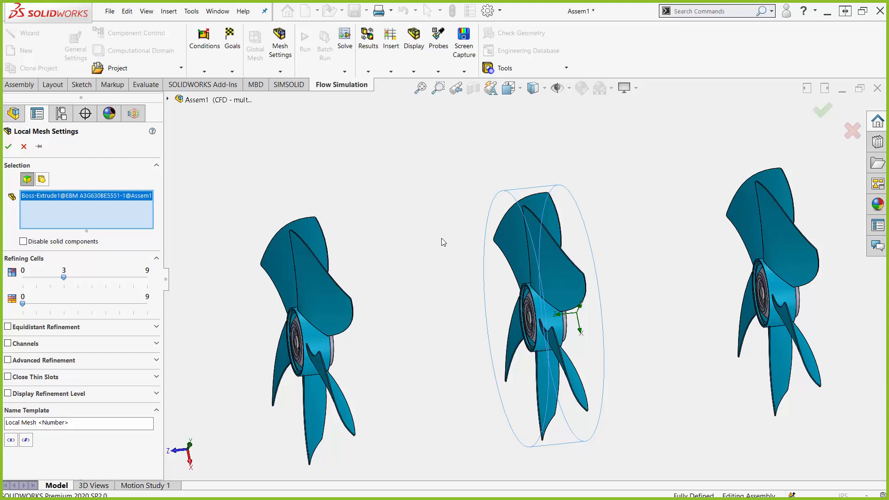
left_click(25, 147)
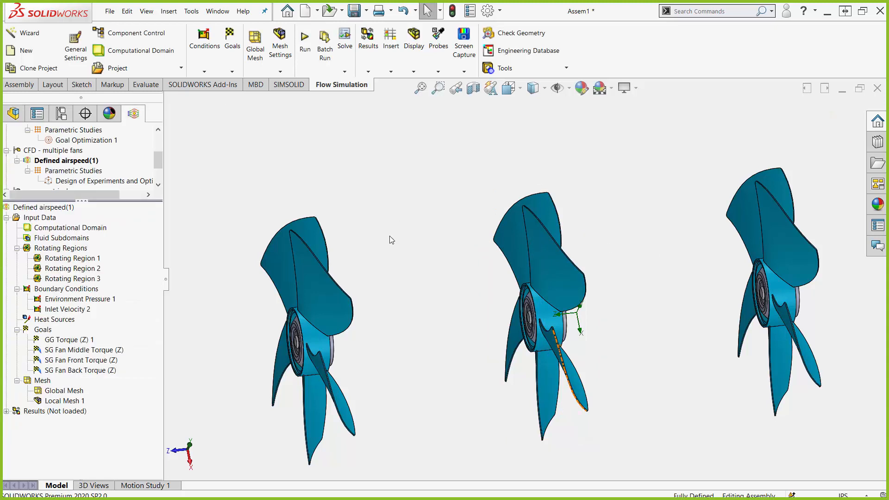
Step: Collapse the input data of the Defined airspeed(1) project and load its results
left_click(6, 218)
right_click(37, 232)
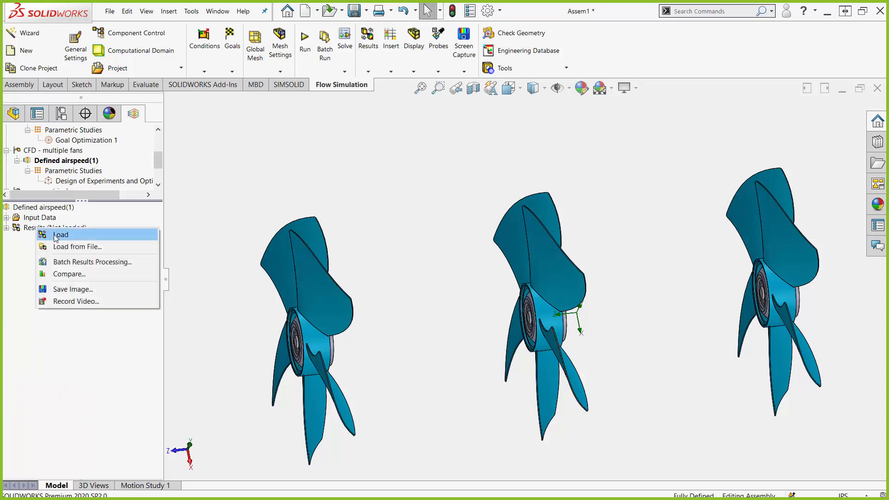
left_click(55, 236)
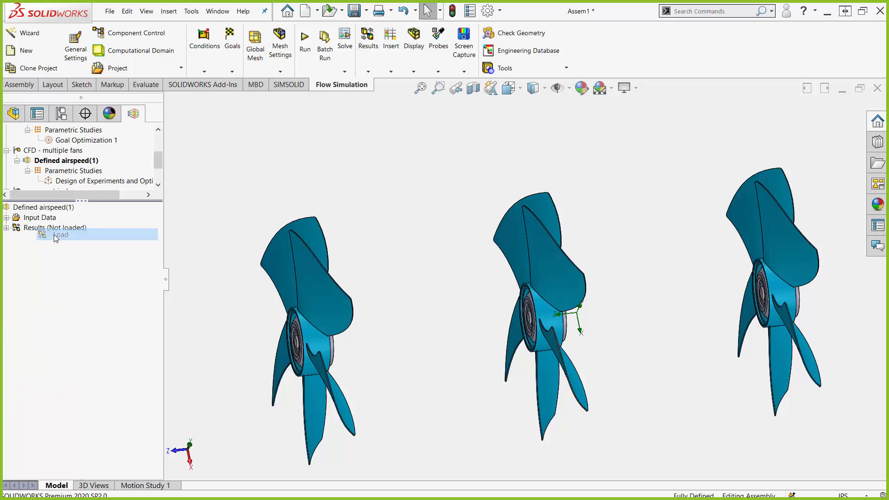
Step: Expand the loaded results and start a new cut plot on the assembly's Right Plane
left_click(7, 227)
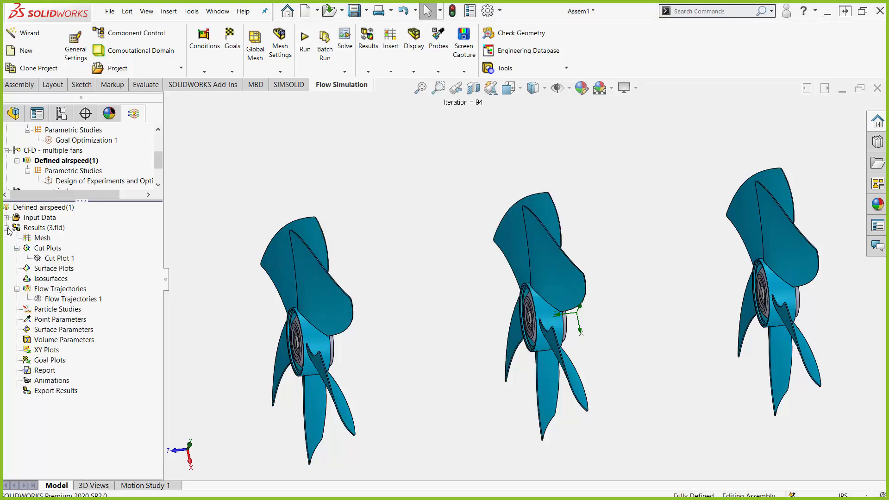
right_click(52, 250)
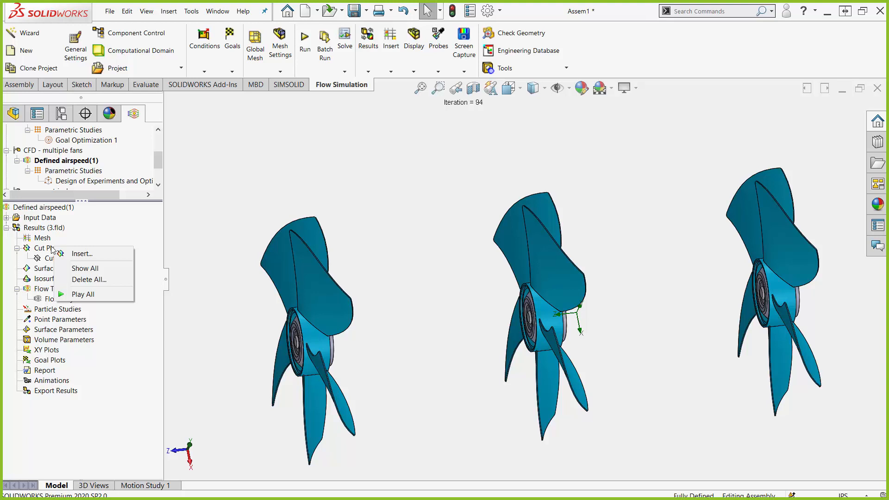
left_click(85, 268)
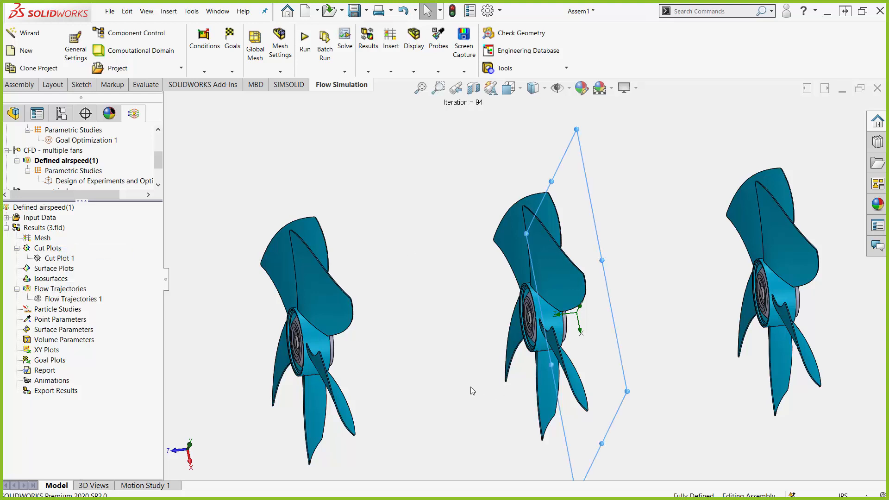
scroll(470, 375, "up", 4)
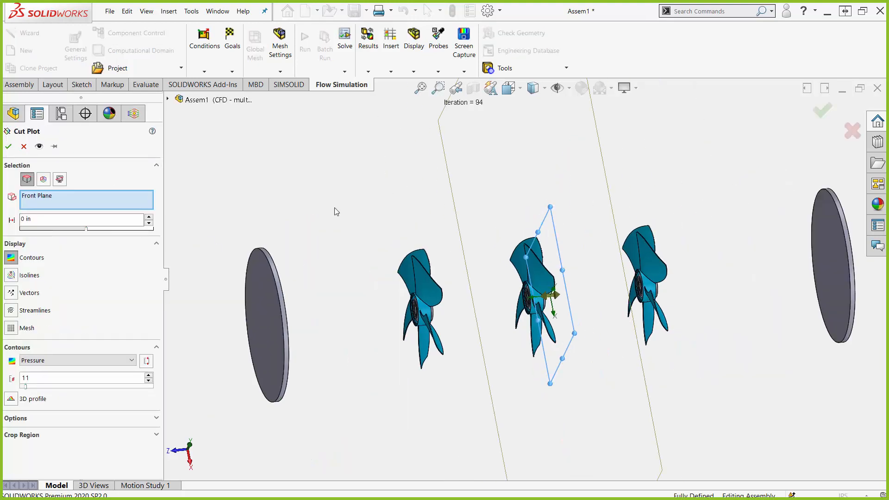
left_click(168, 100)
left_click(212, 166)
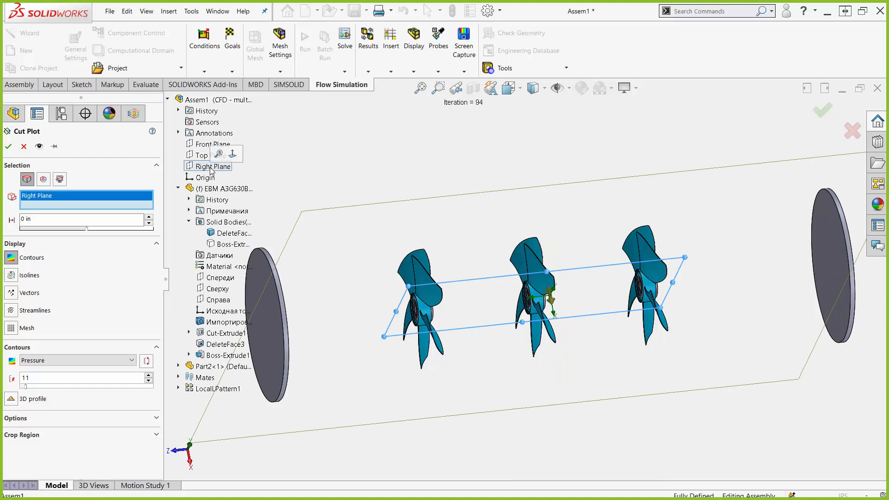
middle_click_drag(602, 379, 625, 356)
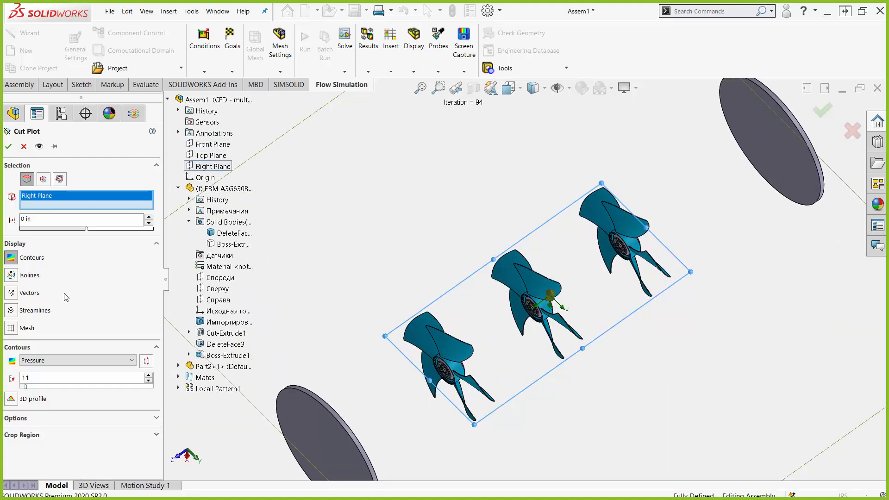
Step: Set the cut plot to show only the mesh instead of contours, turn off Use CAD geometry, and create the plot
left_click(13, 259)
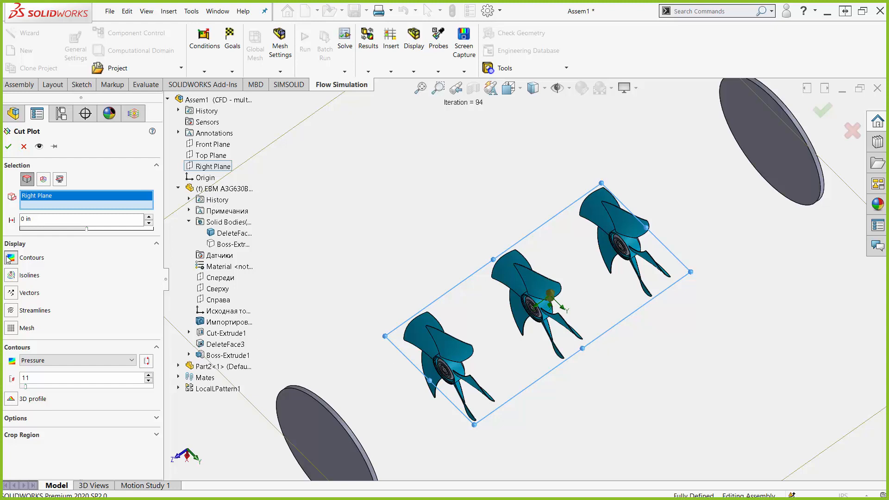
left_click(14, 331)
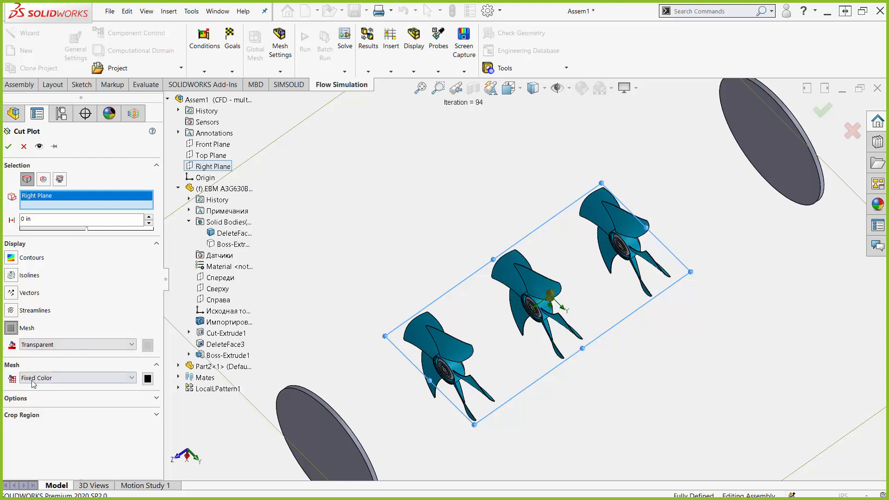
left_click(41, 402)
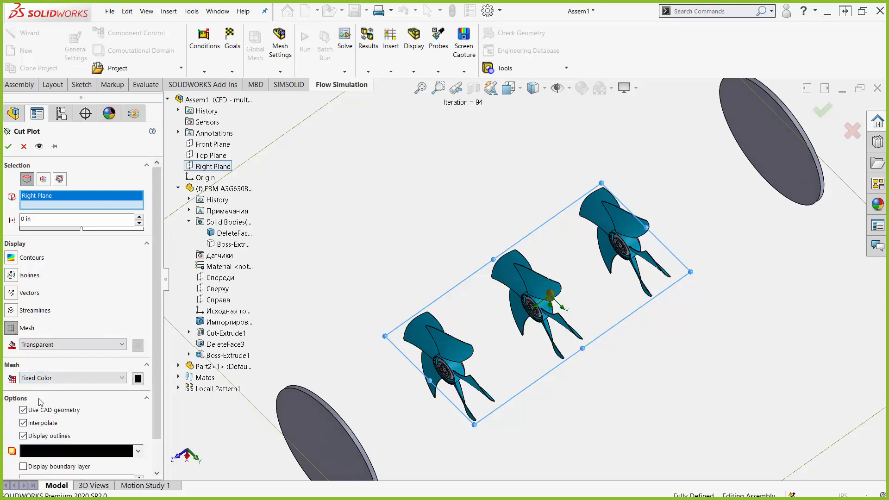
left_click(54, 410)
scroll(527, 301, "down", 3)
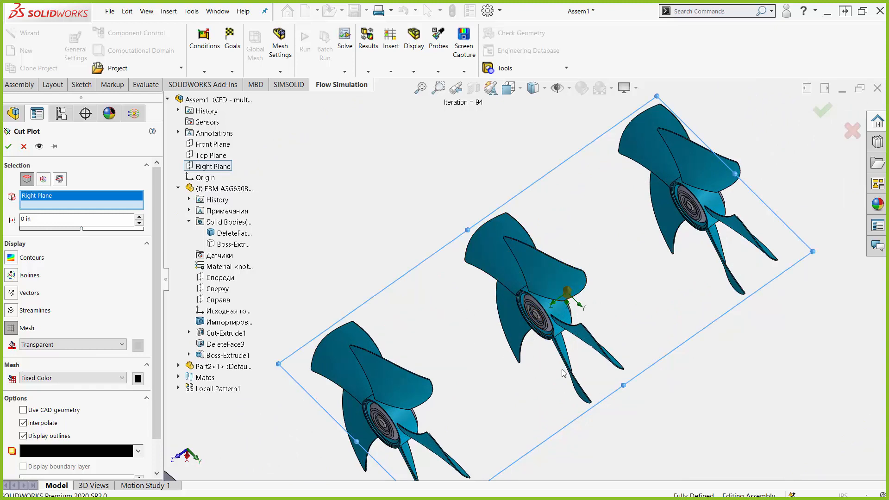
scroll(528, 301, "down", 5)
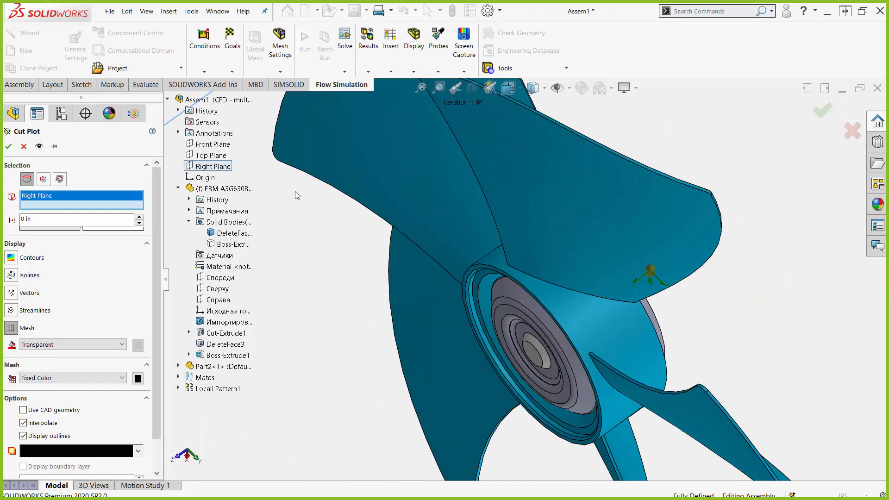
scroll(448, 385, "up", 5)
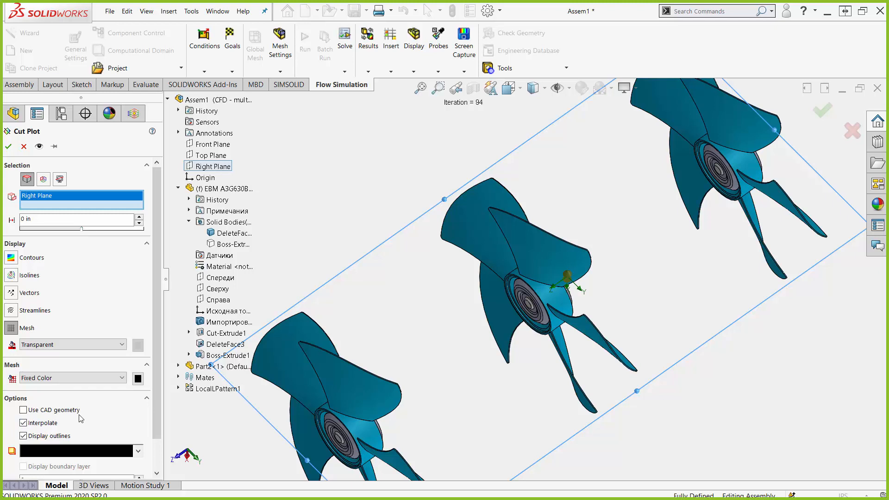
left_click(8, 148)
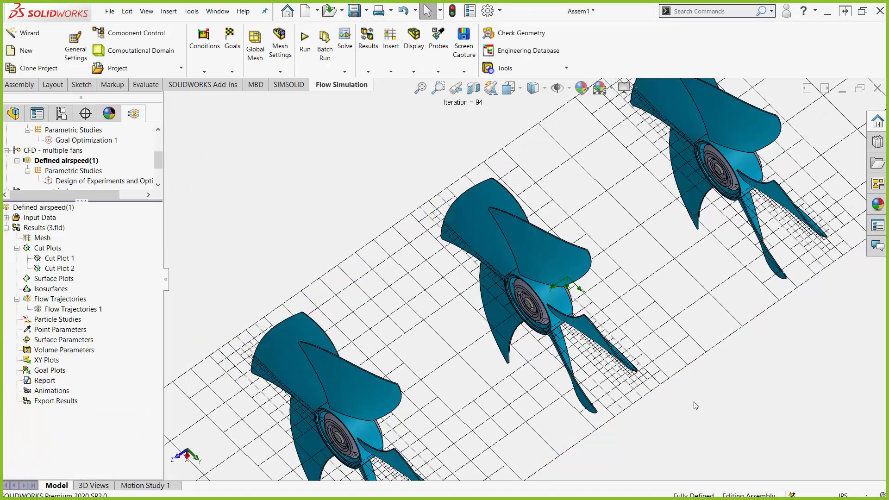
Step: Hide the middle fan component, EBM A3G630BE5551, to expose the mesh cut plot behind it
scroll(602, 350, "down", 5)
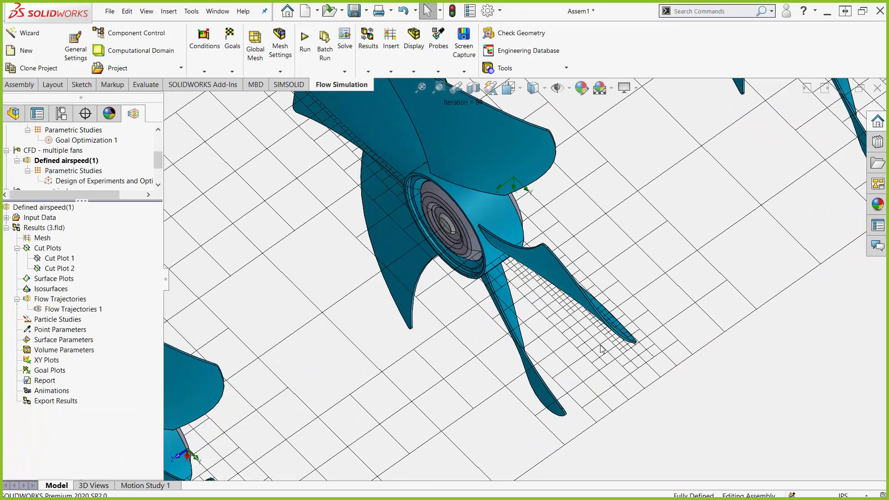
middle_click_drag(596, 324, 526, 277)
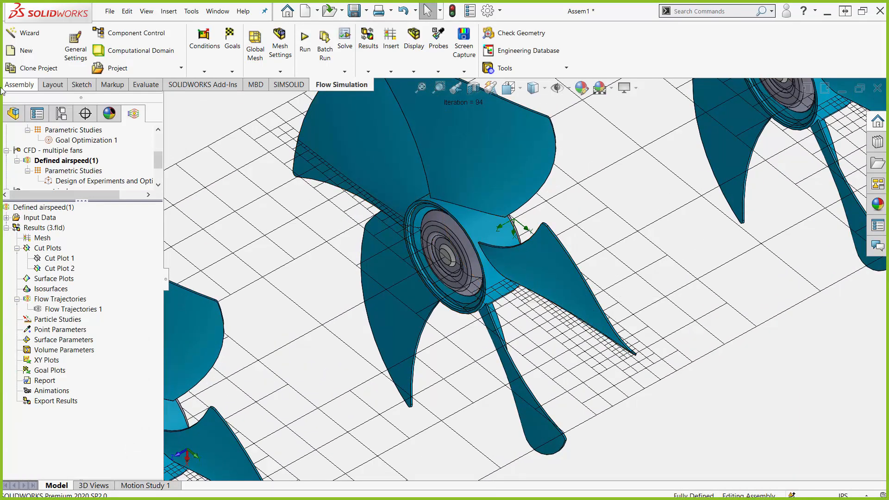
left_click(14, 114)
right_click(98, 233)
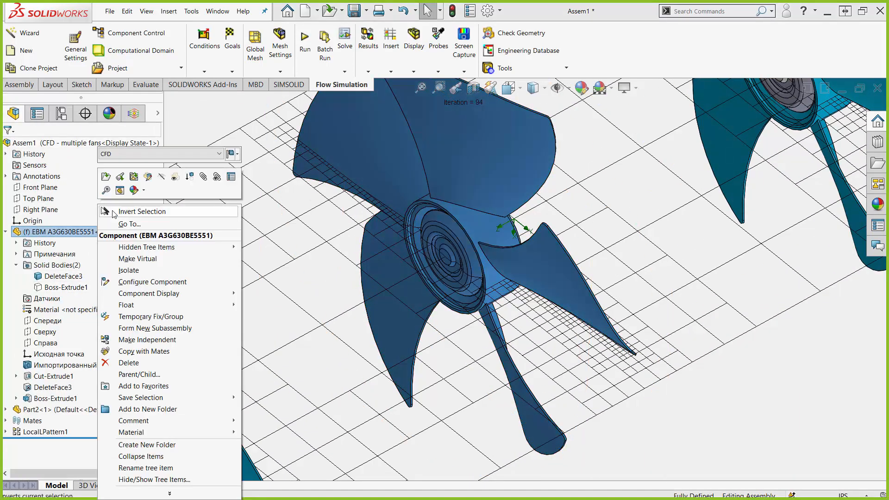
left_click(175, 177)
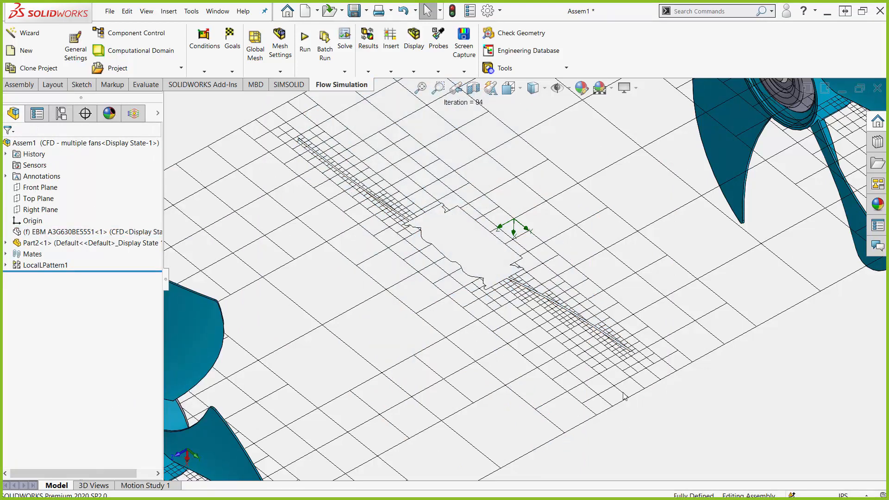
Step: Examine the cut plot's mesh cells around the hidden fan's thin blade sections and hub outline
scroll(619, 365, "down", 5)
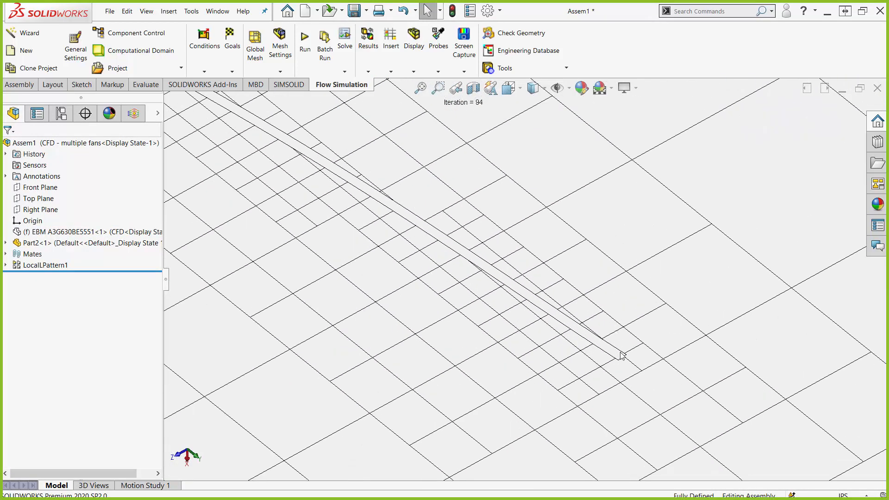
scroll(621, 355, "down", 2)
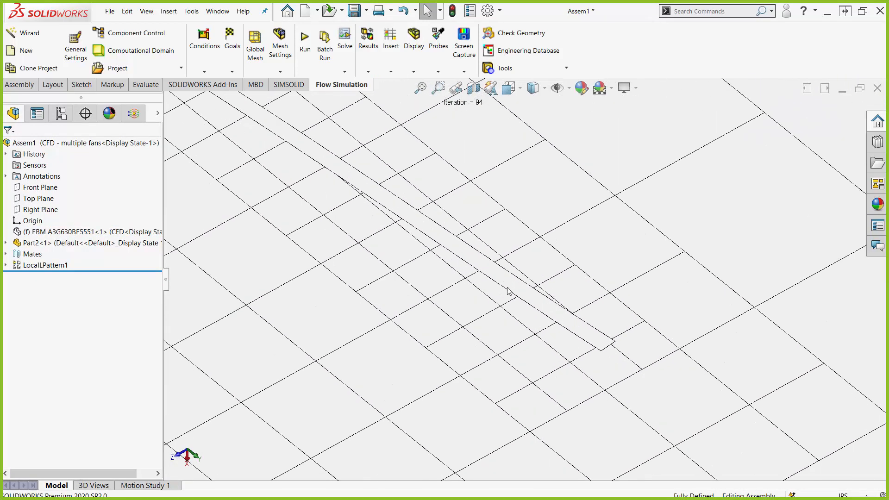
scroll(358, 313, "up", 1)
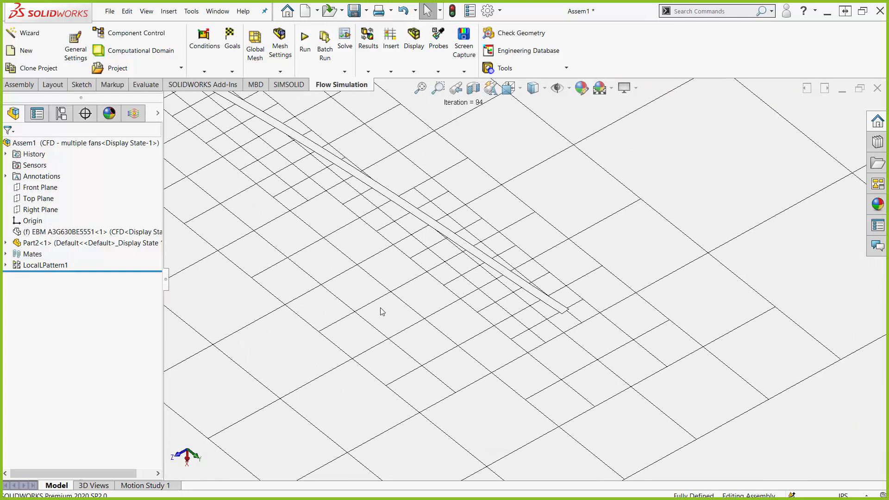
scroll(379, 297, "up", 4)
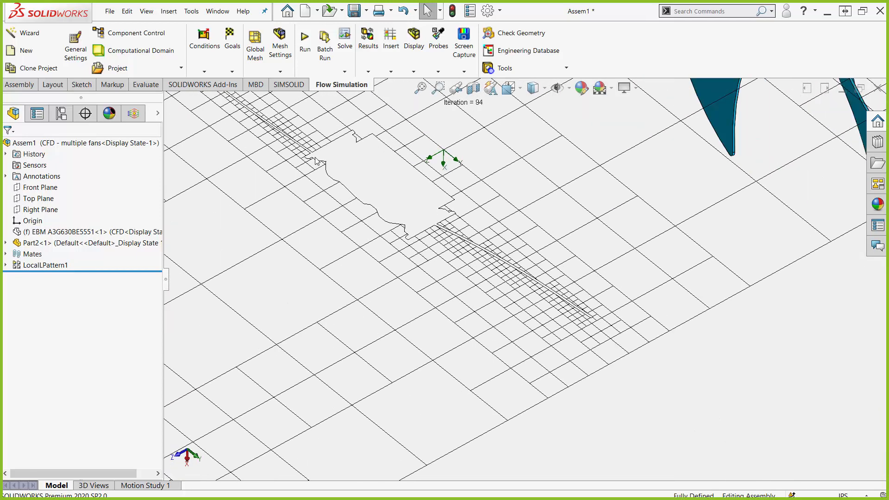
scroll(316, 160, "down", 2)
scroll(426, 204, "down", 2)
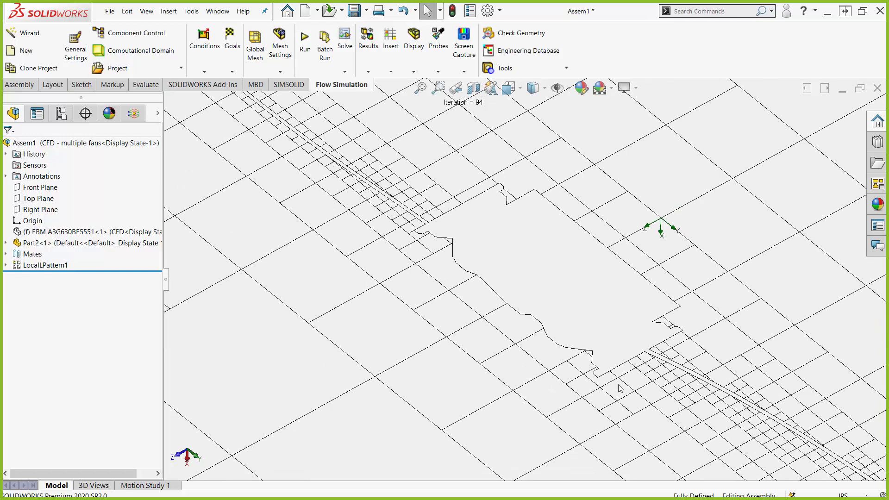
scroll(621, 388, "down", 2)
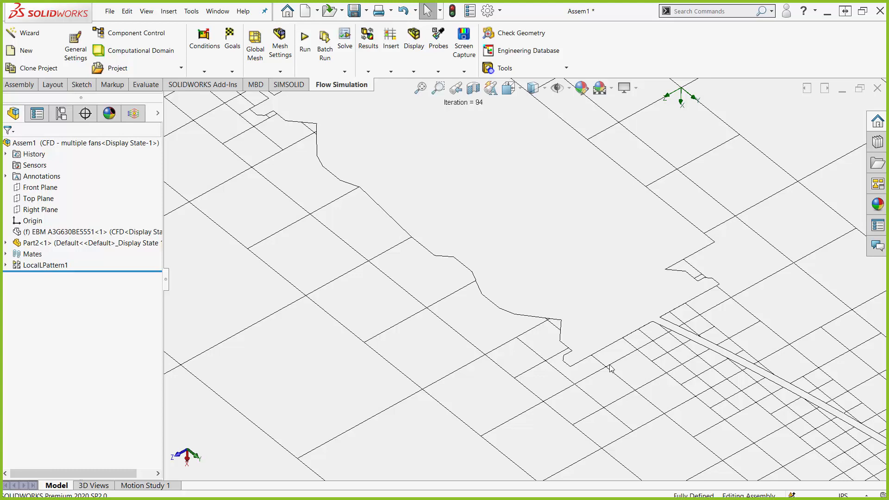
scroll(610, 368, "up", 3)
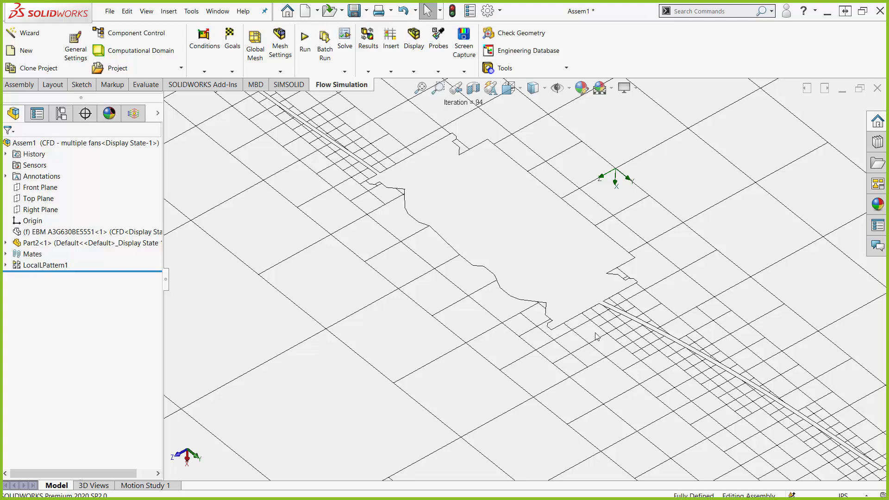
scroll(597, 338, "up", 2)
scroll(693, 403, "down", 3)
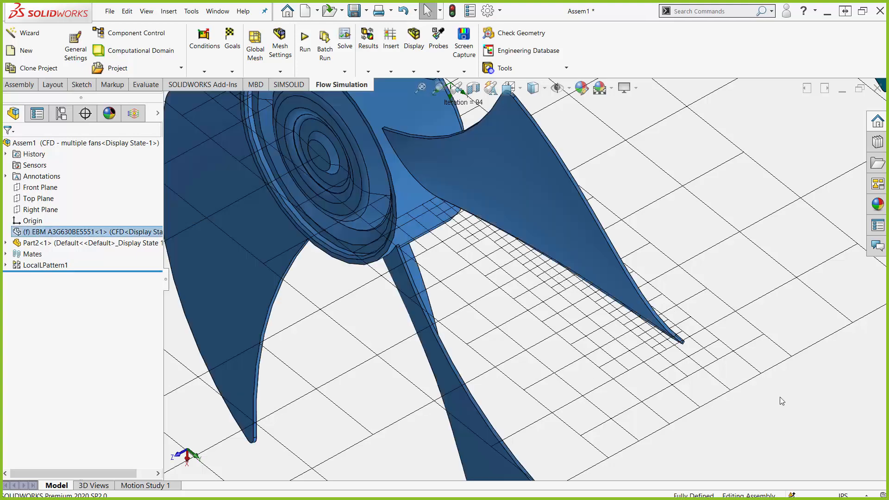
Step: Return to the Defined airspeed(1) analysis tree, collapse its results, and expand its input data
scroll(687, 435, "up", 8)
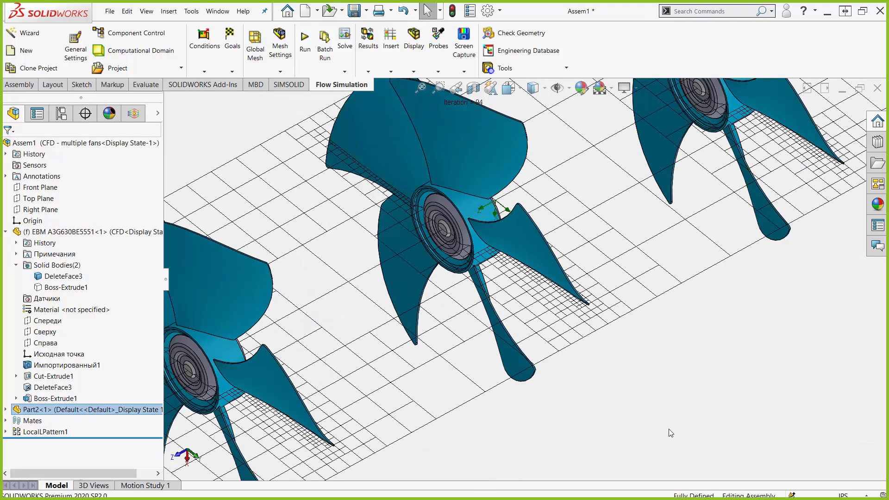
middle_click_drag(644, 421, 586, 384)
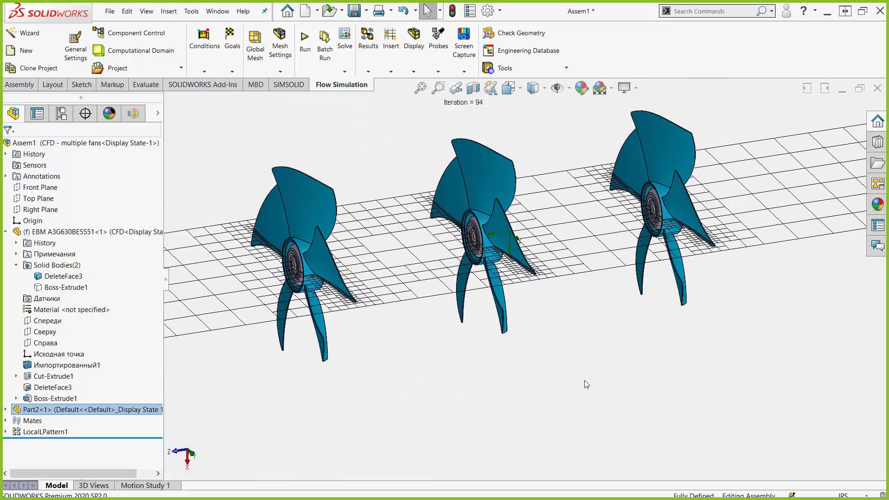
left_click(138, 116)
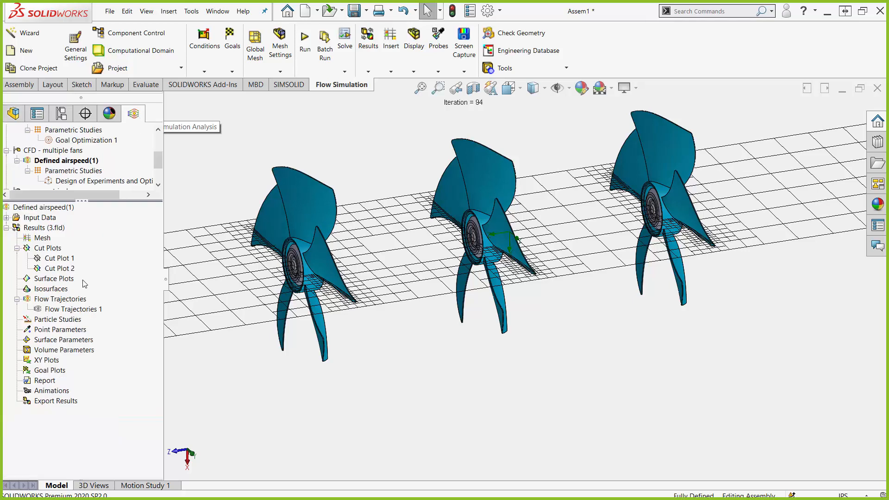
left_click(7, 227)
left_click(6, 217)
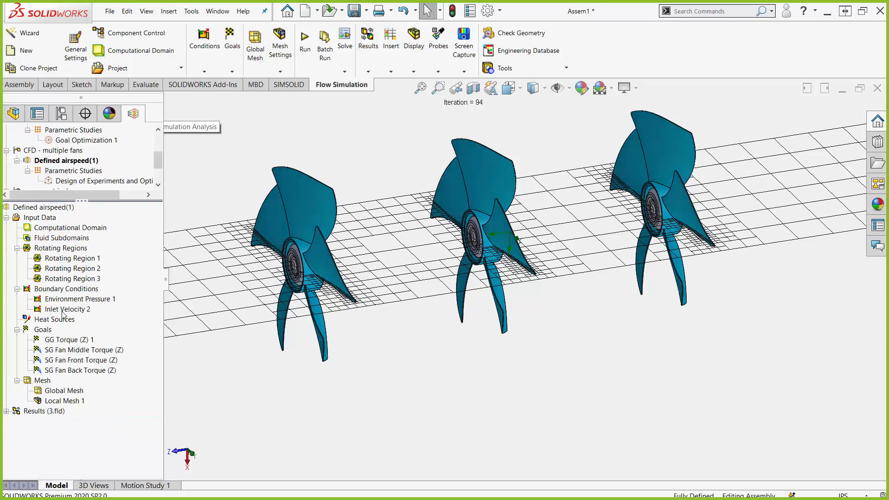
right_click(44, 382)
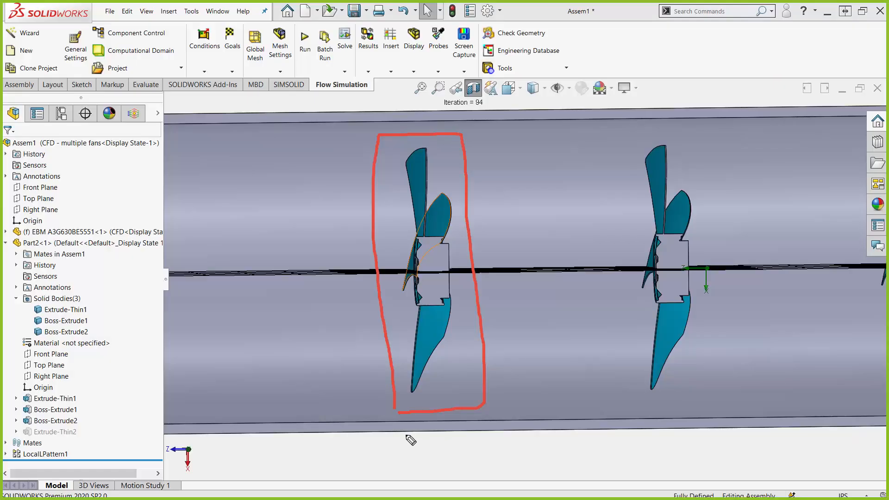
mouse_move(394, 411)
left_mouse_down()
mouse_move(416, 431)
mouse_move(485, 425)
mouse_move(489, 407)
left_mouse_up()
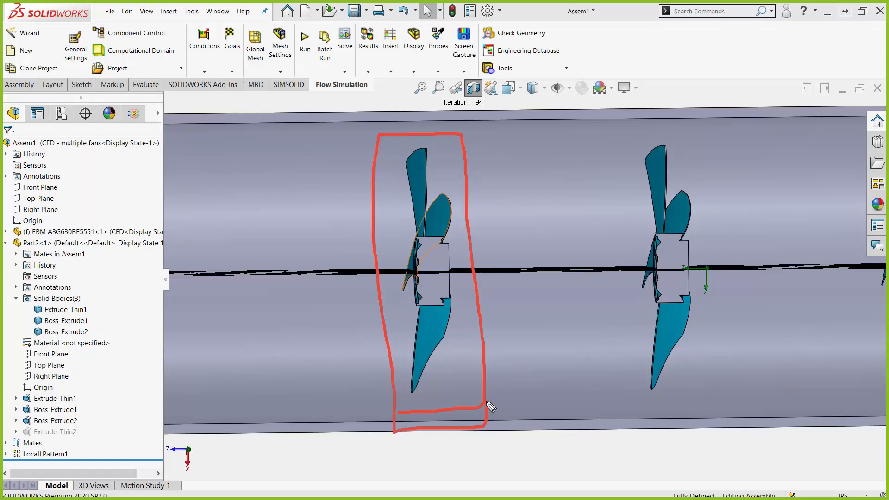
Step: Try a Real Wall boundary condition with the Stator option on the inner face of the duct
left_click(132, 114)
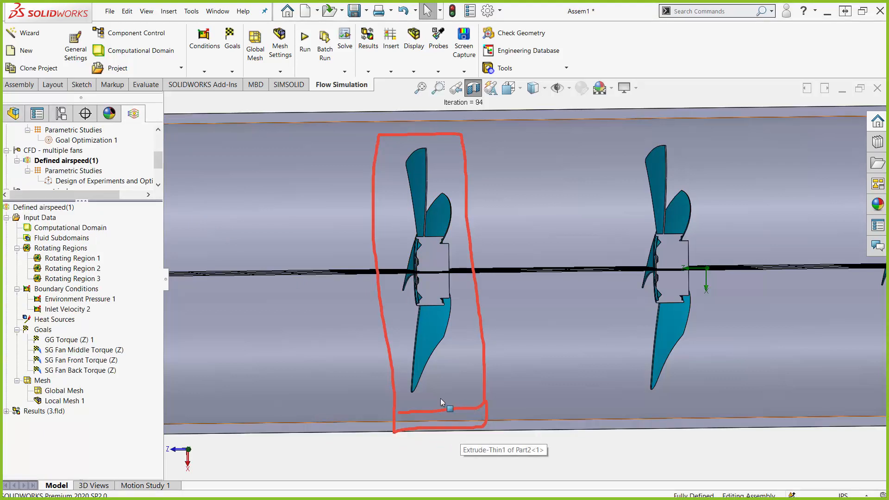
right_click(78, 290)
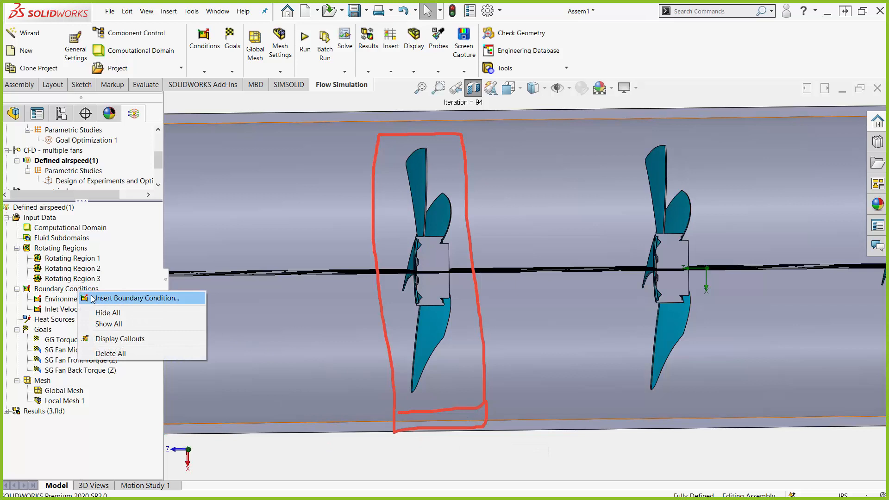
left_click(92, 299)
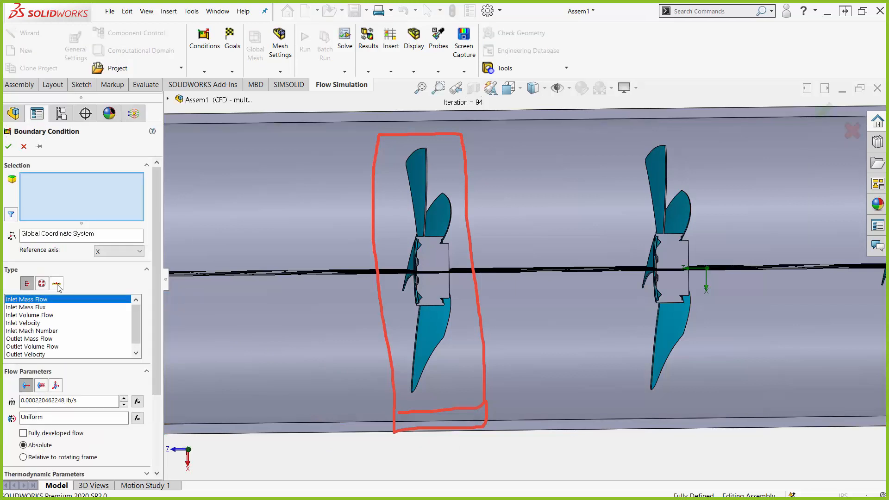
left_click(56, 284)
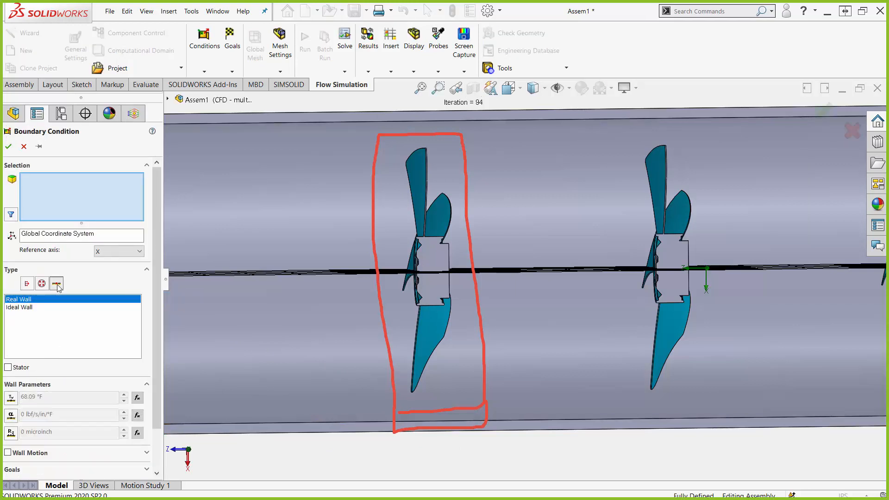
left_click(430, 398)
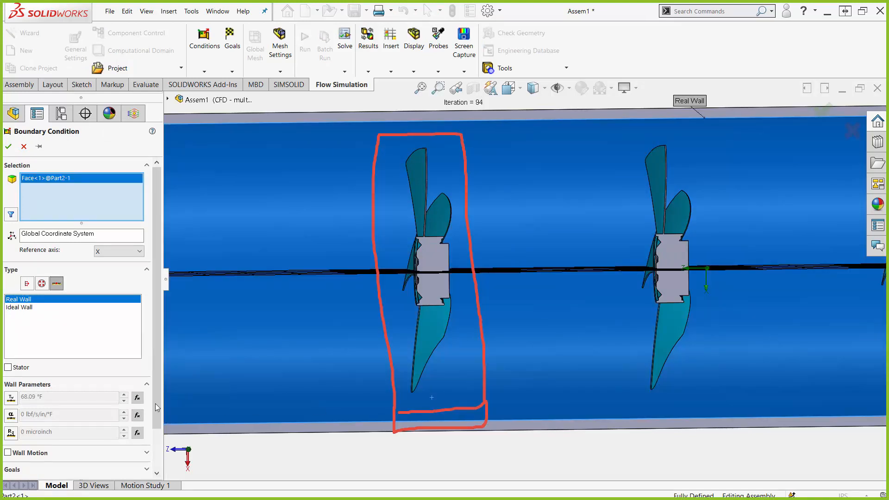
left_click(7, 367)
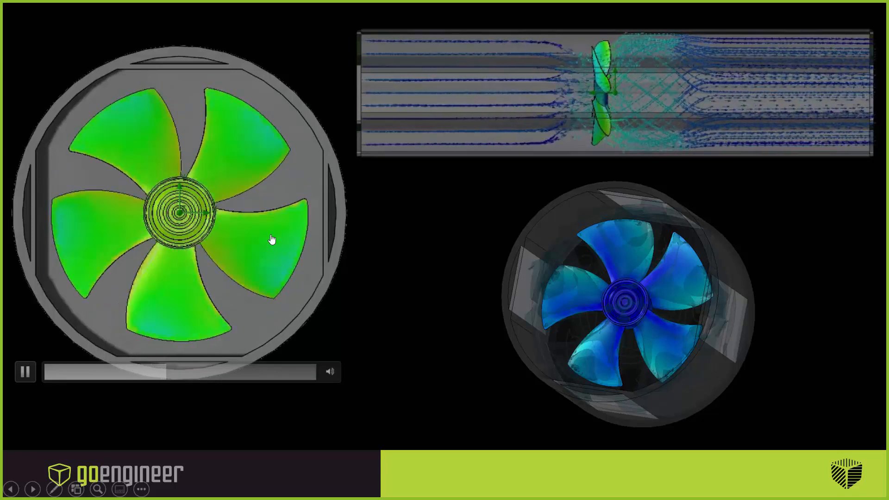
mouse_move(326, 241)
left_mouse_down()
mouse_move(292, 97)
mouse_move(190, 65)
mouse_move(134, 69)
mouse_move(60, 138)
mouse_move(24, 221)
mouse_move(123, 334)
mouse_move(238, 341)
left_mouse_up()
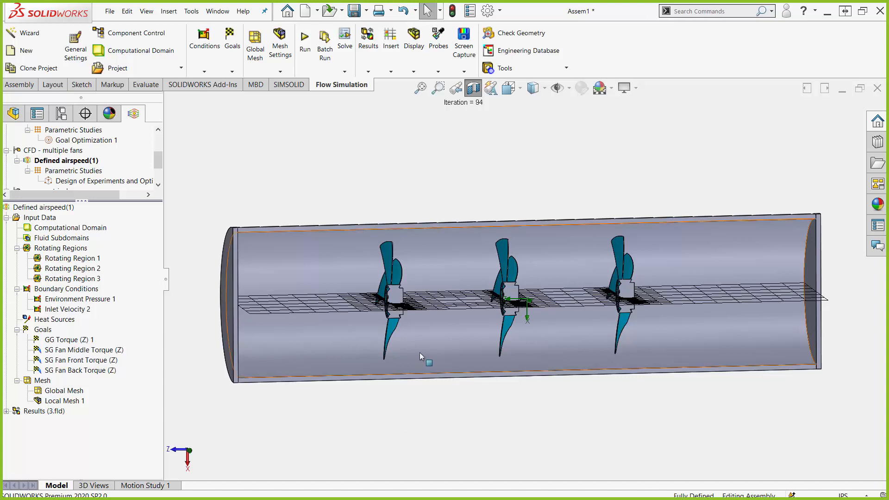
Step: Examine the mesh cut plot's cell refinement around the fan blades and along the duct
middle_click_drag(453, 342, 445, 401)
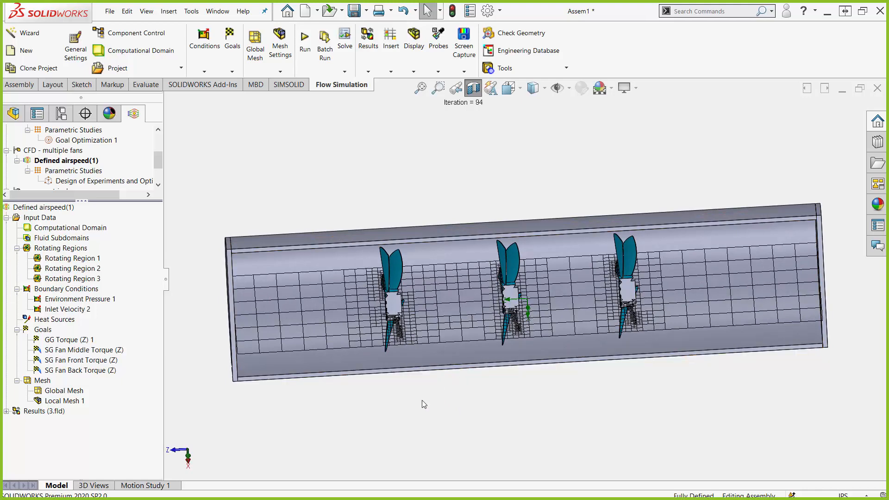
scroll(411, 382, "down", 4)
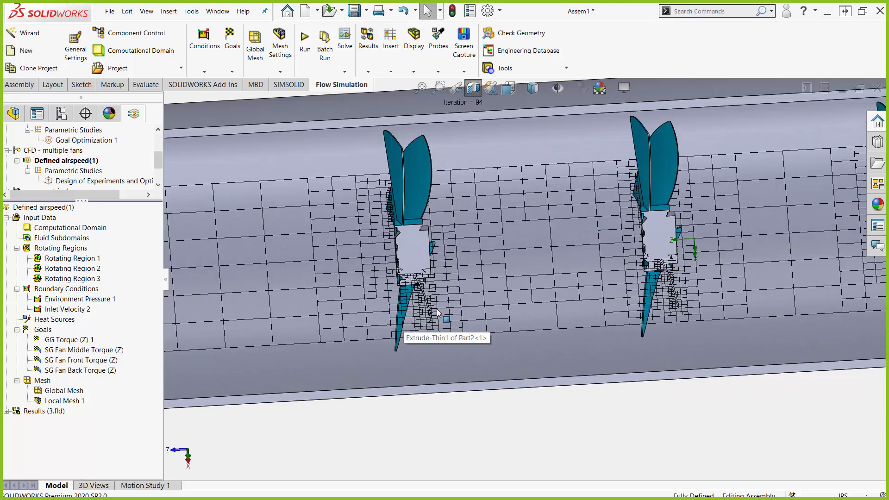
scroll(437, 313, "down", 4)
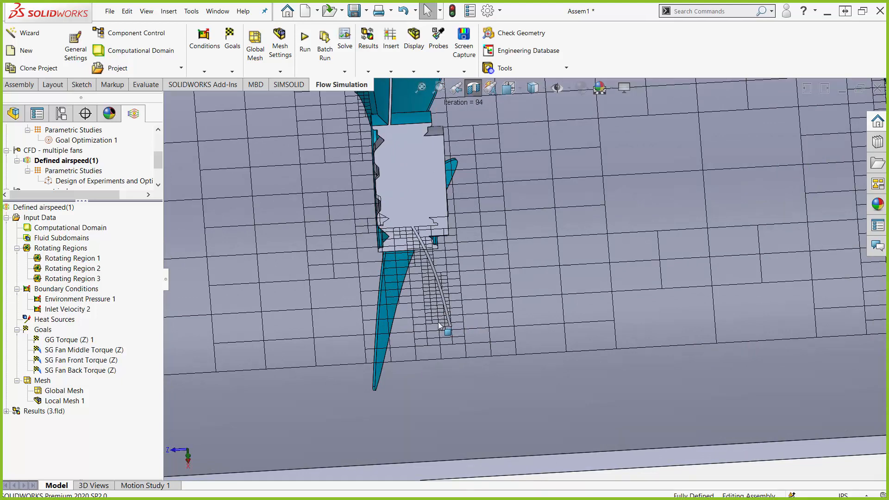
scroll(438, 325, "up", 5)
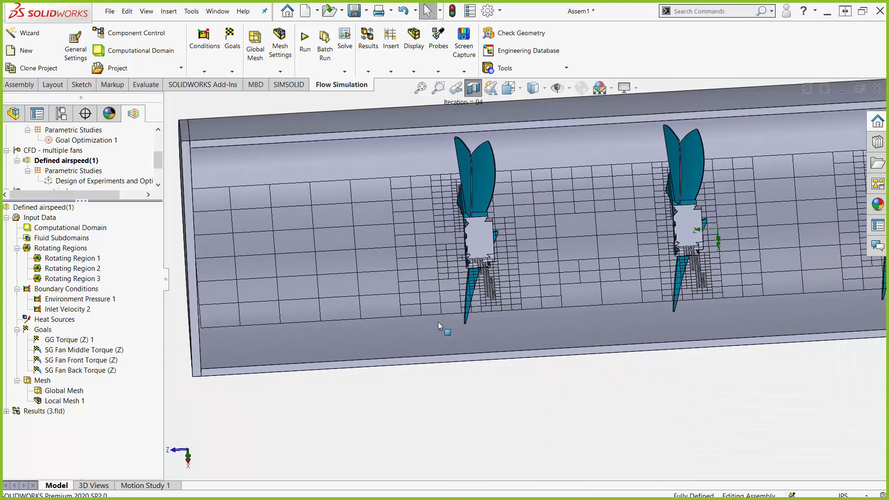